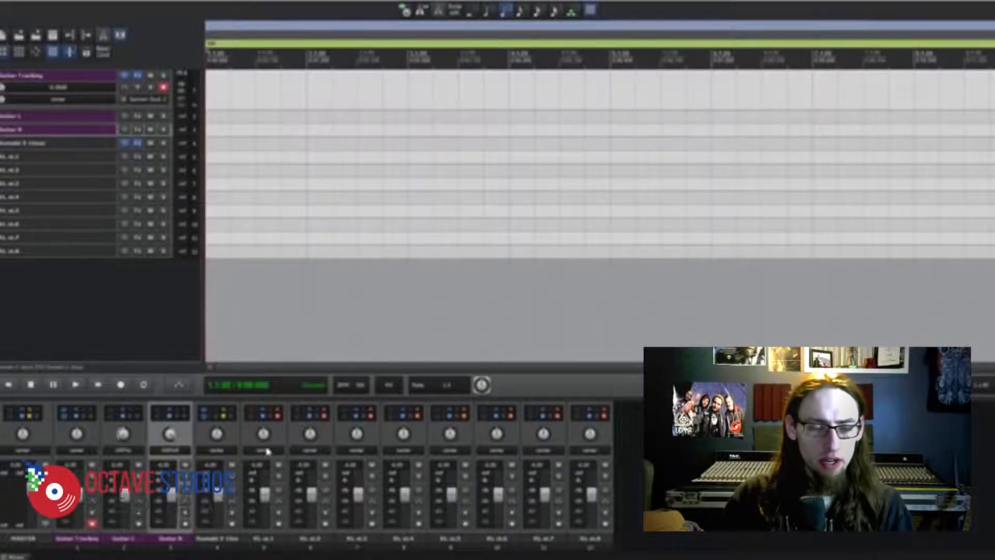
Change the project's grid division, and view the expanded mixer layout with its track inserts before returning to the arrange layout.
left_click(488, 10)
key("F8")
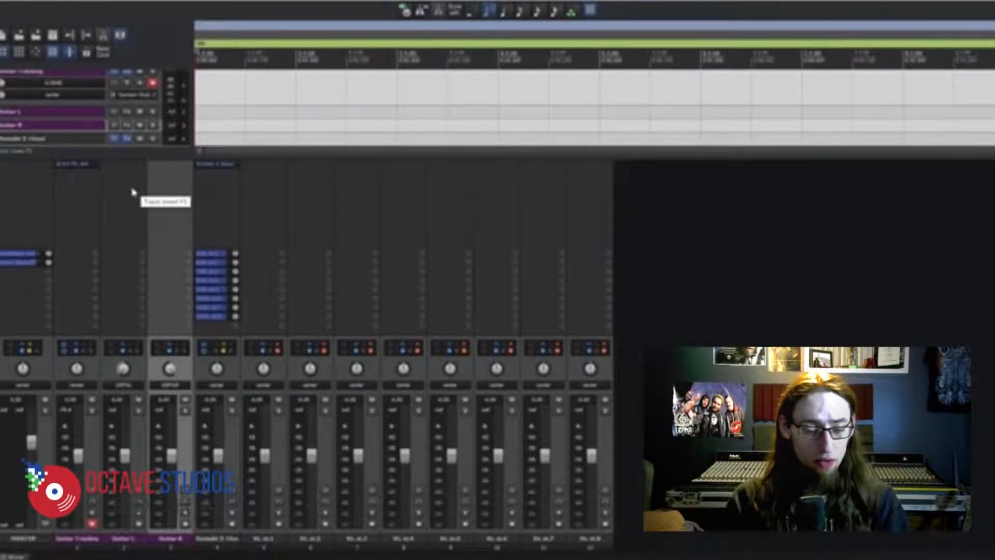
key("F7")
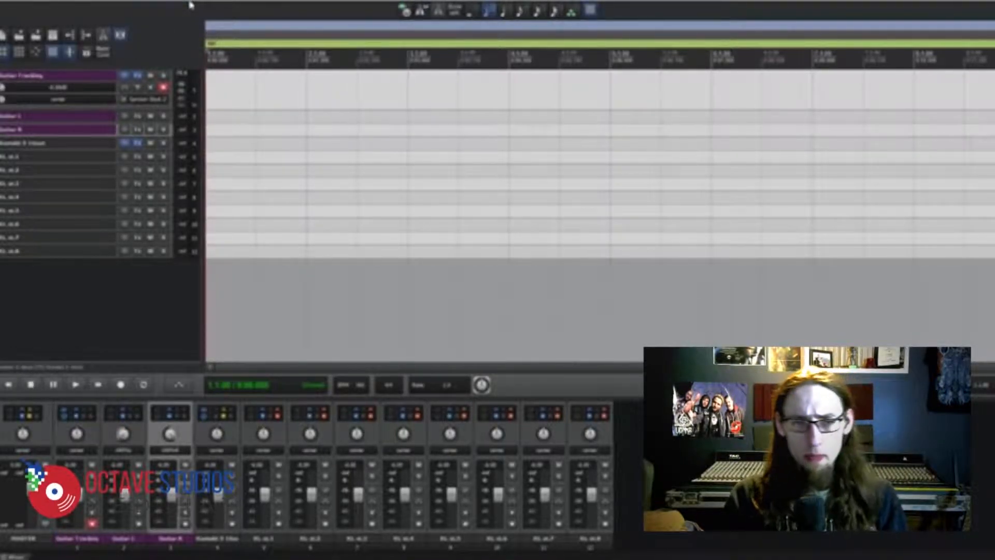
Review the audio device settings in the preferences, including the ASIO driver and its input and output ranges.
key("ctrl+p")
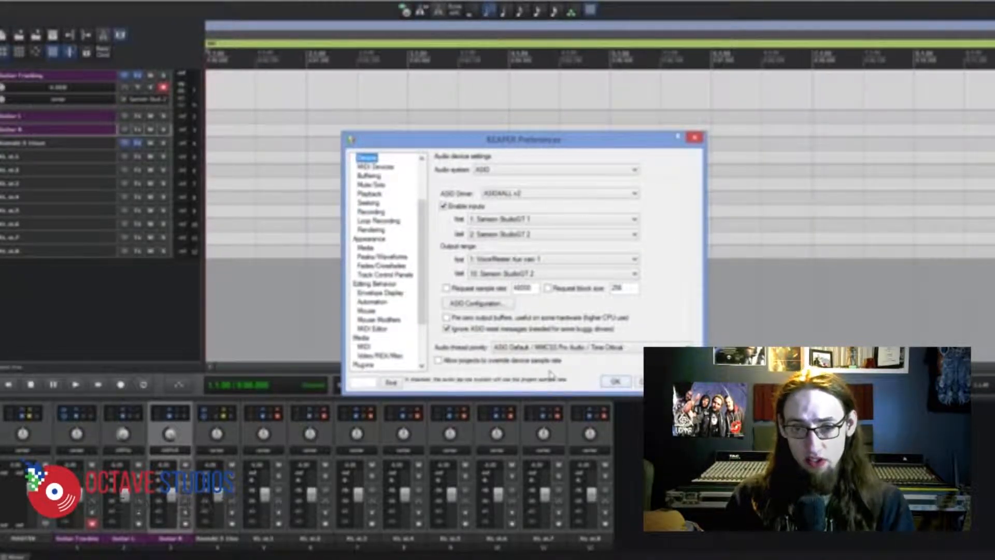
key("Escape")
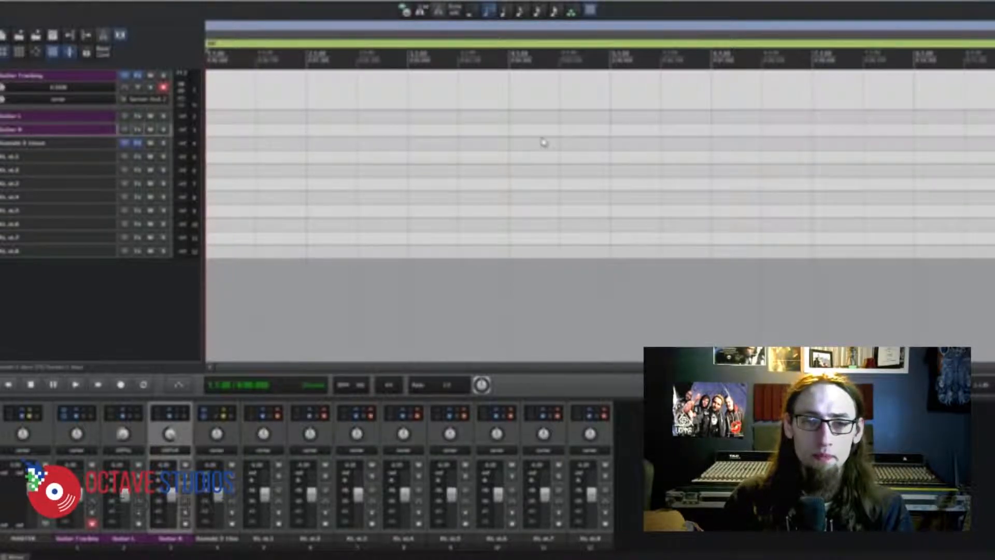
left_click_drag(637, 147, 592, 147)
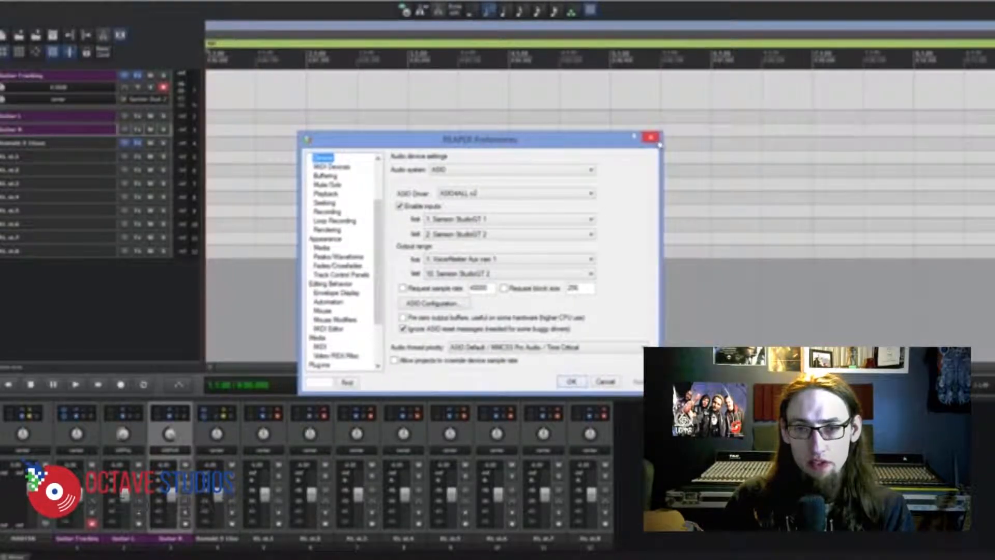
left_click(651, 138)
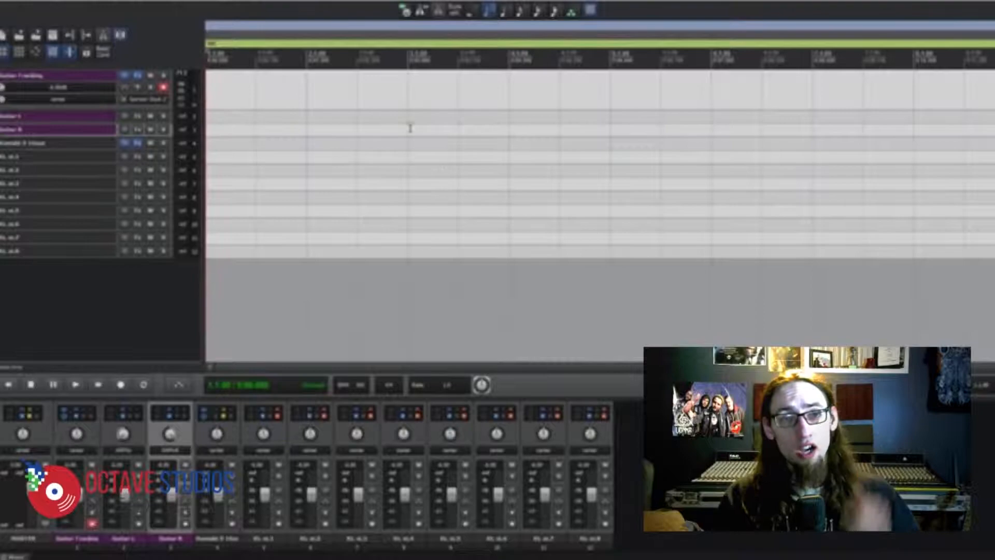
Review the metronome and pre-roll settings, including the count-in, beat volume and beat pattern options.
scroll(550, 96, "down", 2)
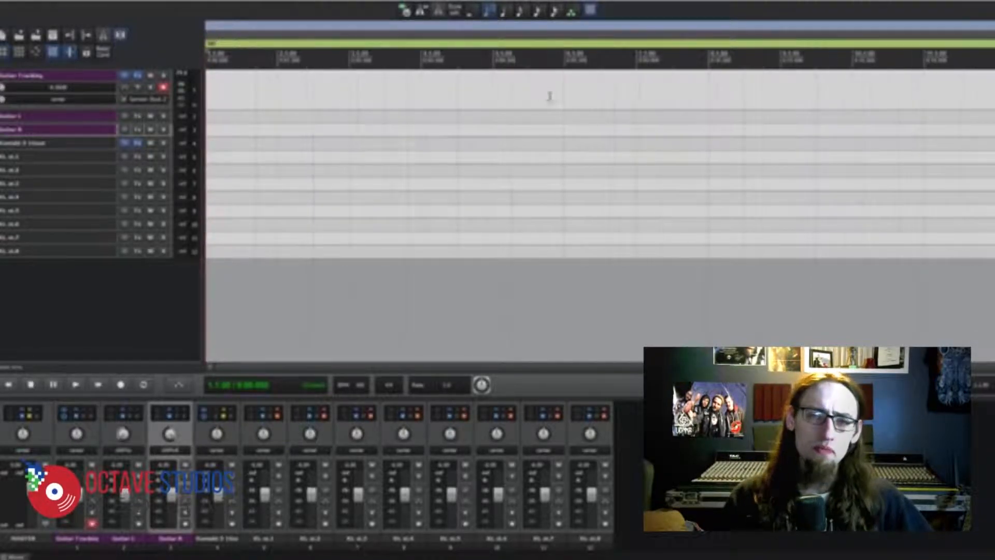
scroll(550, 96, "down", 3)
scroll(553, 113, "up", 2)
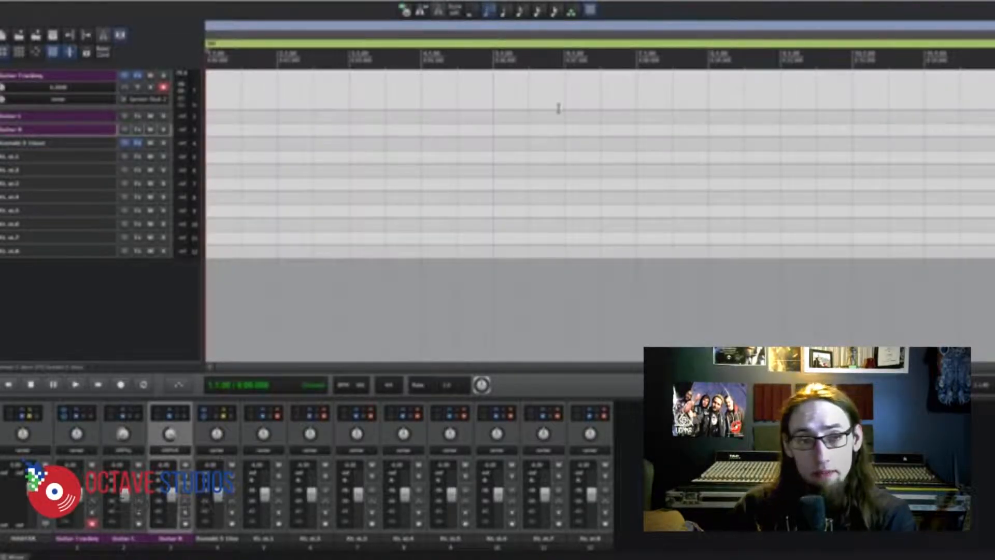
left_click(104, 3)
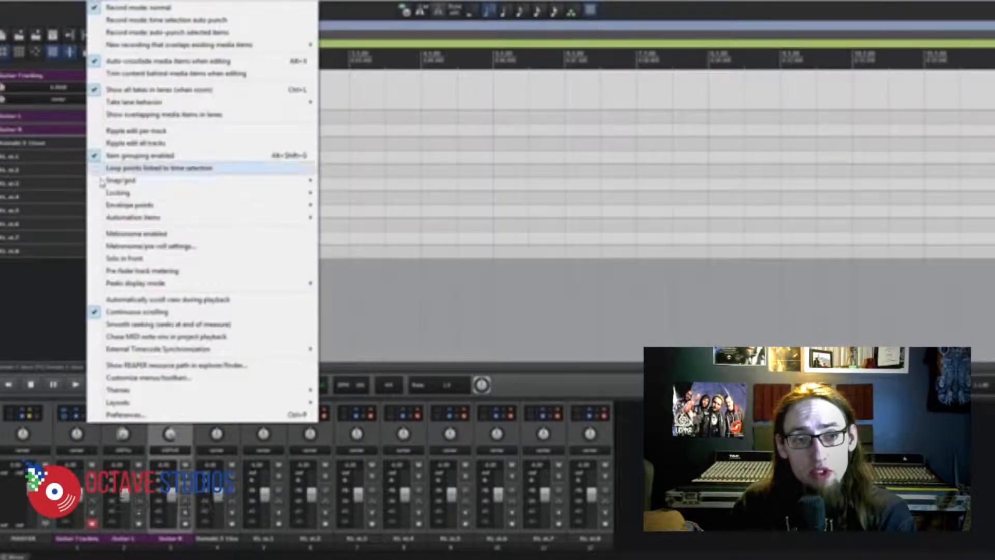
left_click(172, 248)
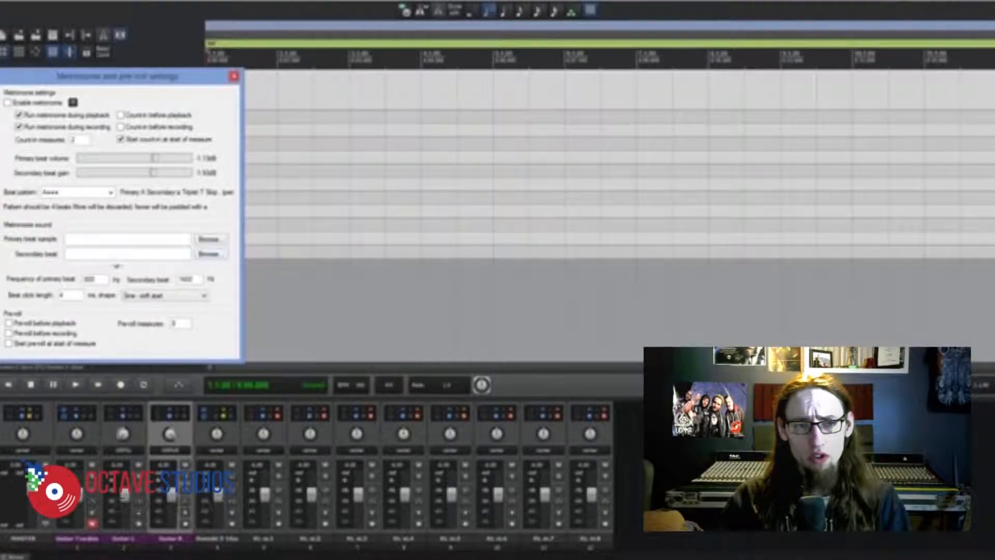
left_click(234, 77)
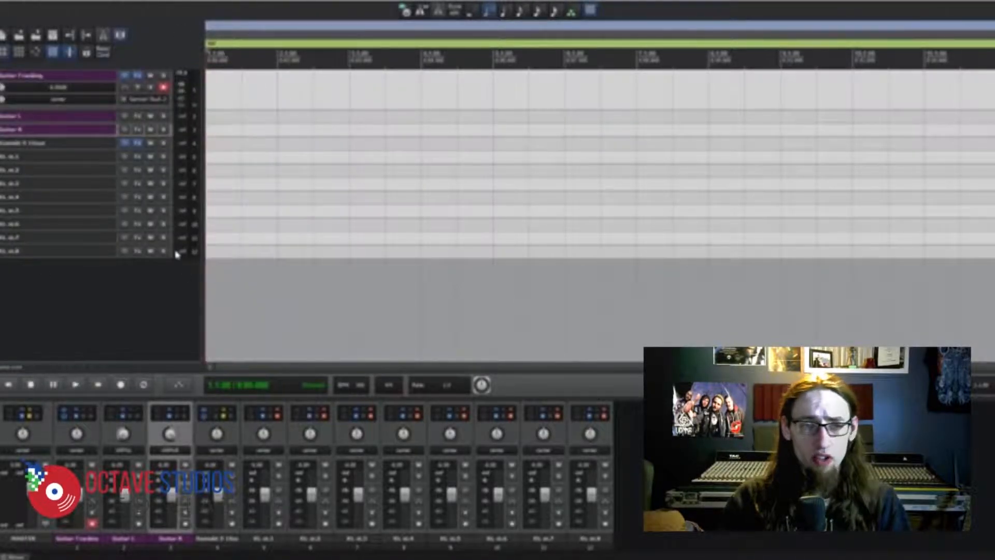
Enable record monitoring on the Guitar Tracking track.
left_click(152, 88)
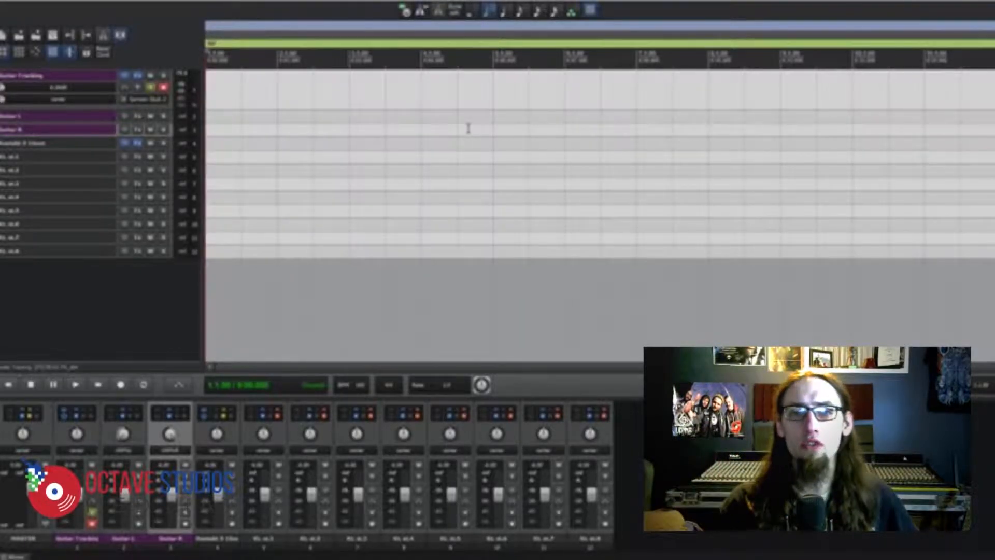
scroll(618, 100, "down", 5)
scroll(586, 138, "up", 3)
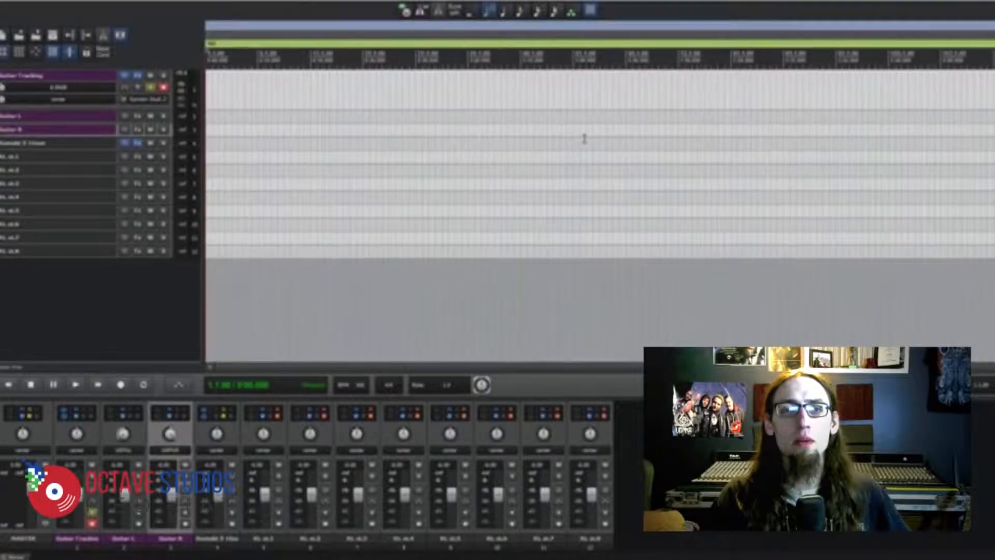
scroll(587, 138, "up", 1)
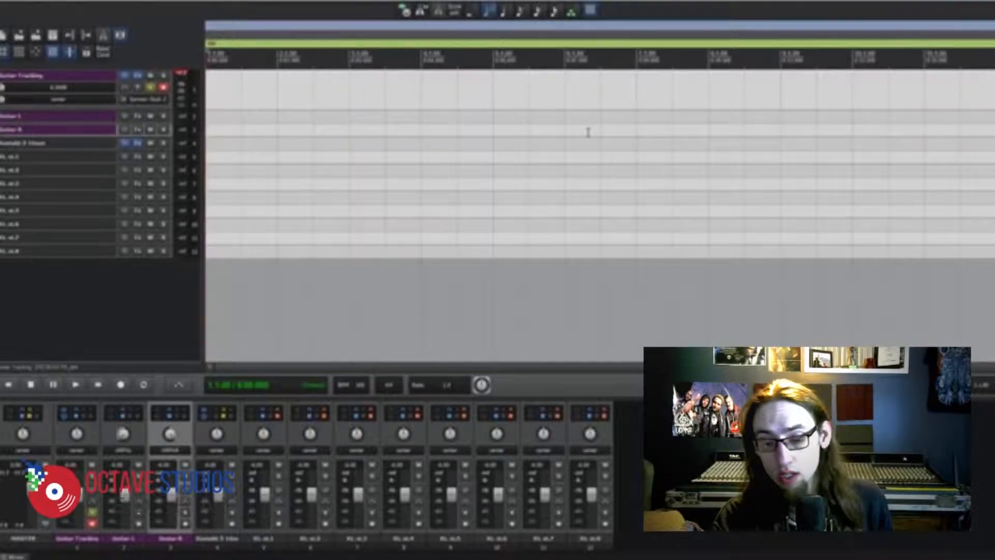
Record a test take on the Guitar Tracking track and delete the recorded file.
key("ctrl+r")
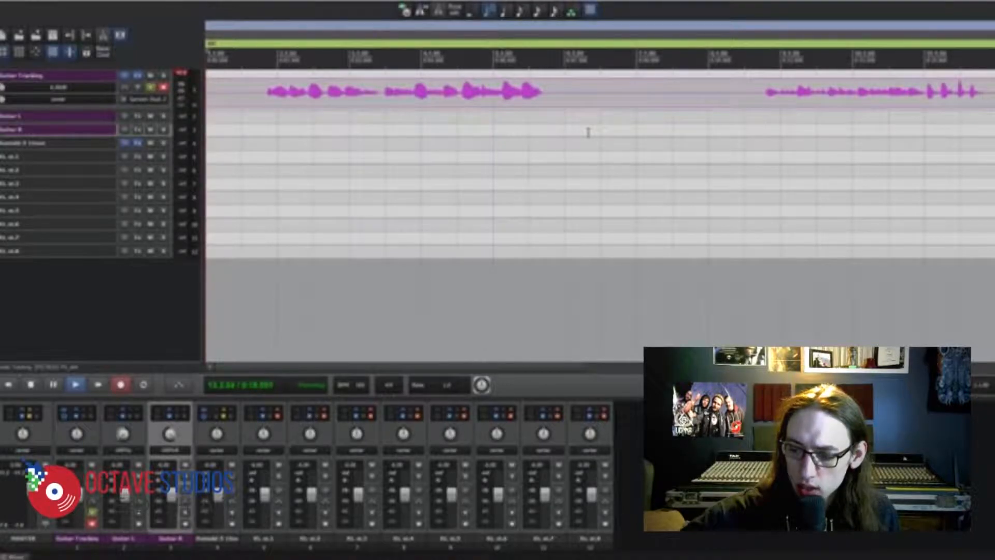
scroll(610, 137, "down", 4)
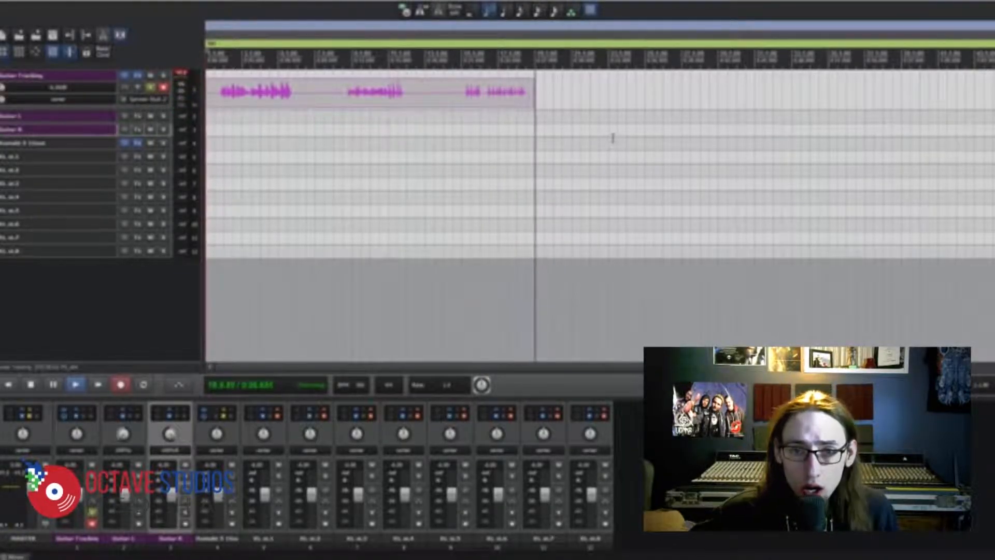
key("space")
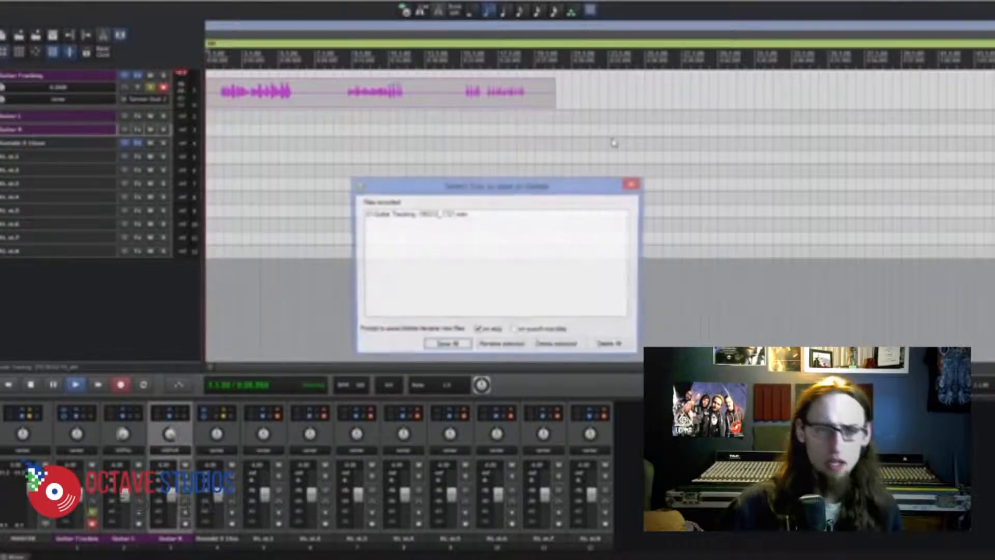
left_click(612, 346)
left_click(486, 307)
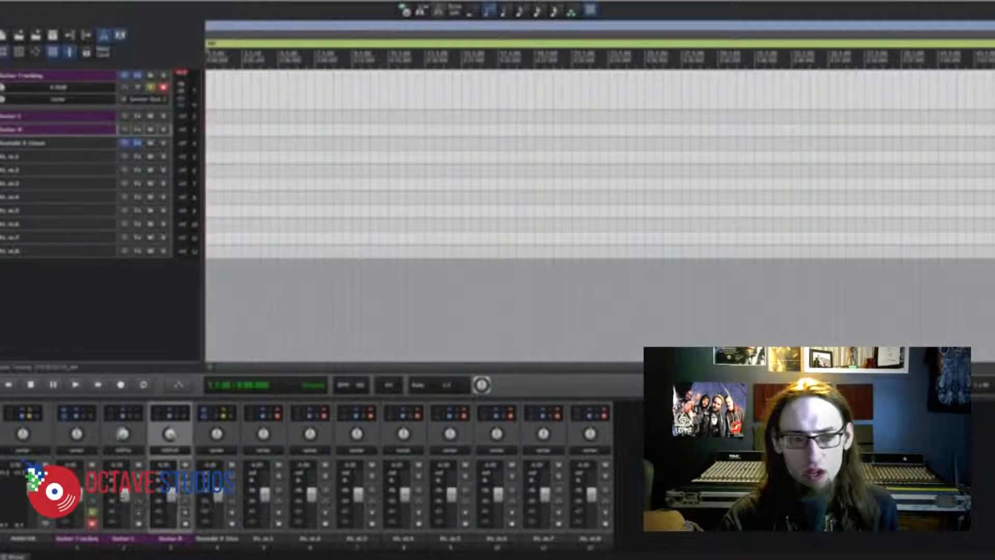
Record a guitar take from the project start with the metronome on, and save the recorded file.
key("r")
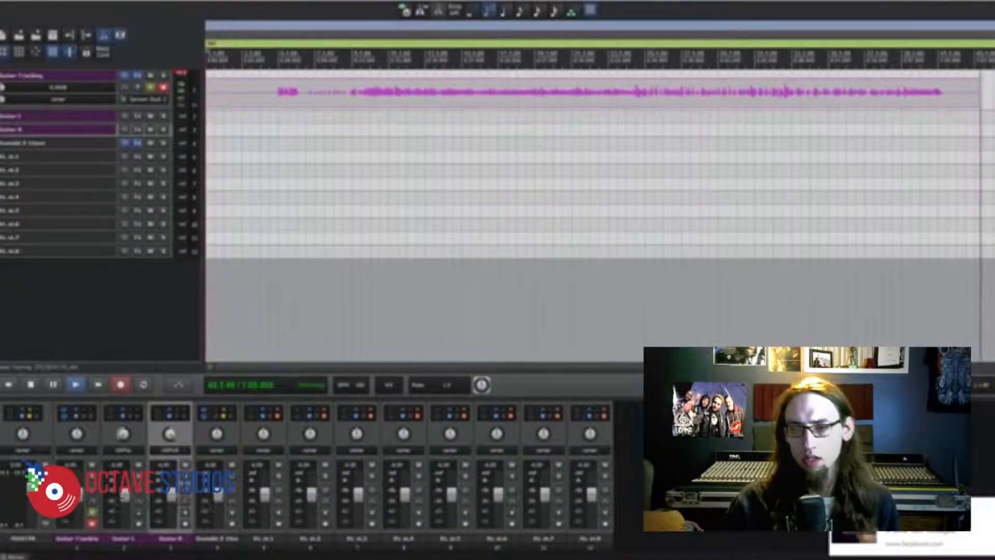
key("space")
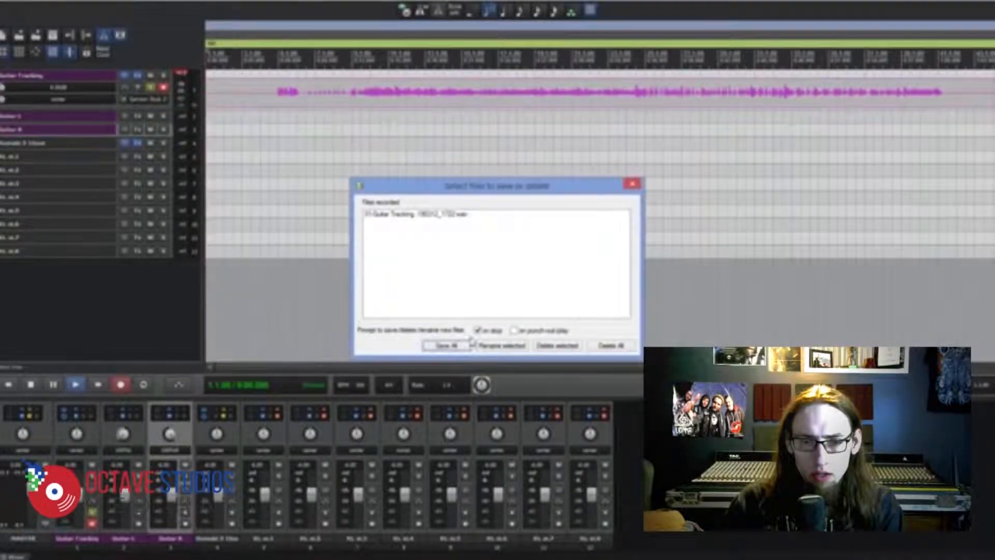
left_click(456, 343)
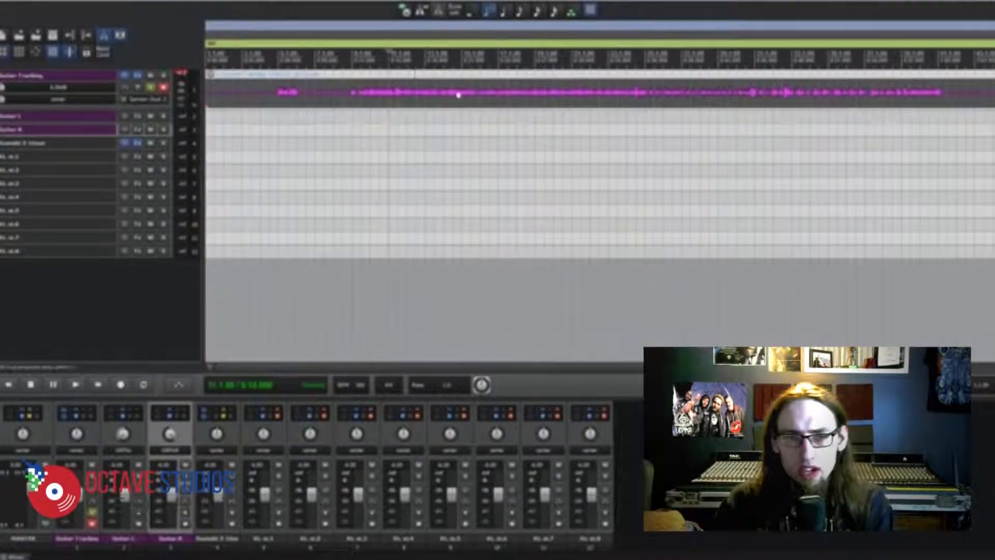
Play back the saved guitar take from measure 11, and discard the next take recorded from measure 3.
key("space")
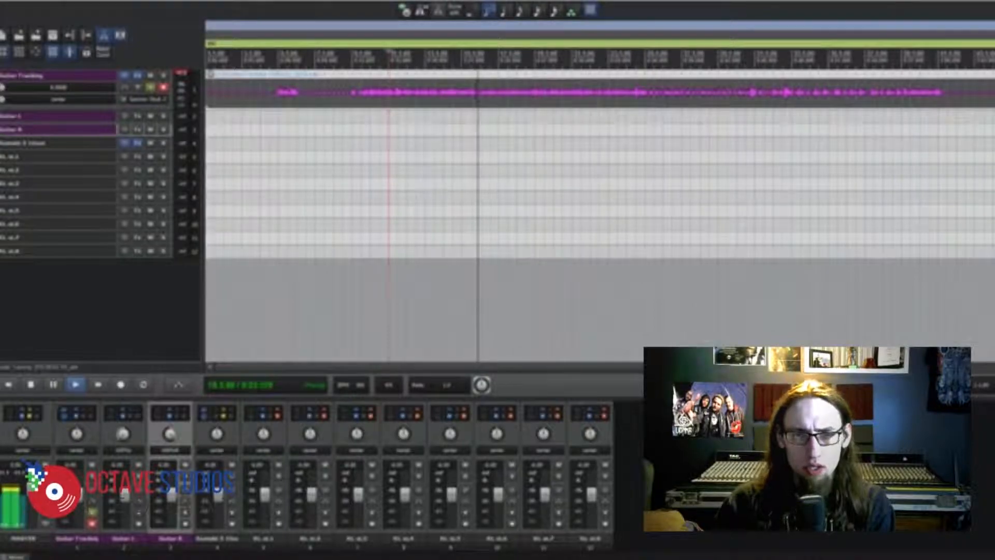
key("space")
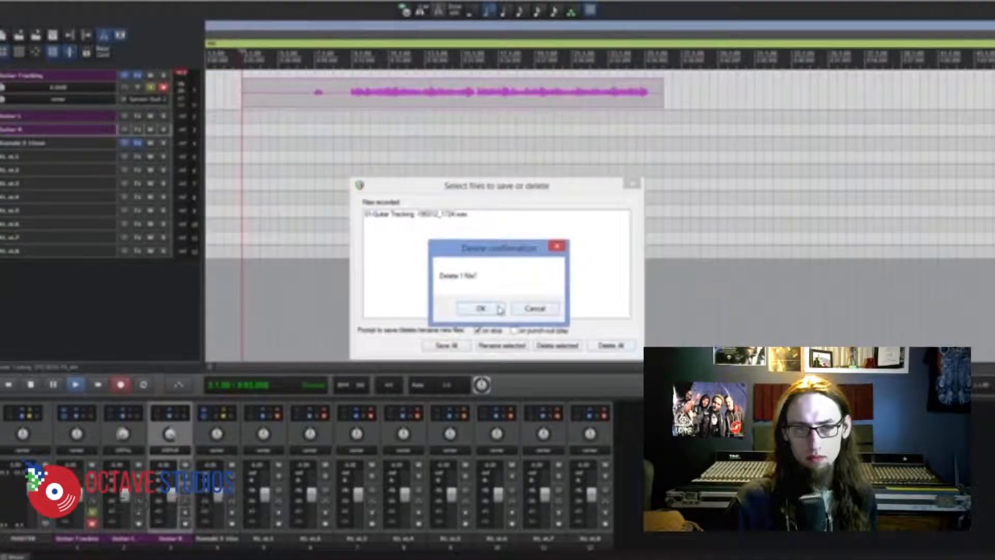
left_click(495, 305)
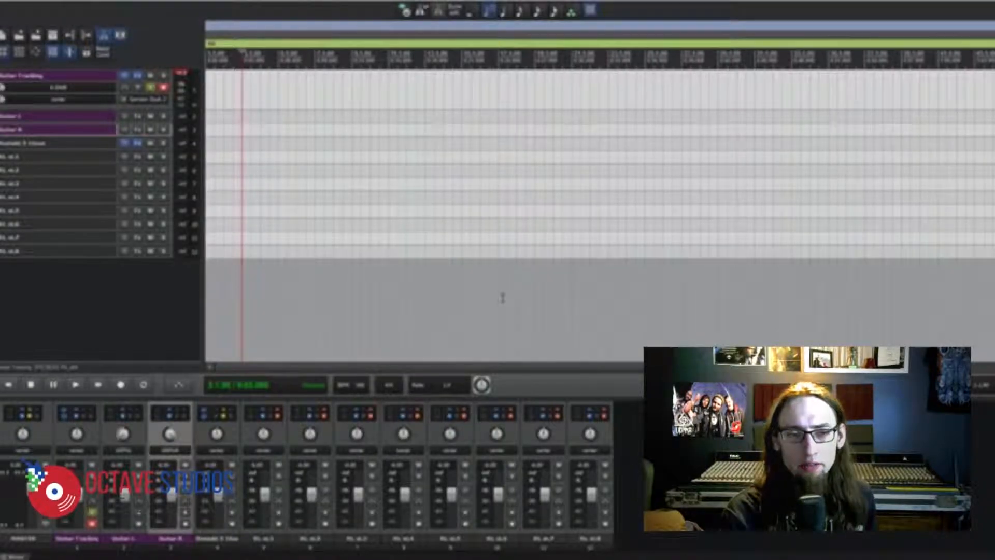
Record another guitar take on the Guitar Tracking track from measure 3 and save the recorded file.
key("r")
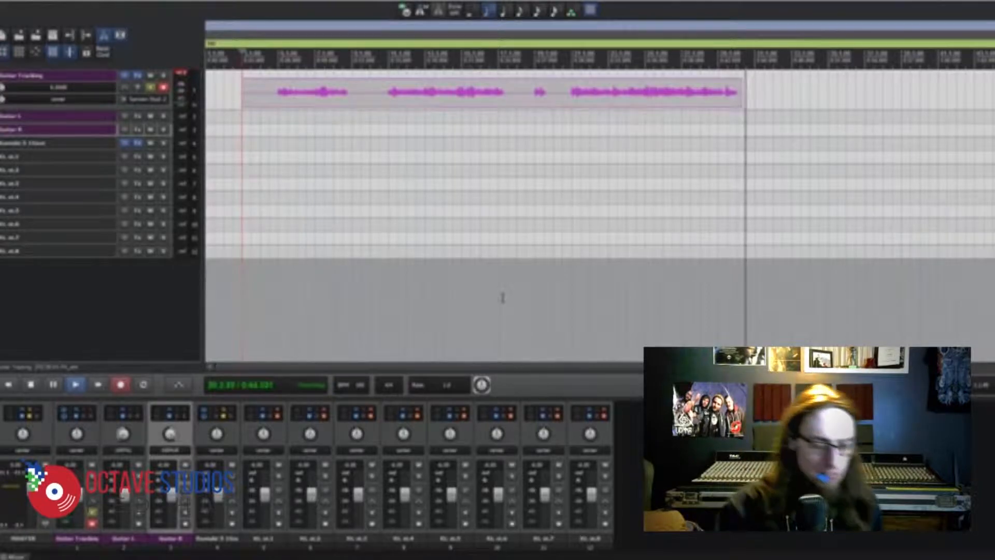
key("space")
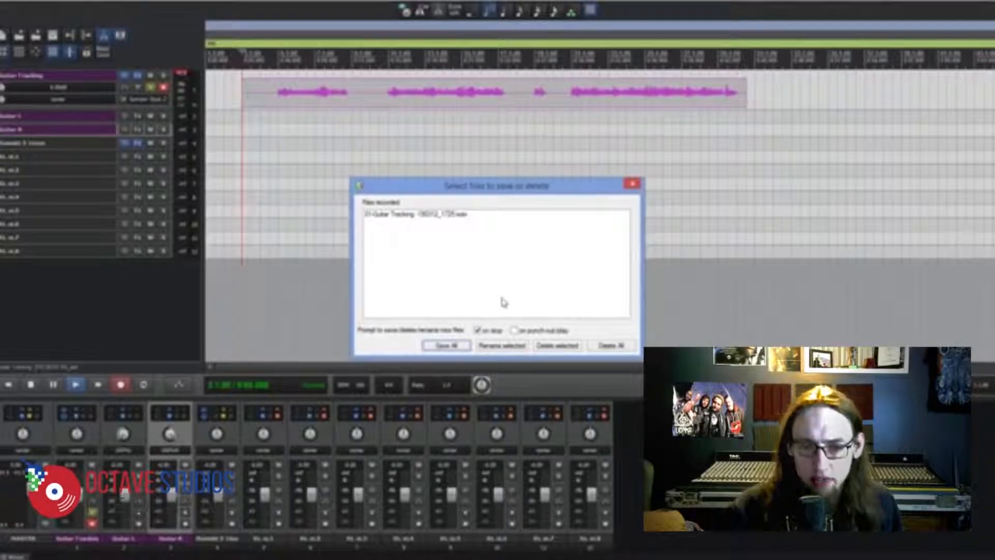
left_click(444, 345)
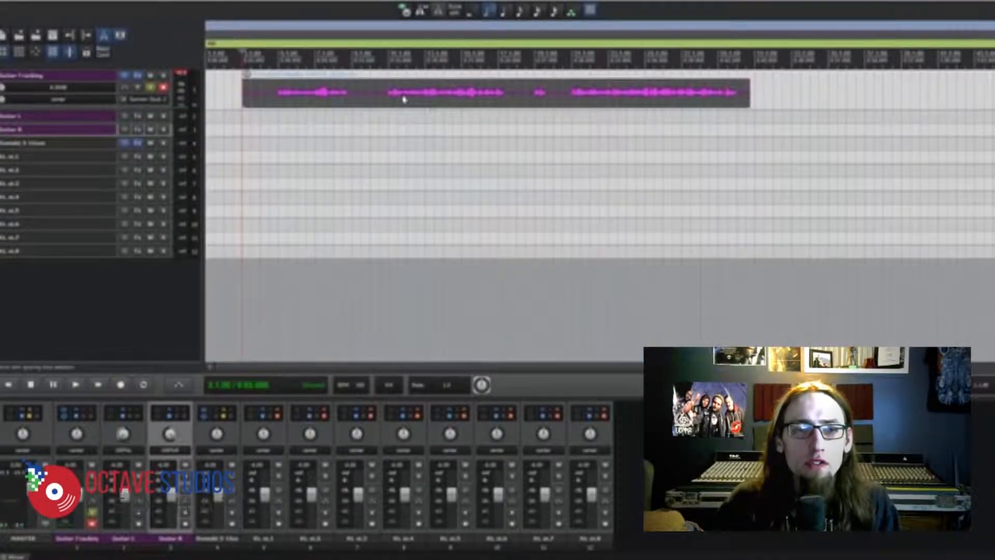
Audition the end of the guitar take and trim the clip to span measure 21 to measure 29.
left_click_drag(242, 102, 562, 108)
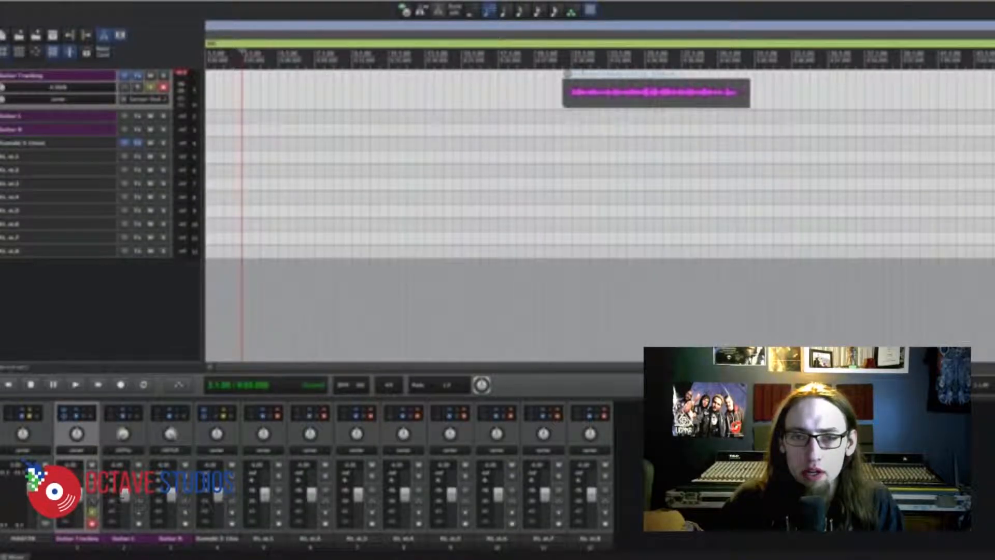
key("space")
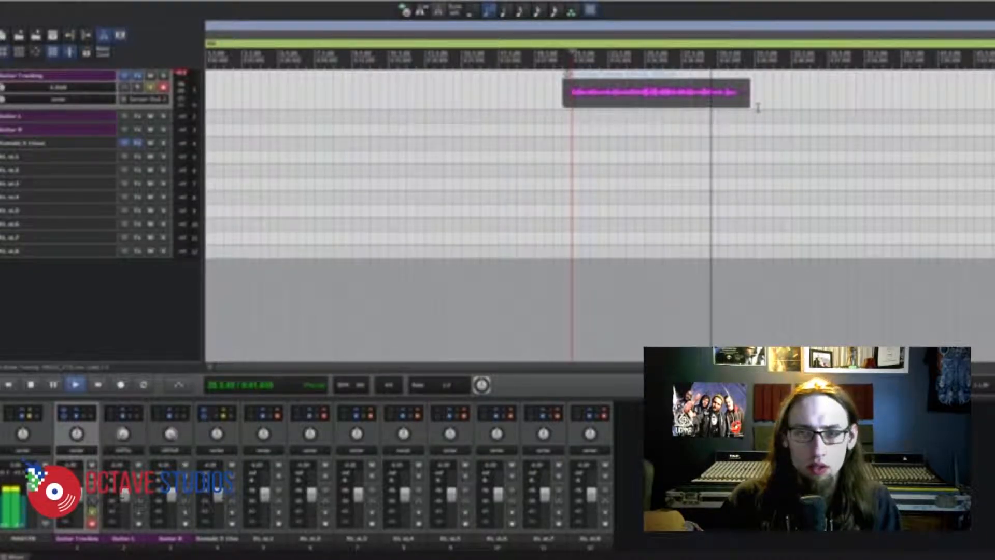
key("space")
left_click_drag(745, 103, 718, 102)
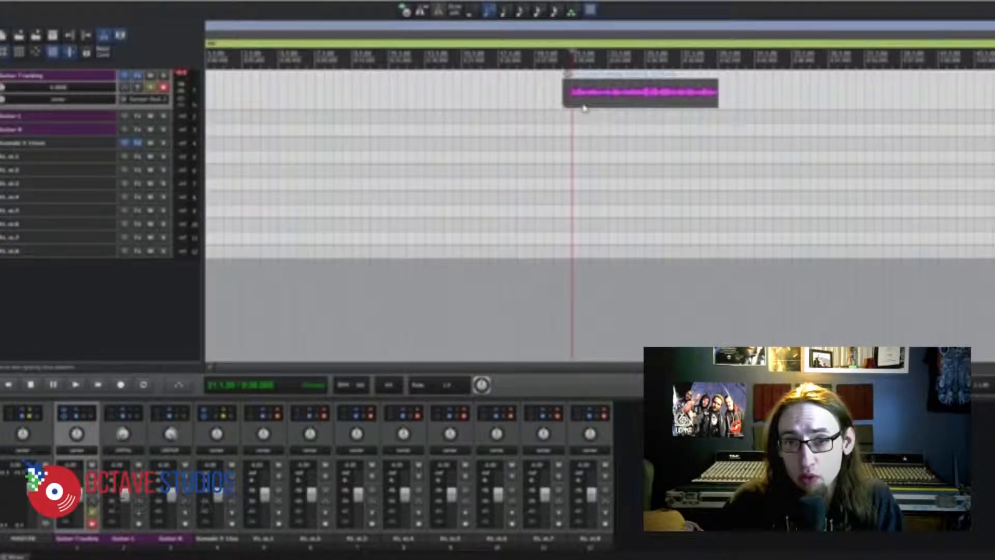
left_click_drag(565, 101, 585, 103)
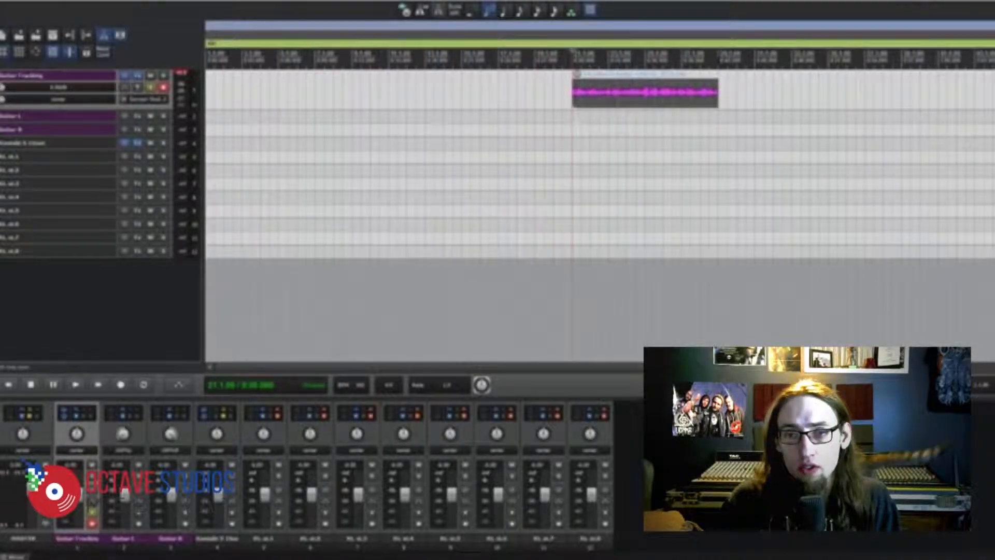
Duplicate the trimmed guitar clip directly after itself, and play both clips back from measure 21.
key("alt+d")
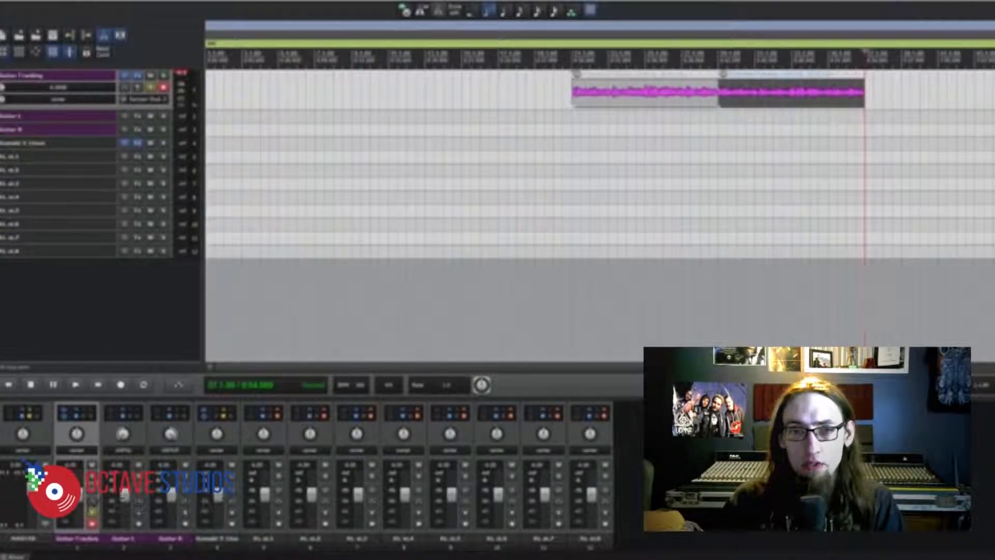
key("space")
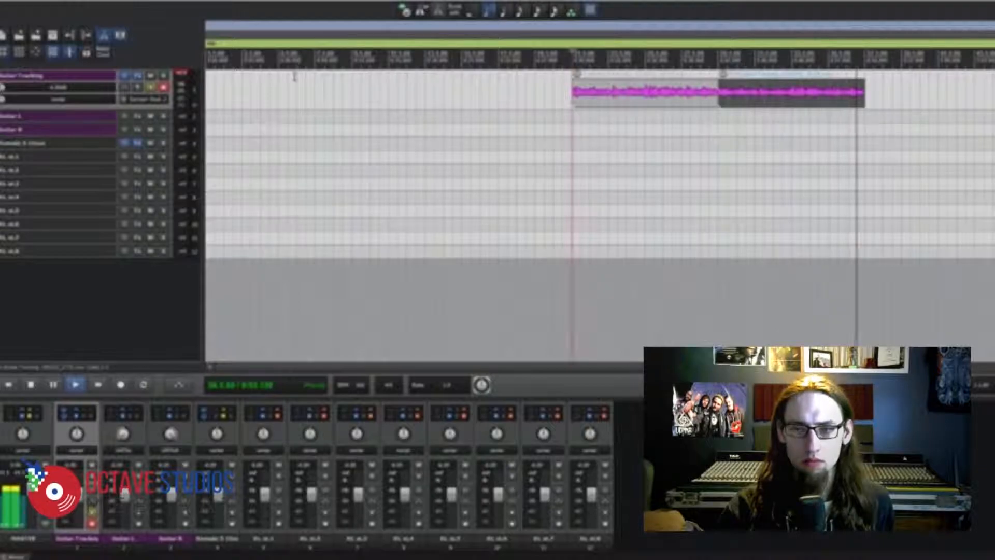
key("space")
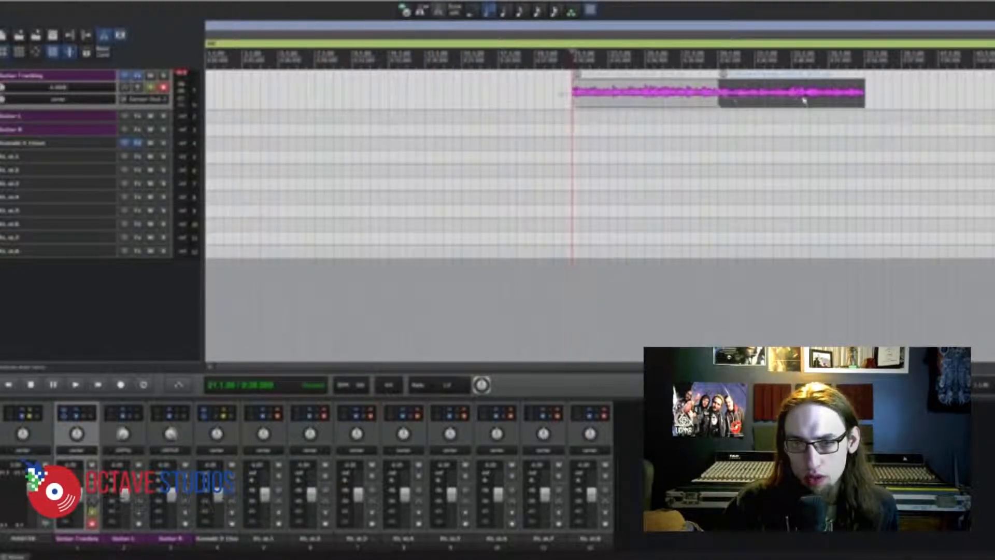
Select both guitar clips and move them from the Guitar Tracking track to the Guitar L track.
left_click(620, 94, "ctrl")
left_click_drag(620, 94, 616, 118)
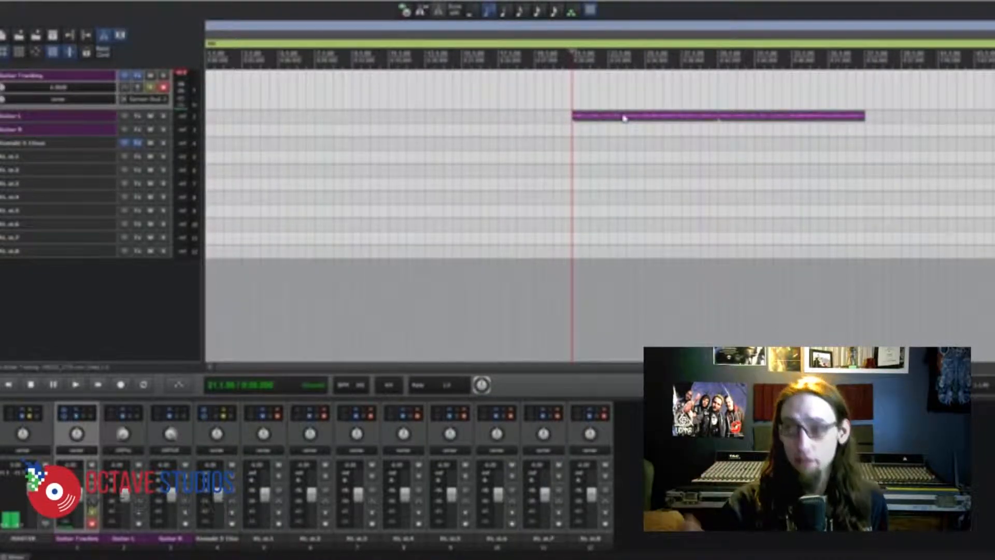
Add a marker named "Riff A" at measure 21, where the first guitar clip begins.
key("shift+m")
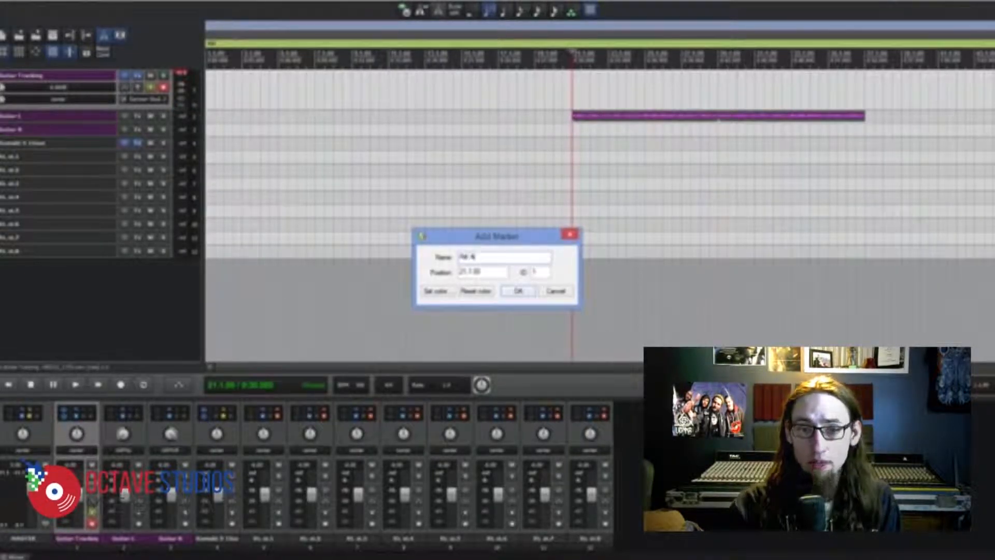
left_click(514, 289)
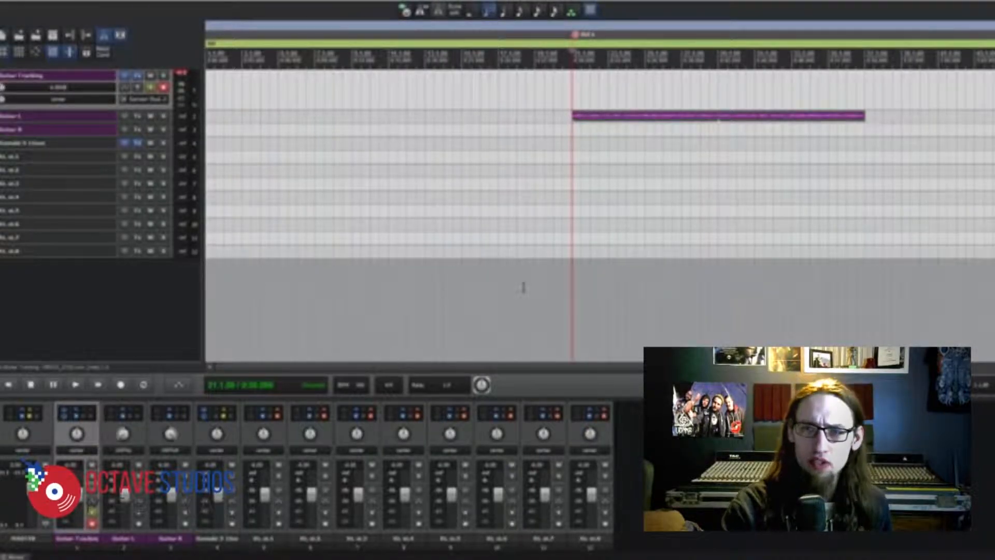
Record a short test take on the Guitar Tracking track from measure 21 and save the recorded file.
key("r")
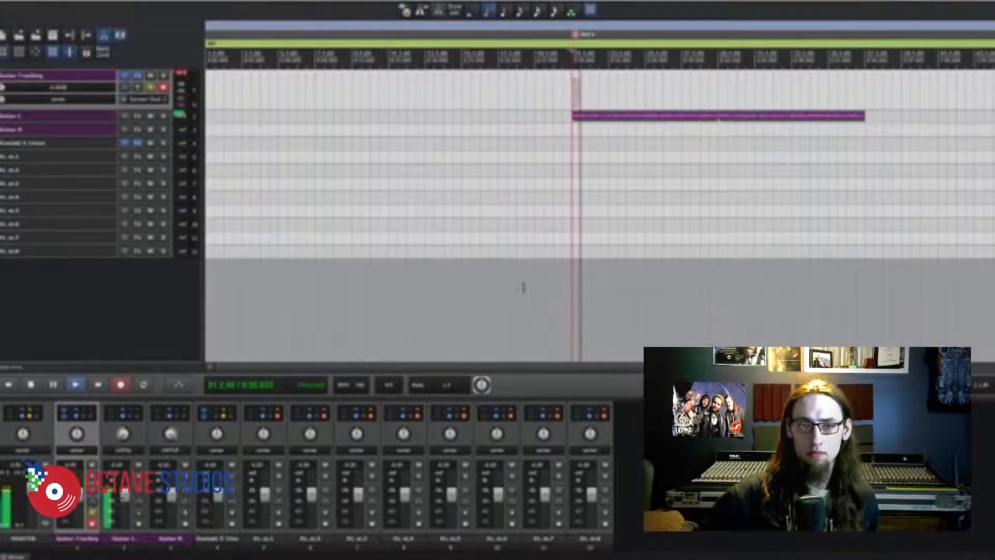
key("space")
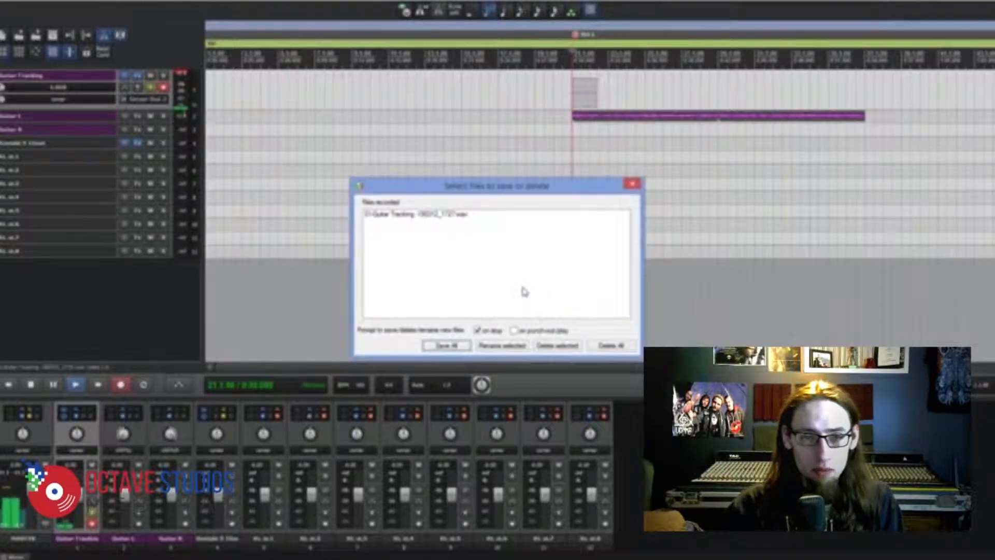
left_click(447, 345)
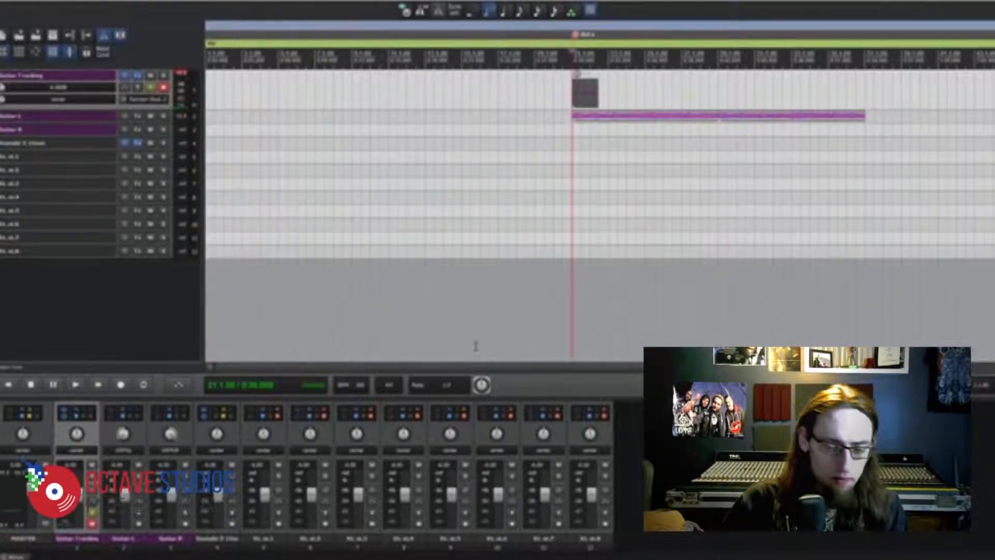
Hide the mixer and delete the short test clip from the Guitar Tracking track.
key("F8")
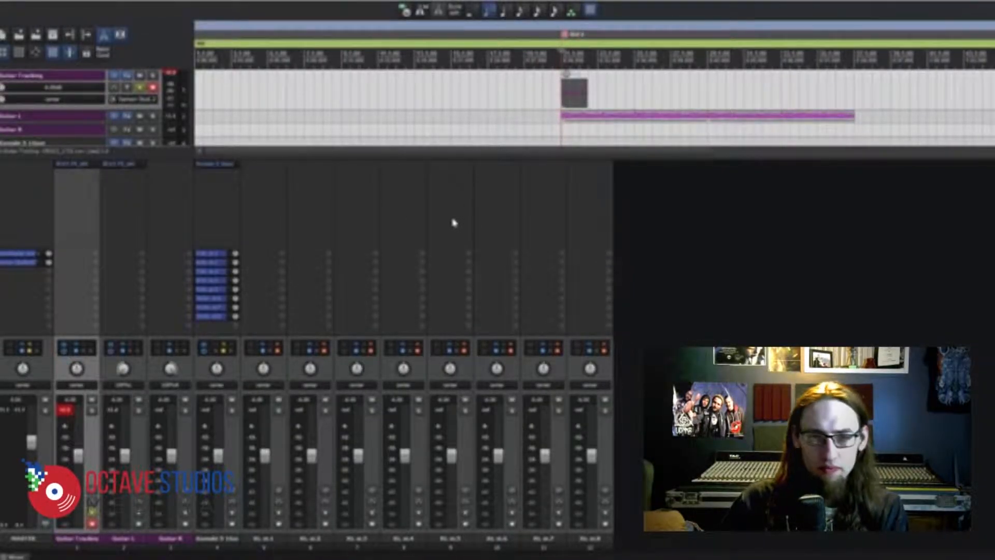
key("ctrl+m")
key("Delete")
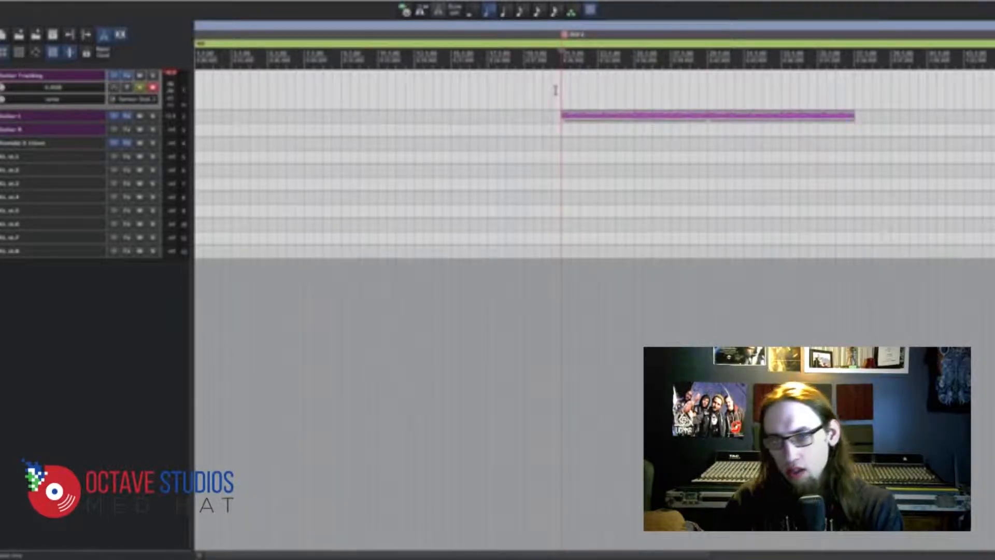
Record a long guitar take on the Guitar Tracking track from the measure 21 marker and save the recorded file.
key("ctrl+r")
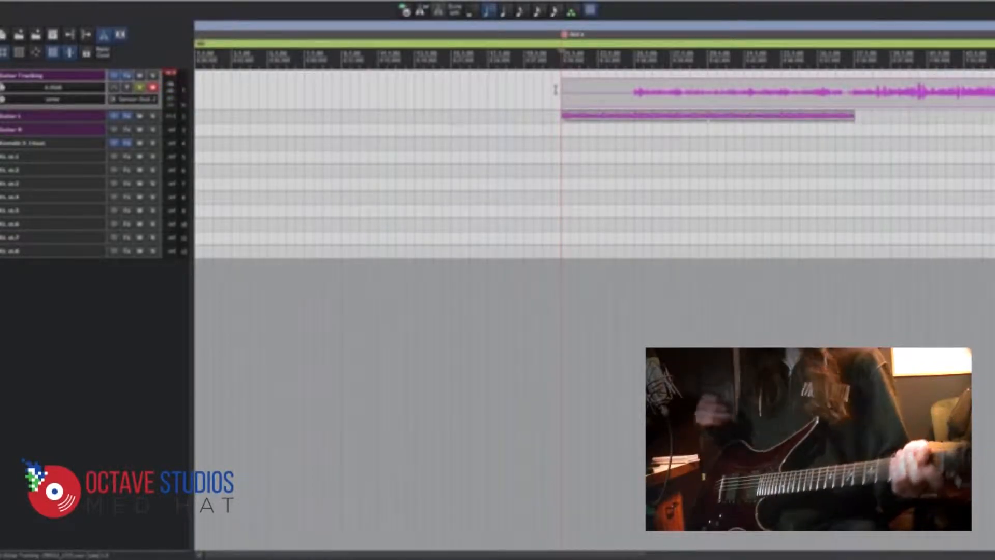
key("space")
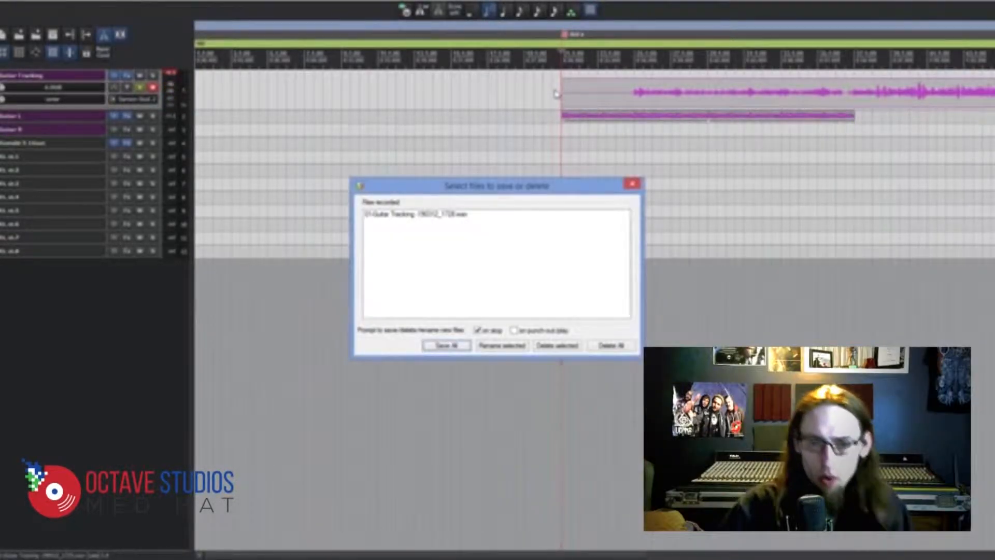
left_click(438, 348)
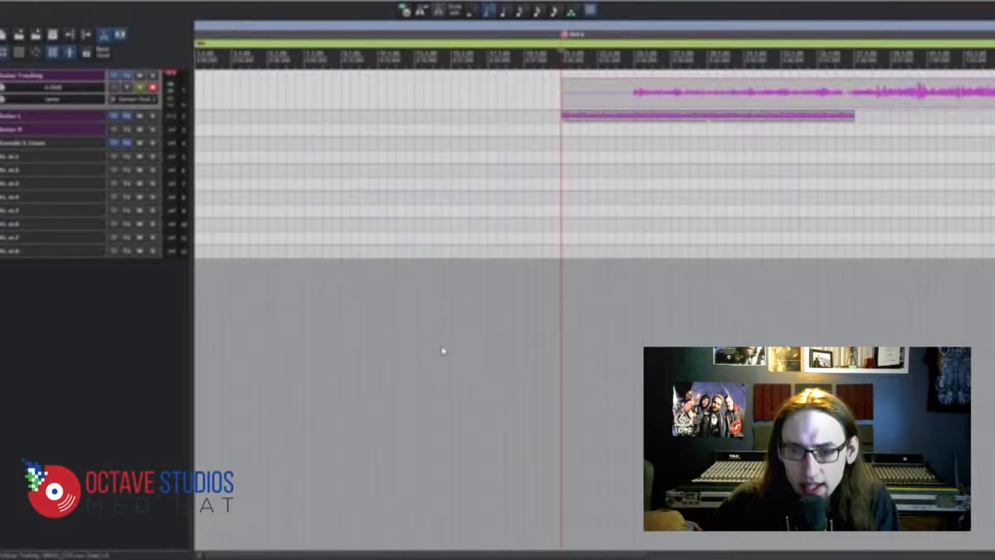
Trim the long guitar take to span measure 37 to measure 45 and move it to the Guitar R track.
scroll(594, 155, "right", 8)
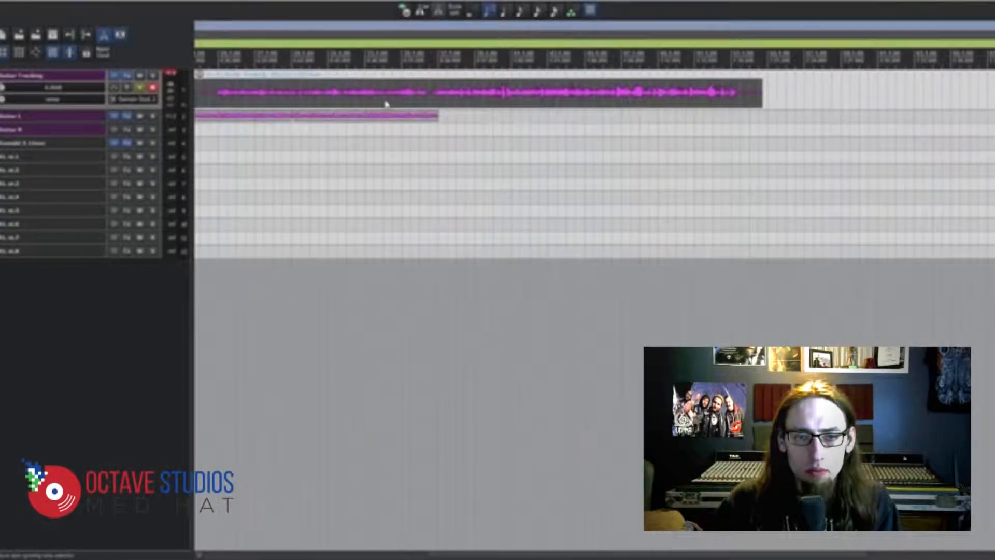
scroll(384, 101, "down", 2)
left_click_drag(457, 102, 665, 101)
left_click_drag(889, 101, 872, 101)
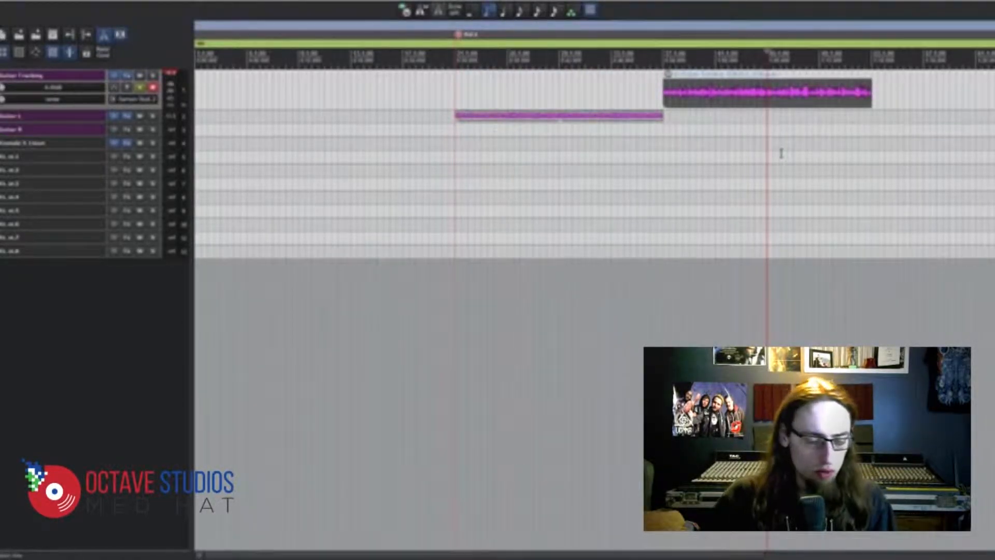
key("space")
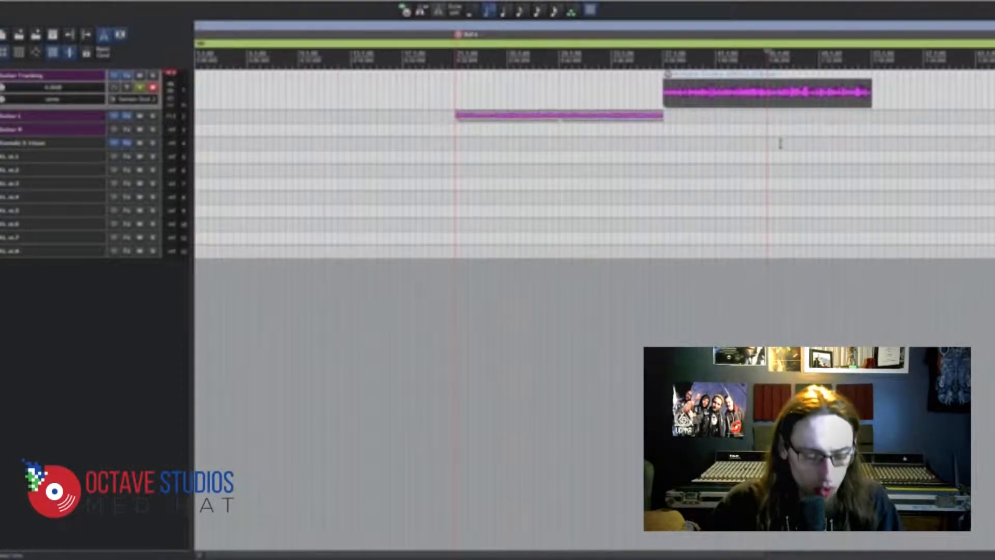
left_click(768, 99)
left_click_drag(754, 105, 679, 134)
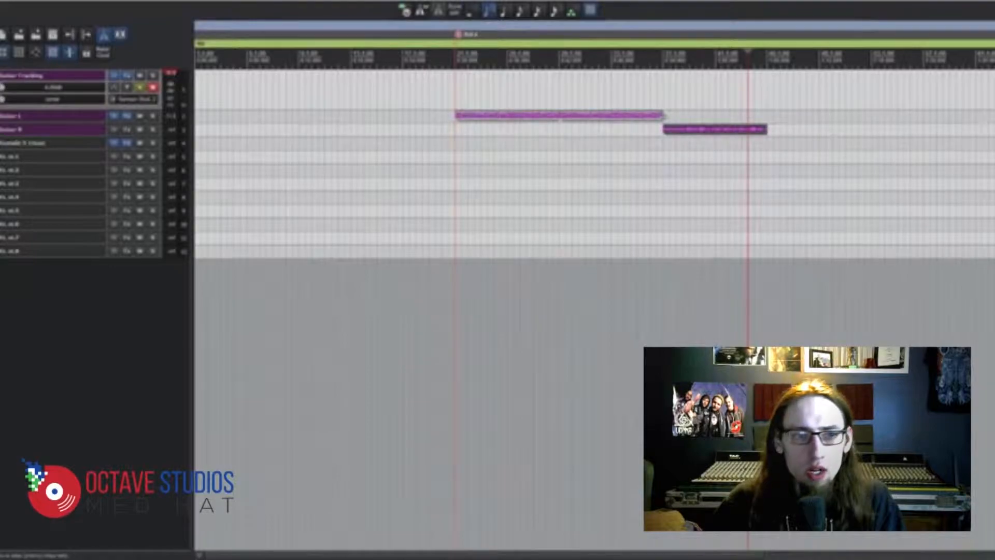
Mute the Guitar R track, then record another take on the Guitar Tracking track from measure 33 and save the file.
left_click(140, 130)
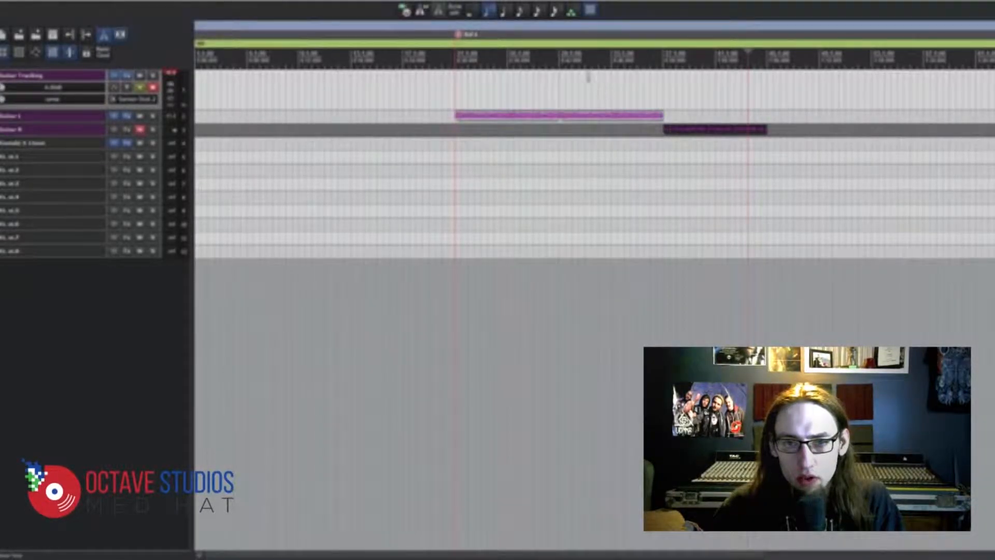
left_click(612, 92)
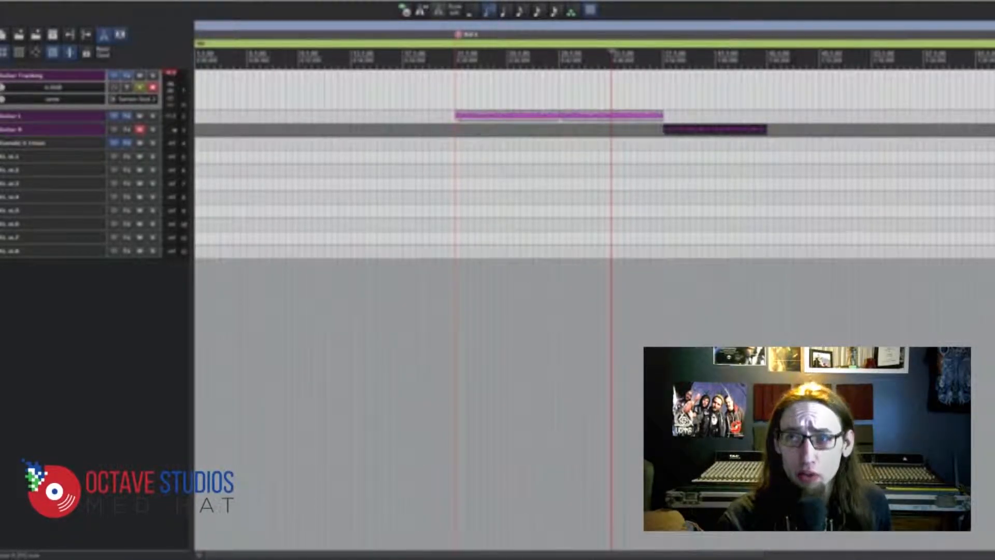
key("ctrl+r")
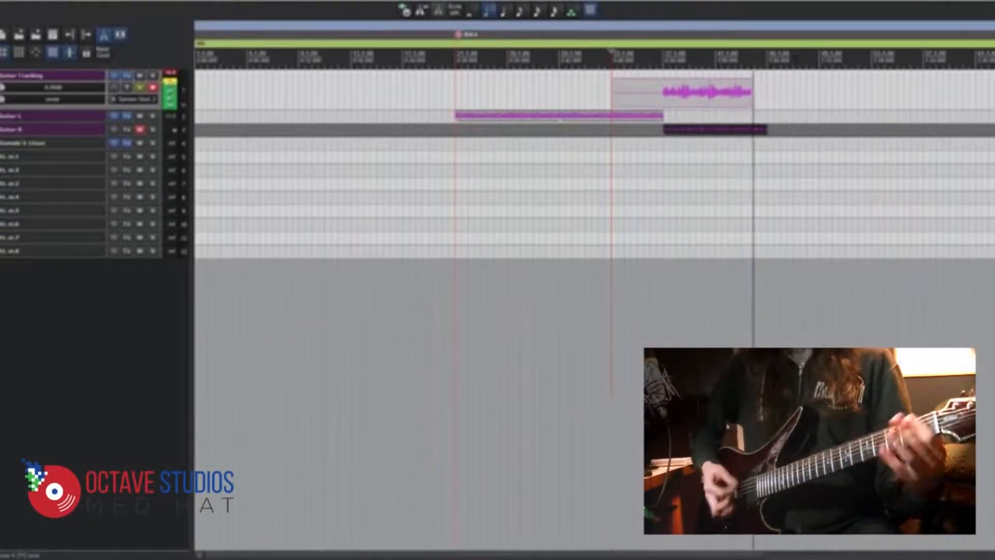
key("space")
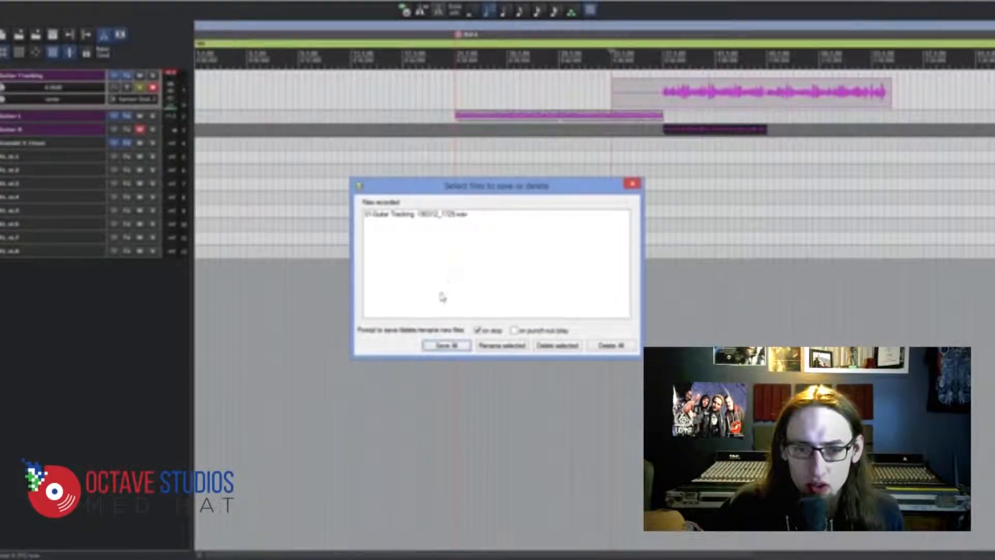
left_click(448, 345)
Trim the start of the new guitar take to measure 37 and play it back.
left_click_drag(609, 93, 664, 93)
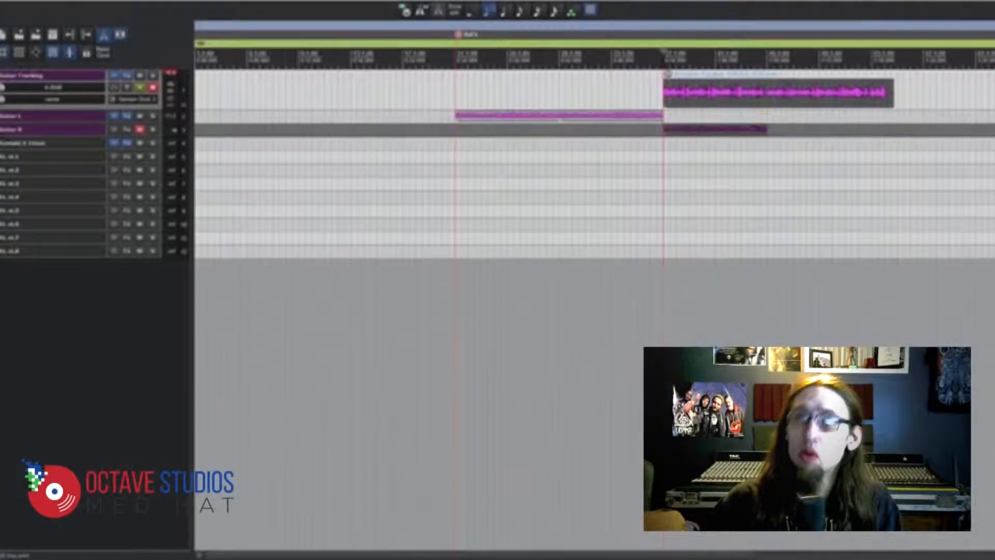
key("space")
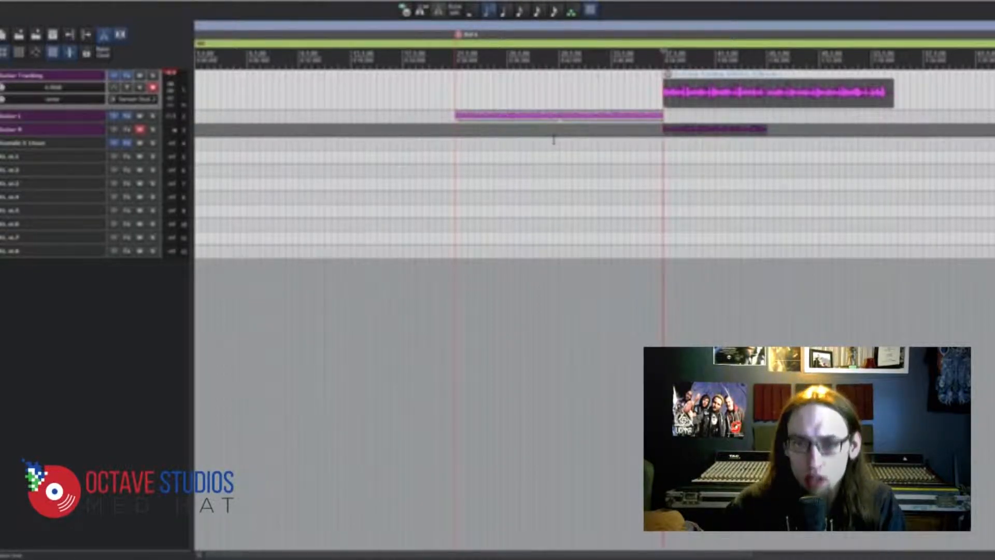
Move the new take to the Guitar L track after the existing clips, and delete the old clip from Guitar R.
left_click_drag(691, 110, 696, 147)
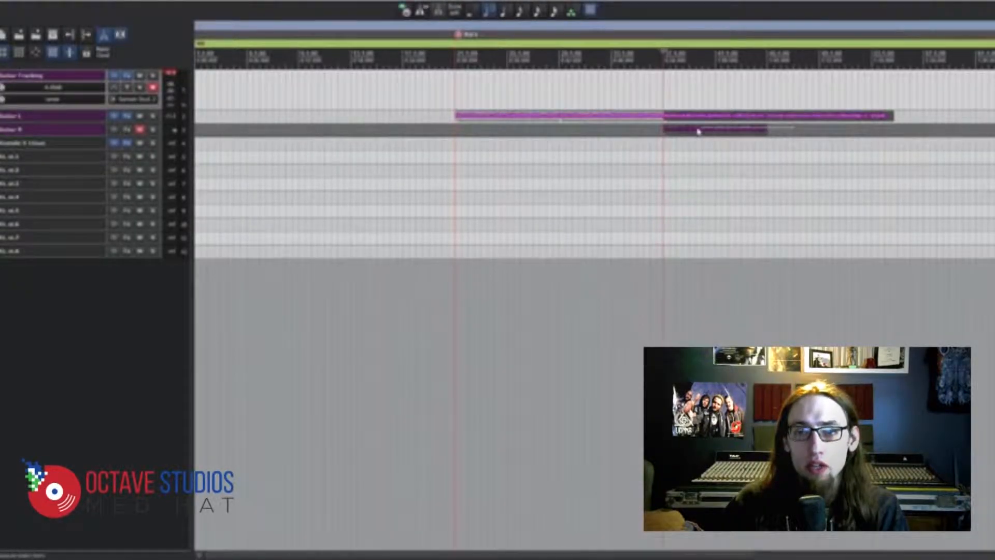
left_click(682, 133)
key("Delete")
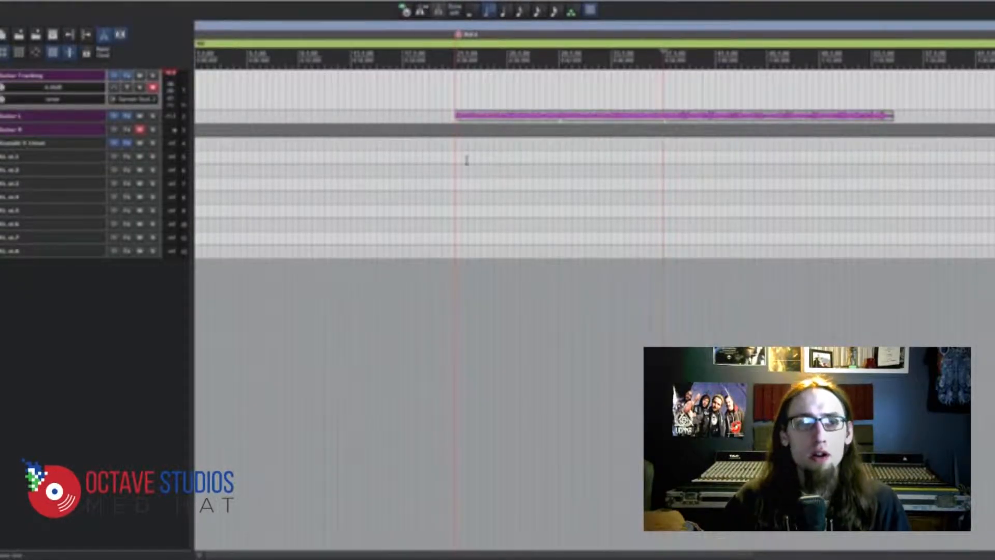
Create an empty MIDI item on the Kontakt track from measure 21 to the end of the guitar clips, and play back from measure 19.
left_click_drag(461, 147, 890, 145)
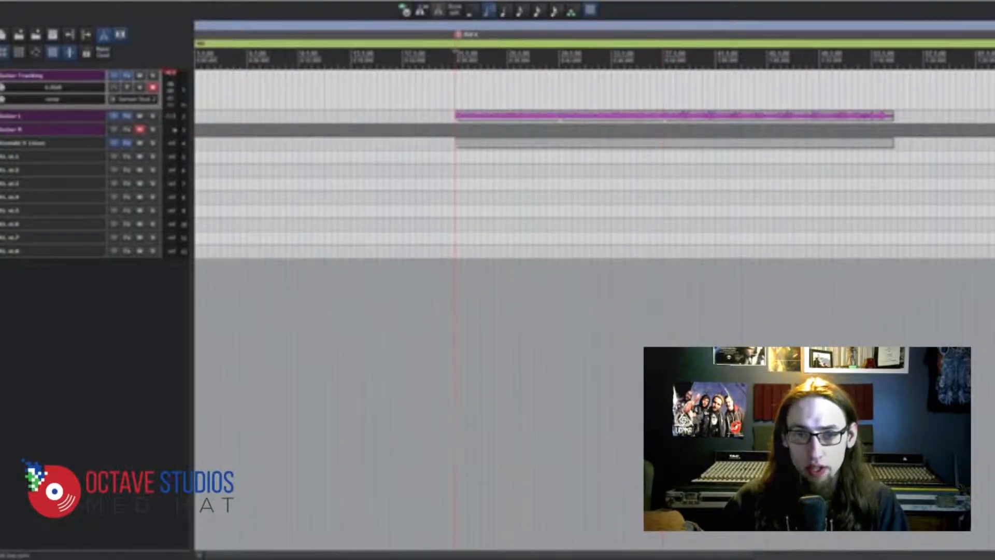
left_click(442, 83)
scroll(443, 83, "up", 3)
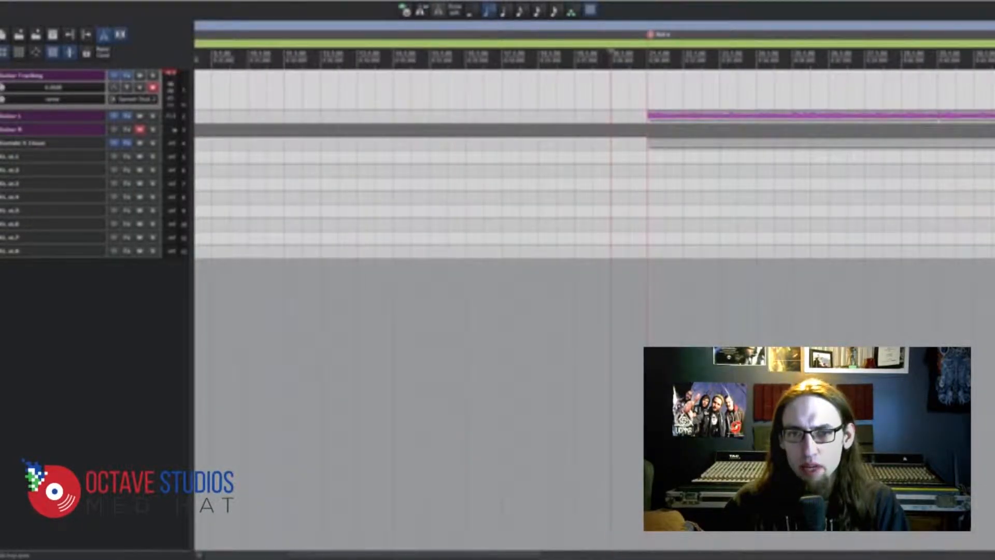
scroll(610, 83, "up", 2)
left_click(561, 80)
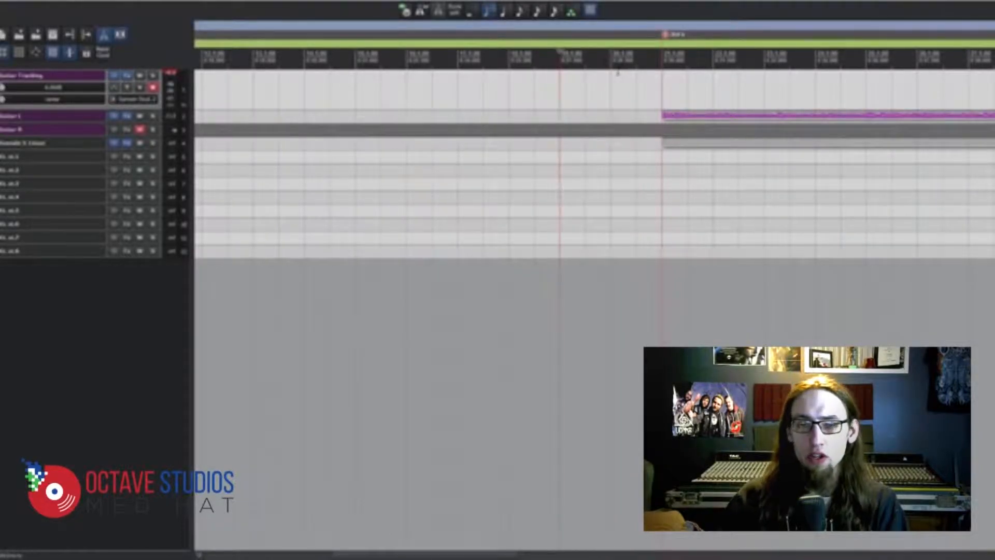
key("space")
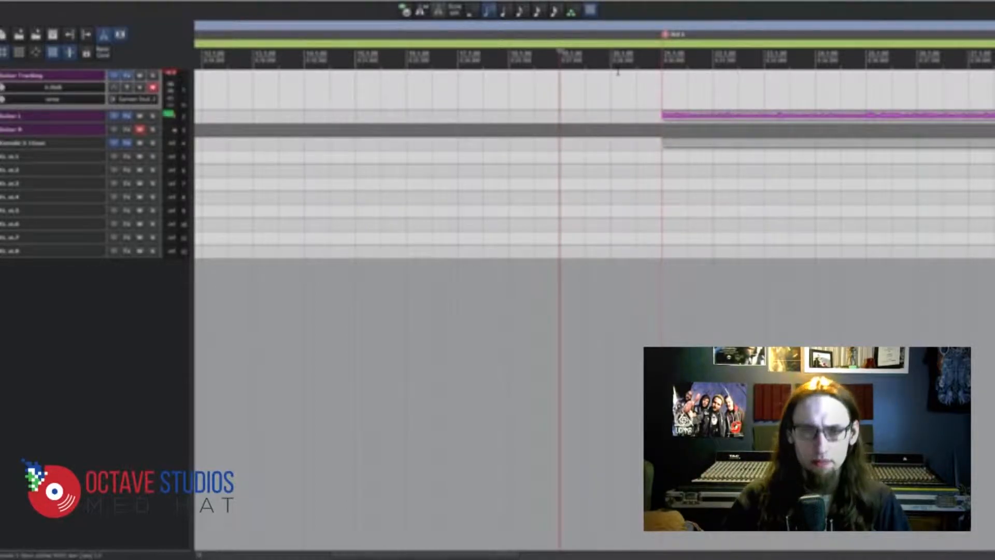
scroll(756, 160, "down", 6)
key("space")
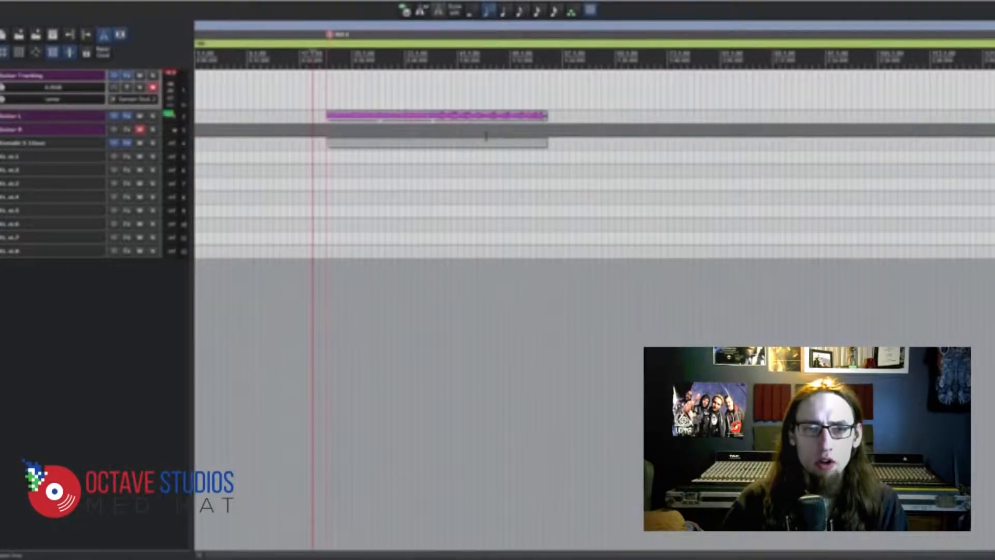
In the Kontakt MIDI item, add two notes just above C2 at beats 21.2 and 21.4, and close the MIDI editor.
scroll(346, 152, "up", 3)
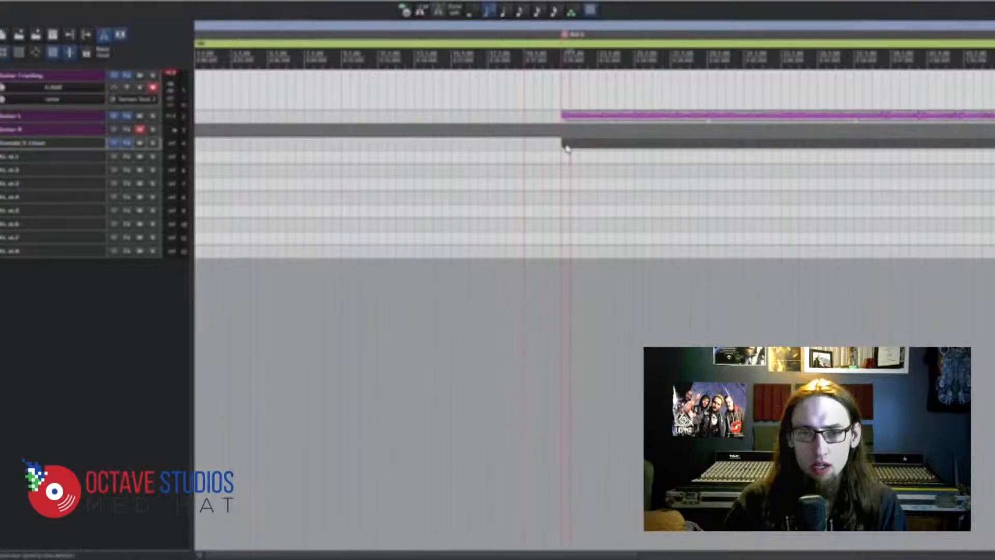
double_click(900, 139)
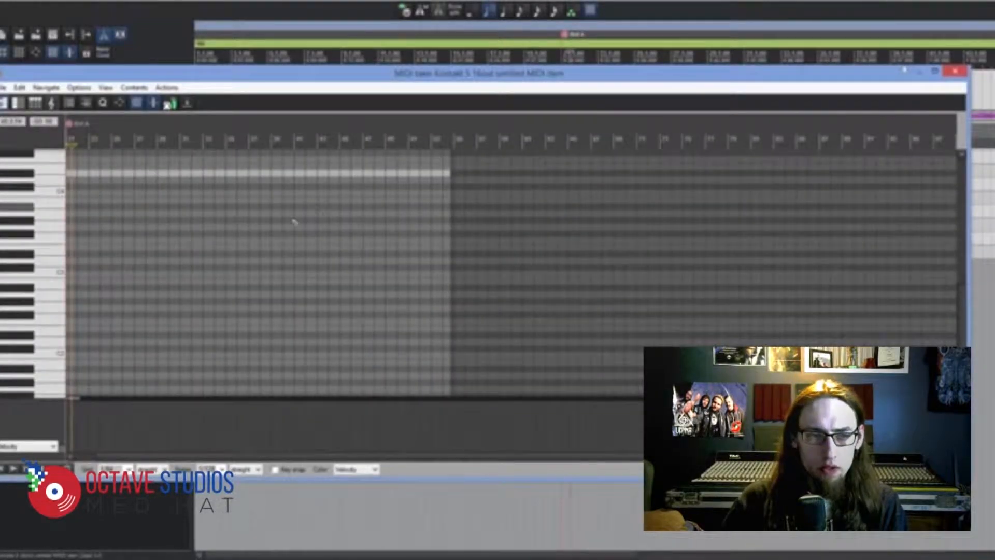
scroll(268, 239, "up", 2)
scroll(268, 224, "down", 2)
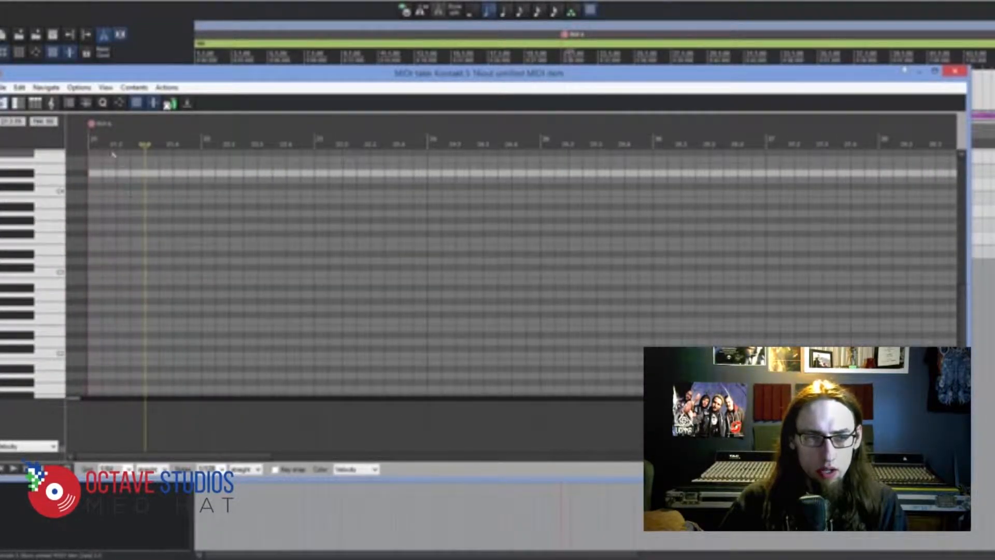
left_click(87, 143)
scroll(215, 227, "up", 1)
scroll(215, 227, "up", 2)
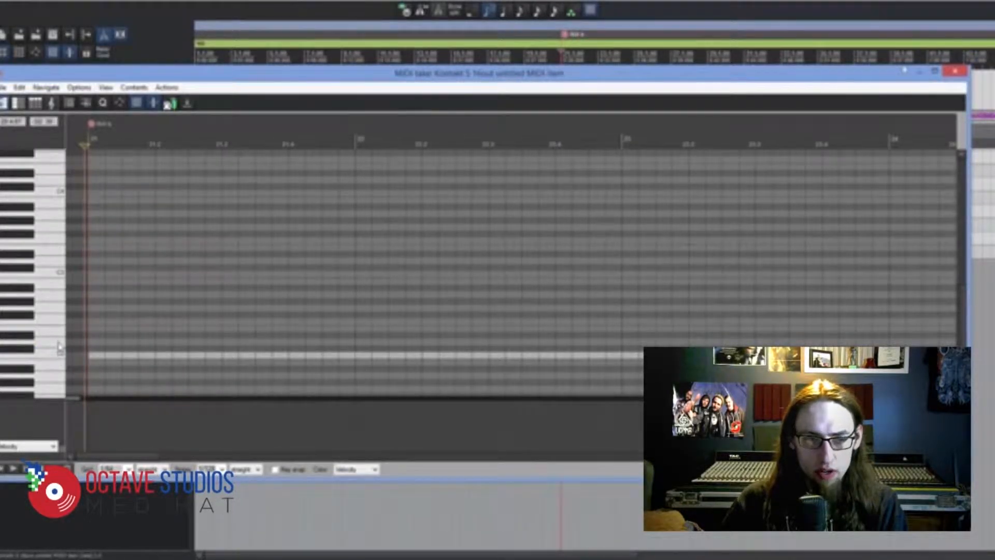
scroll(251, 231, "up", 2)
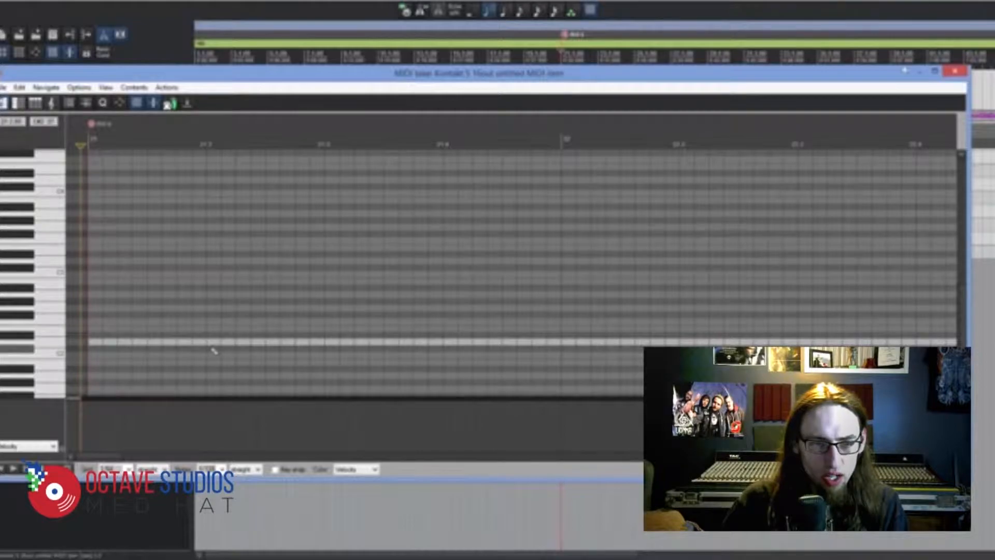
left_click(437, 343)
scroll(484, 296, "down", 5)
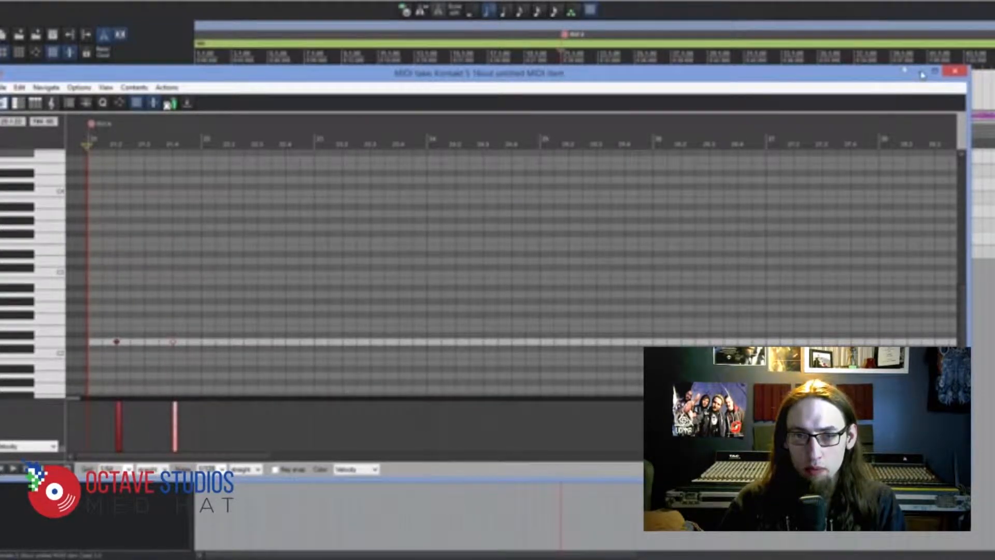
left_click(956, 75)
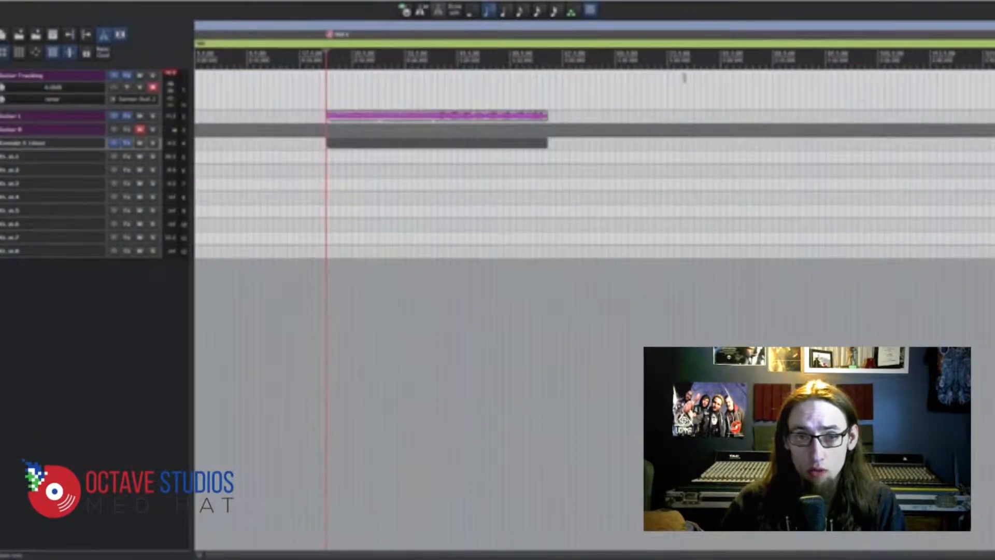
scroll(585, 94, "up", 5)
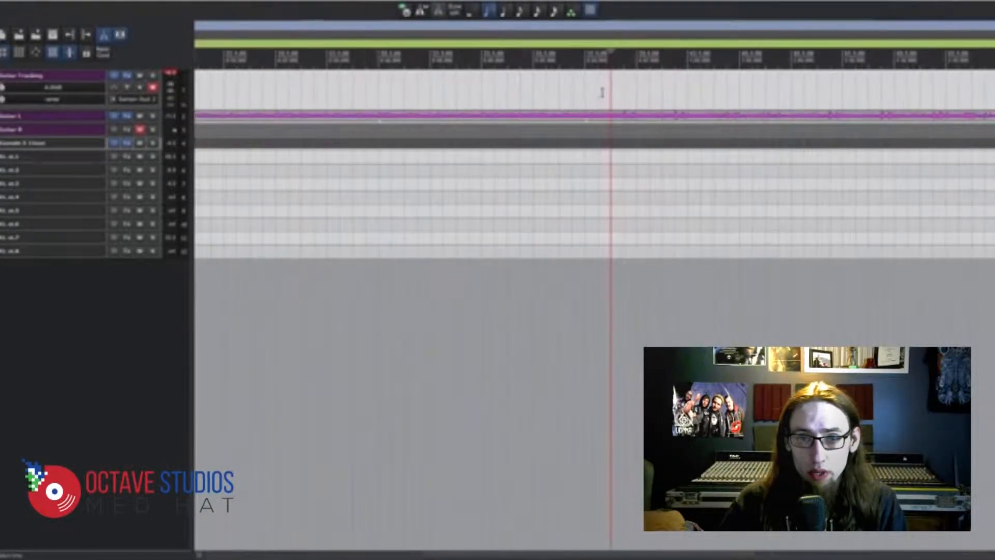
Add a marker named Riff B at measure 37.
left_click(586, 94)
key("shift+m")
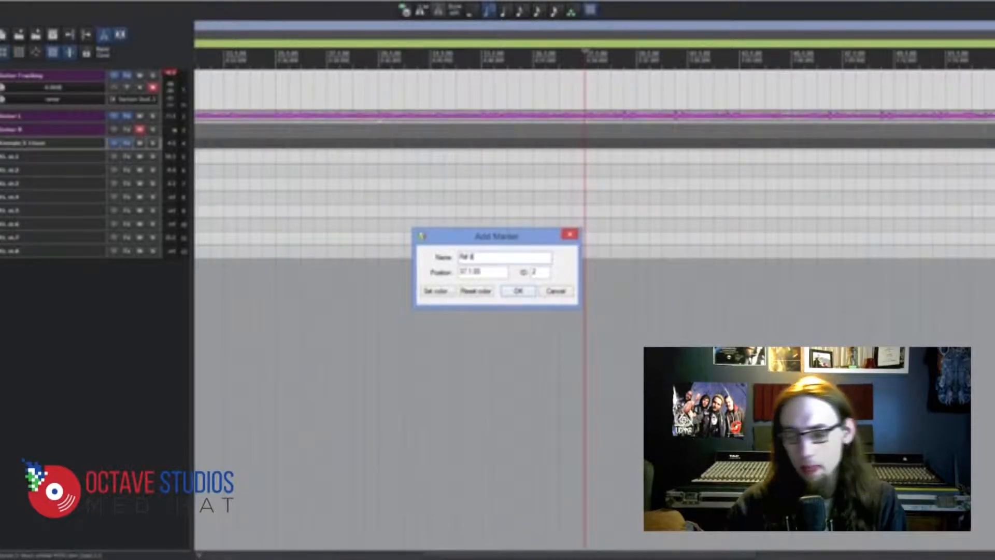
key("Return")
scroll(284, 200, "down", 5)
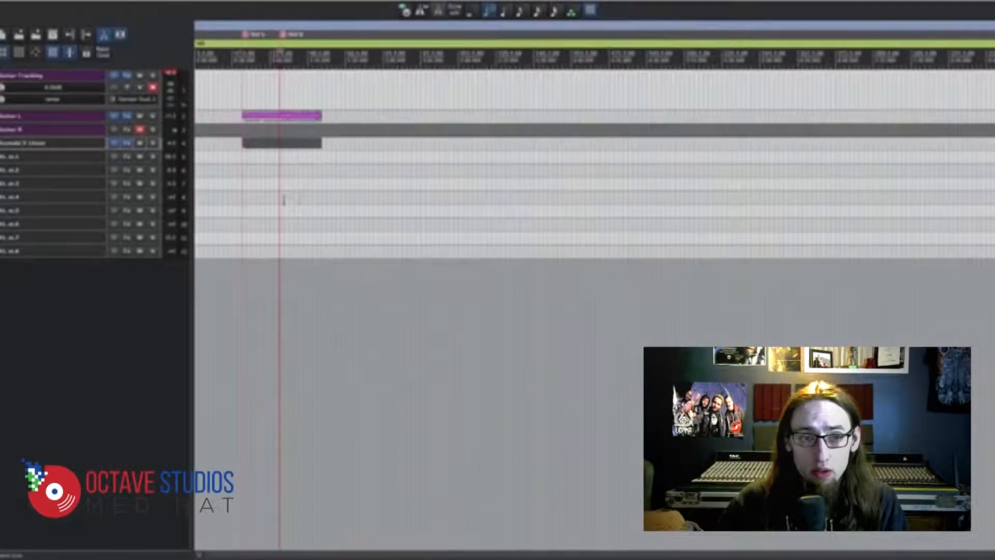
Open the Kontakt MIDI item and add two notes at beats 22.2 and 22.4 in the row of the existing notes.
double_click(263, 150)
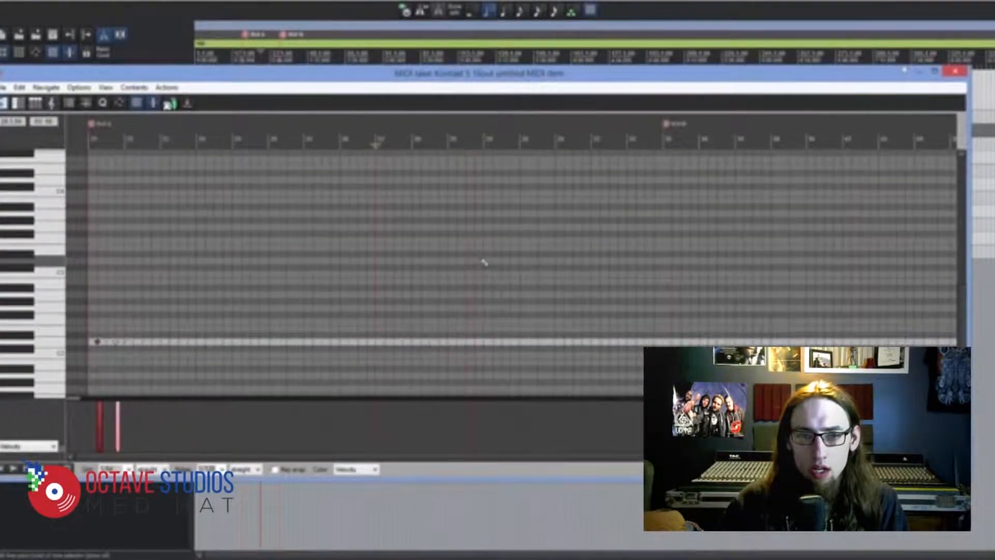
scroll(357, 289, "up", 4)
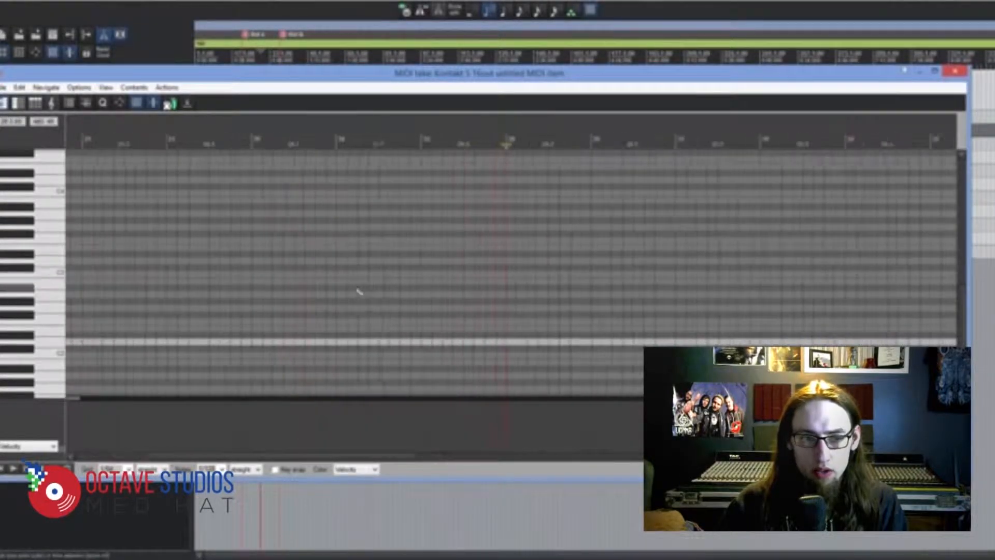
scroll(211, 202, "down", 5)
scroll(123, 169, "up", 1)
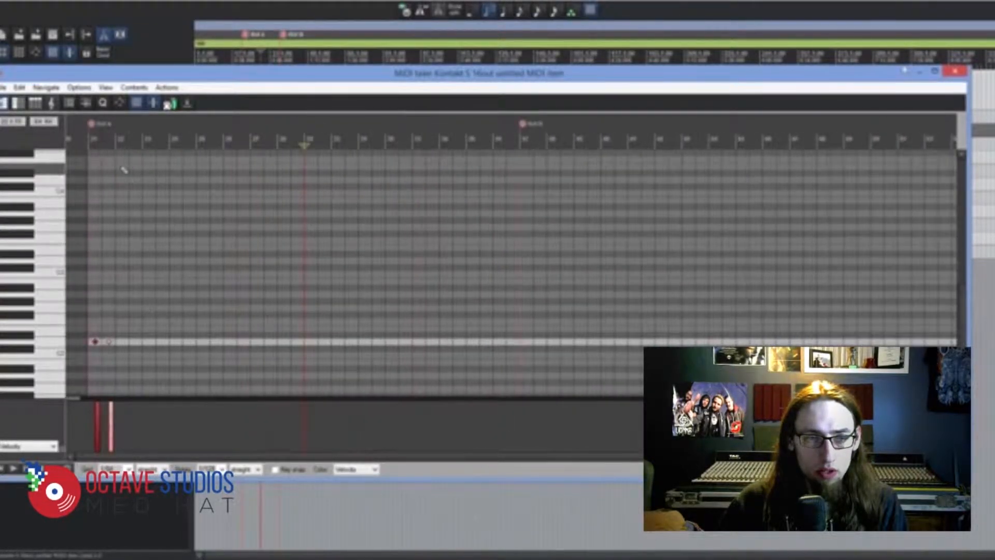
scroll(309, 316, "up", 6)
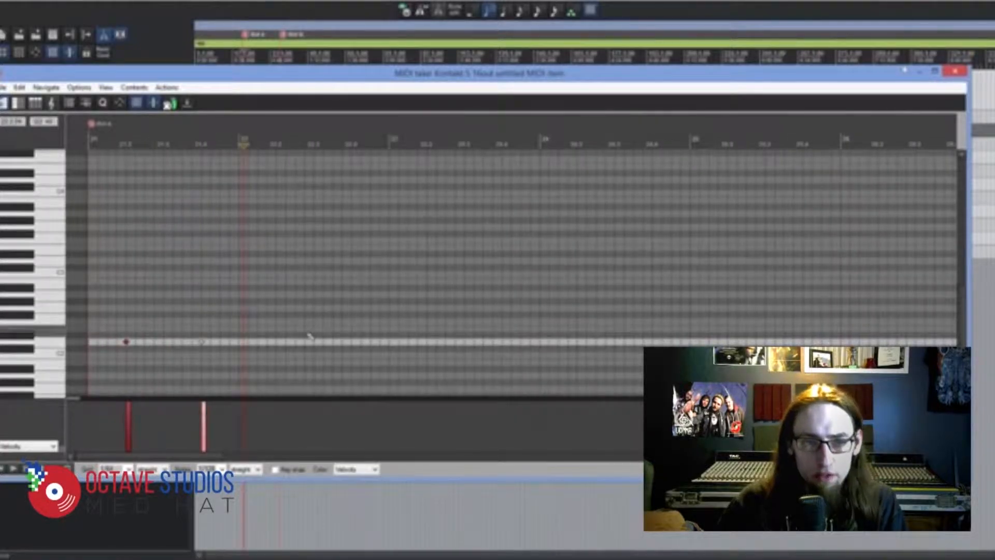
left_click(277, 342)
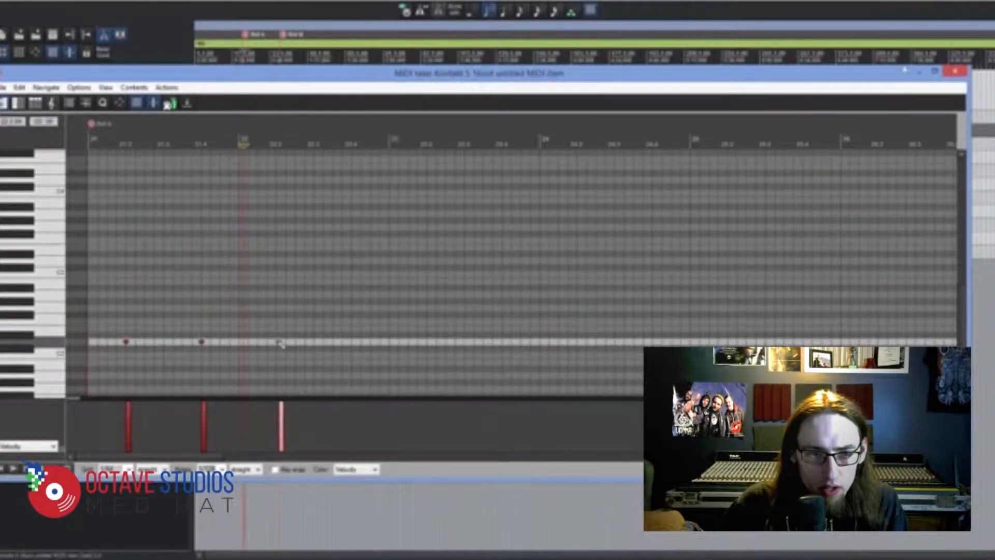
left_click(355, 342)
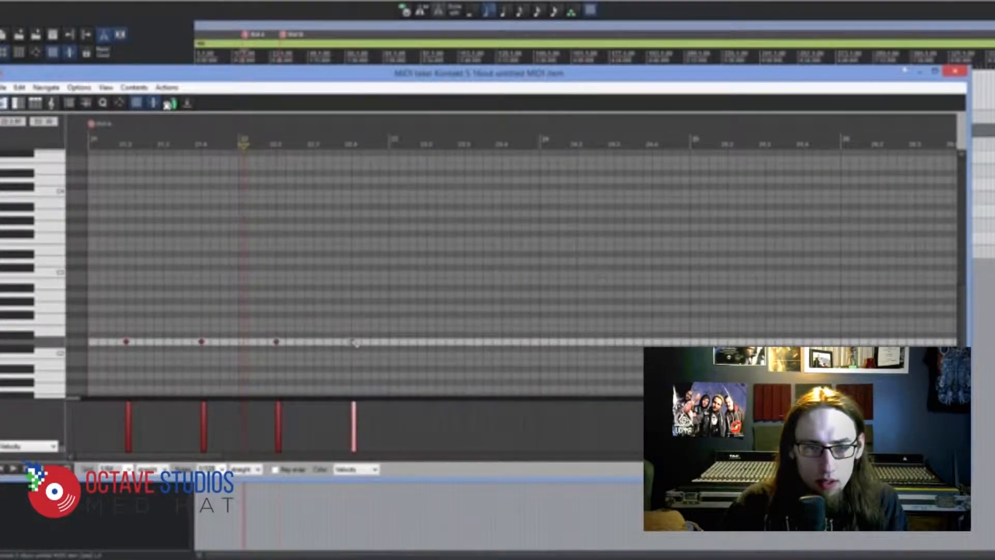
Copy the four notes of measures 21 and 22, and paste them at beats 23.2 and 25.2.
left_click_drag(389, 312, 109, 363)
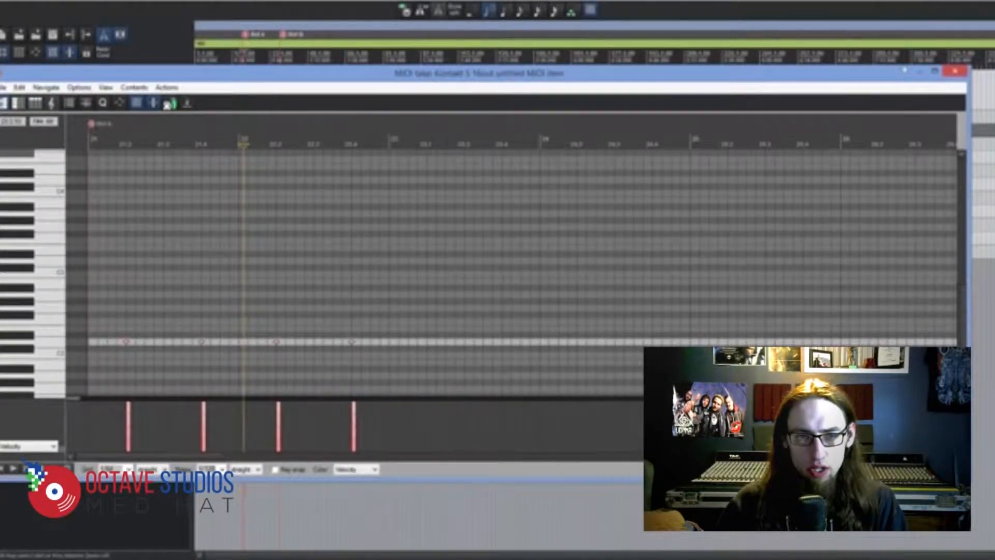
key("ctrl+d")
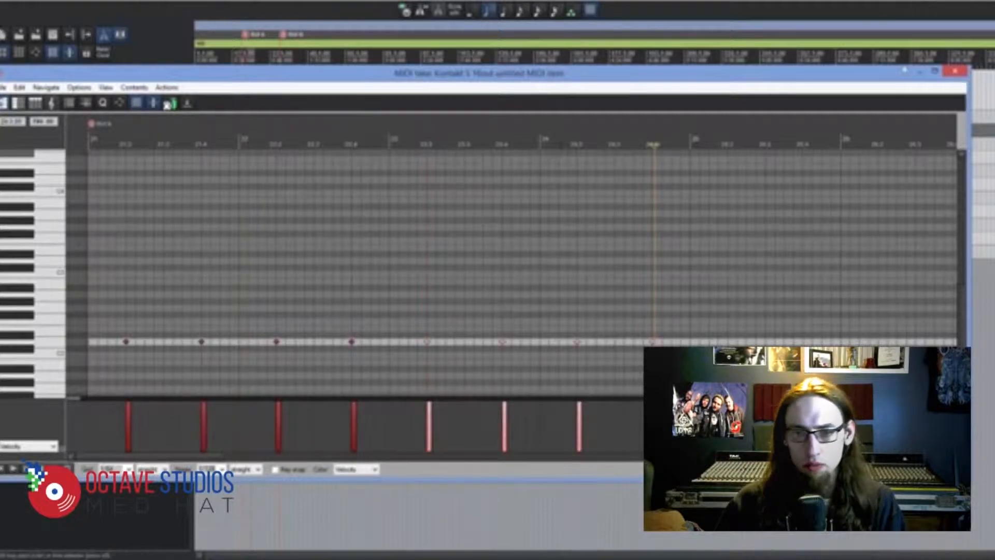
left_click(728, 145)
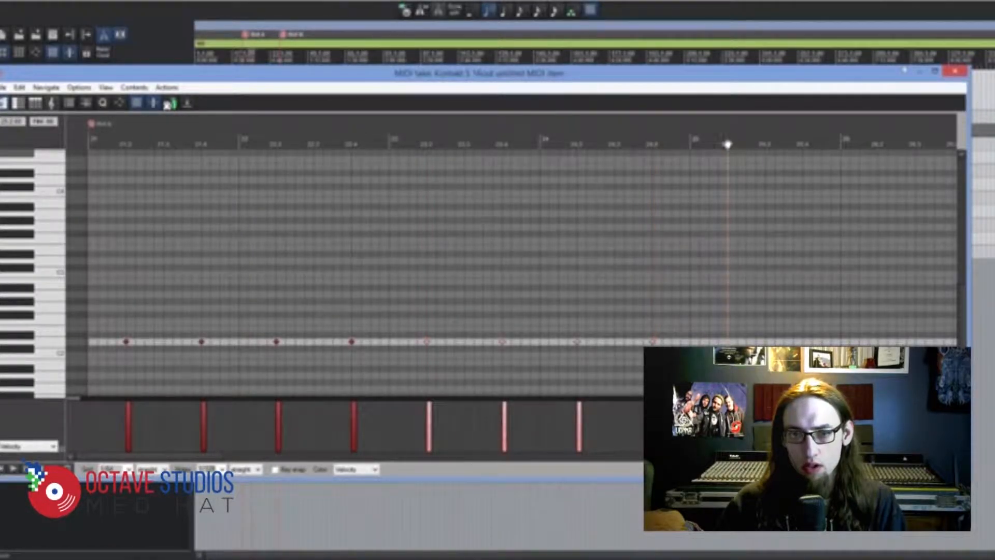
key("ctrl+v")
scroll(722, 236, "down", 3)
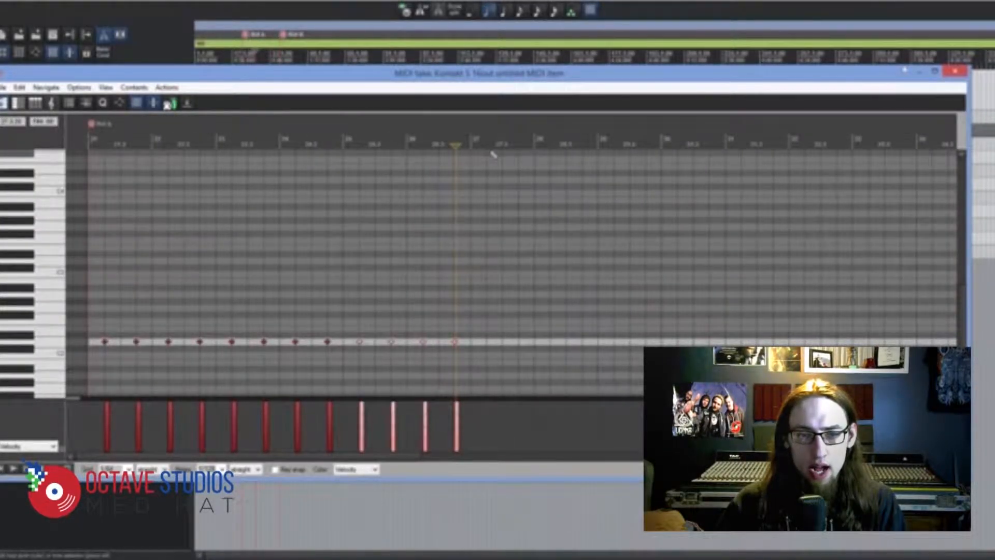
Copy all twelve notes of measures 21 to 26 and paste them from beat 27.2.
left_click_drag(557, 317, 87, 365)
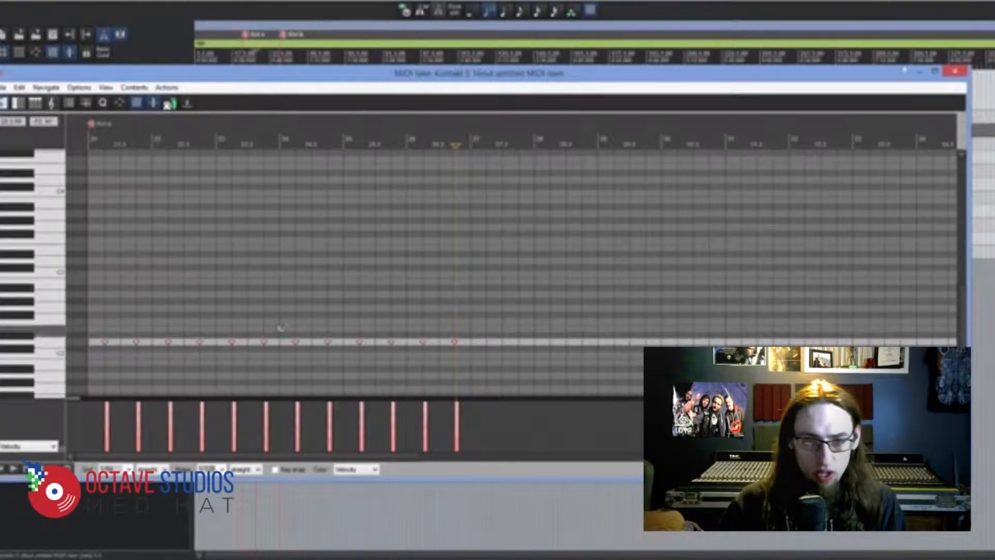
scroll(633, 255, "up", 2)
scroll(642, 230, "up", 2)
left_click(606, 143)
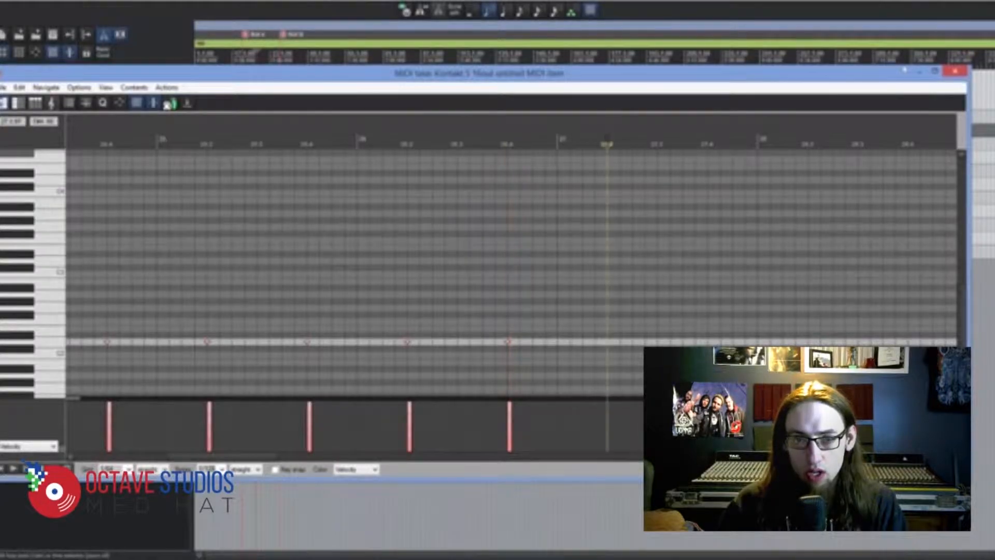
key("ctrl+v")
scroll(757, 249, "down", 4)
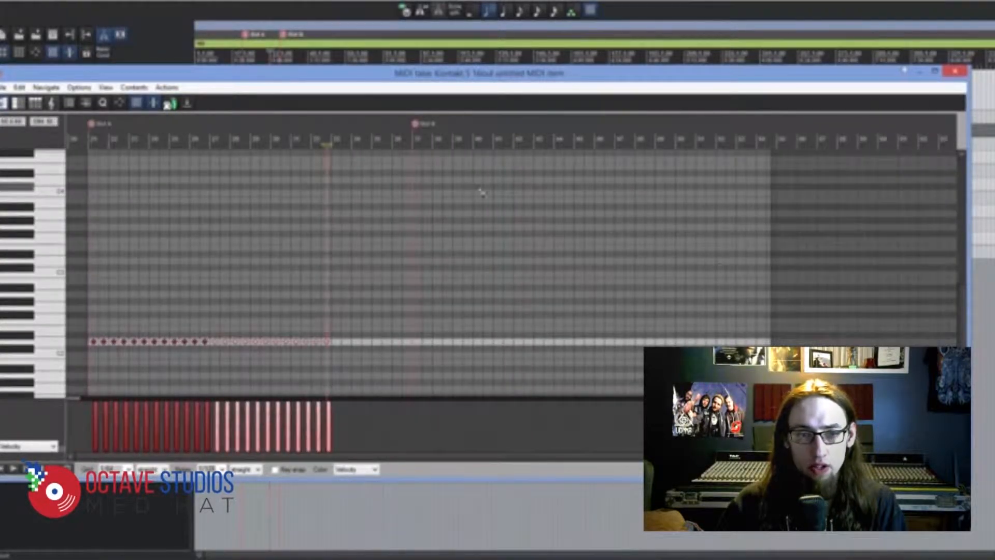
Copy the notes of measures 29 to 32 to beat 33.2, and play back the part from measure 21.
scroll(482, 193, "up", 4)
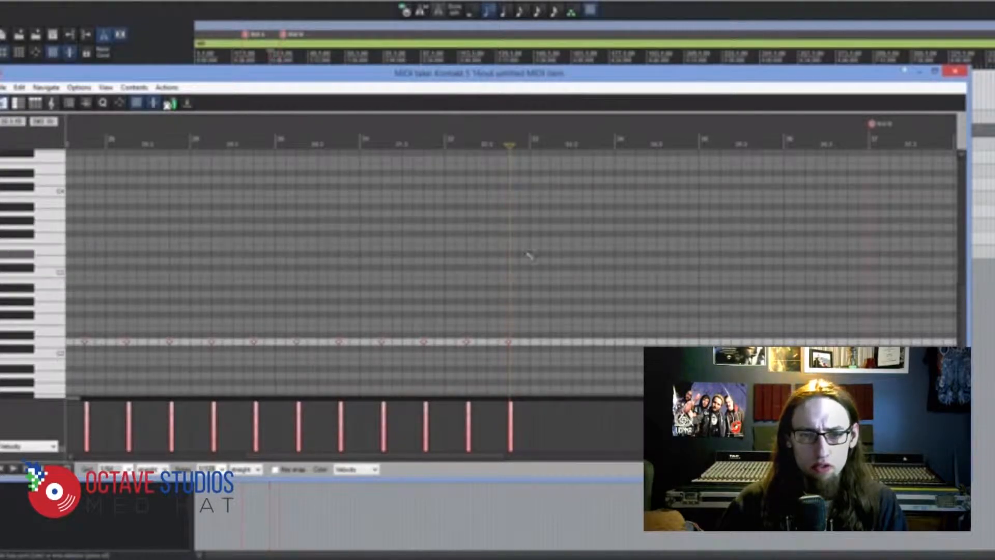
left_click_drag(567, 253, 210, 376)
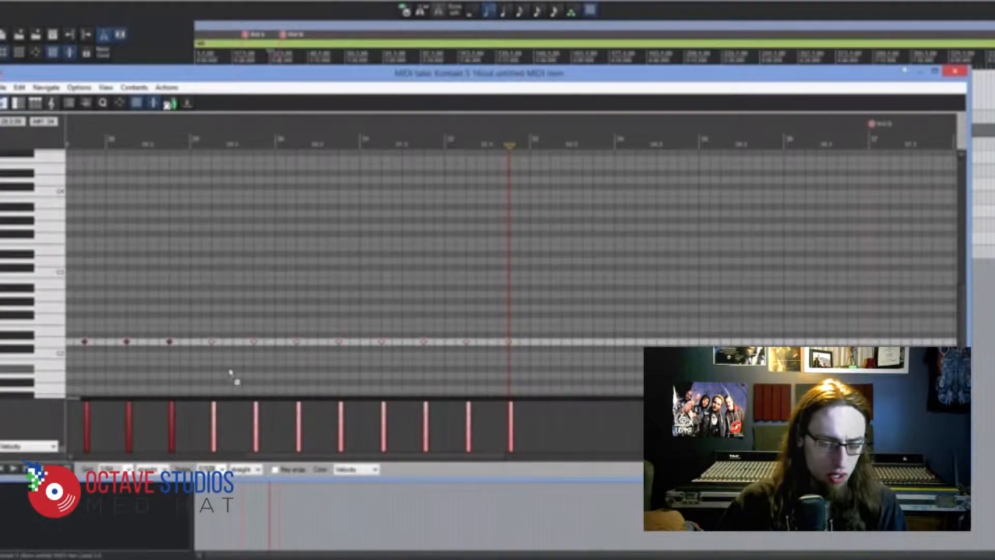
scroll(576, 170, "up", 3)
scroll(517, 163, "up", 2)
scroll(560, 173, "down", 6)
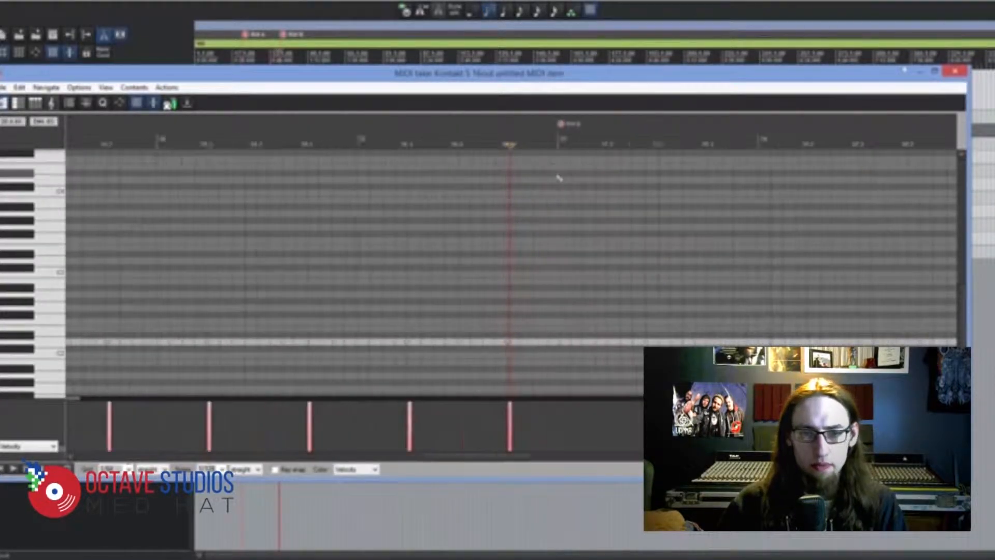
scroll(493, 198, "down", 4)
left_click(88, 139)
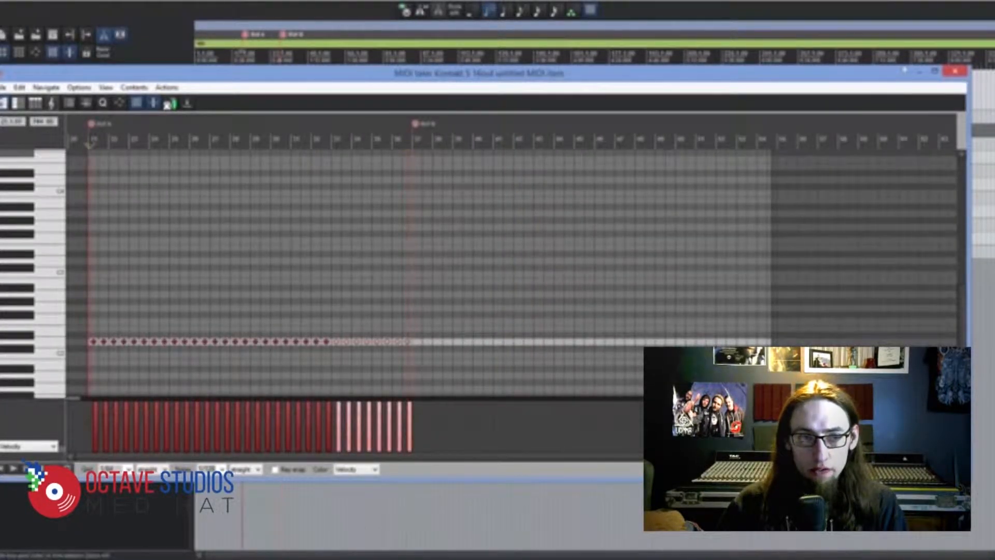
key("space")
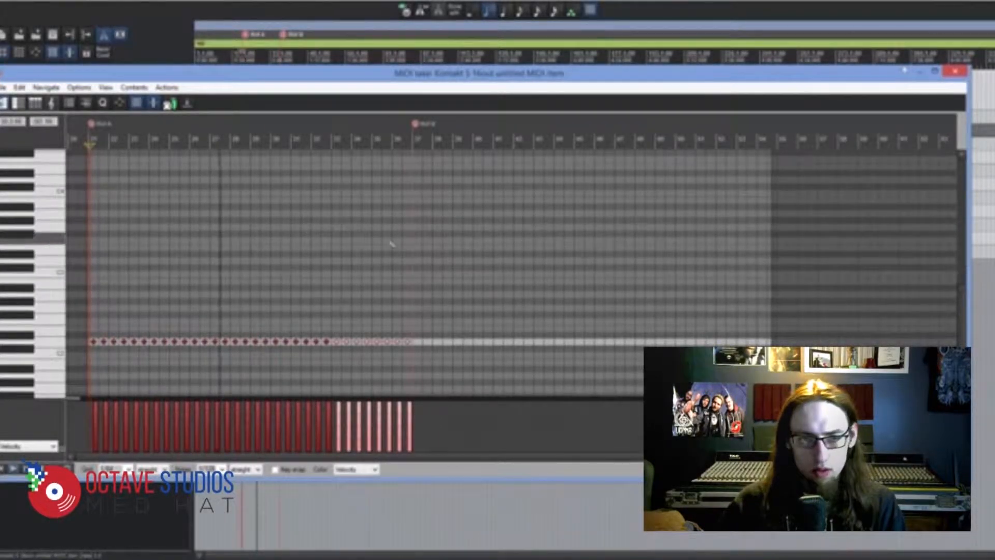
Delete the notes from measure 29 up to the Riff B marker, and add single notes at beats 29.3 and 30.3.
scroll(595, 297, "up", 3)
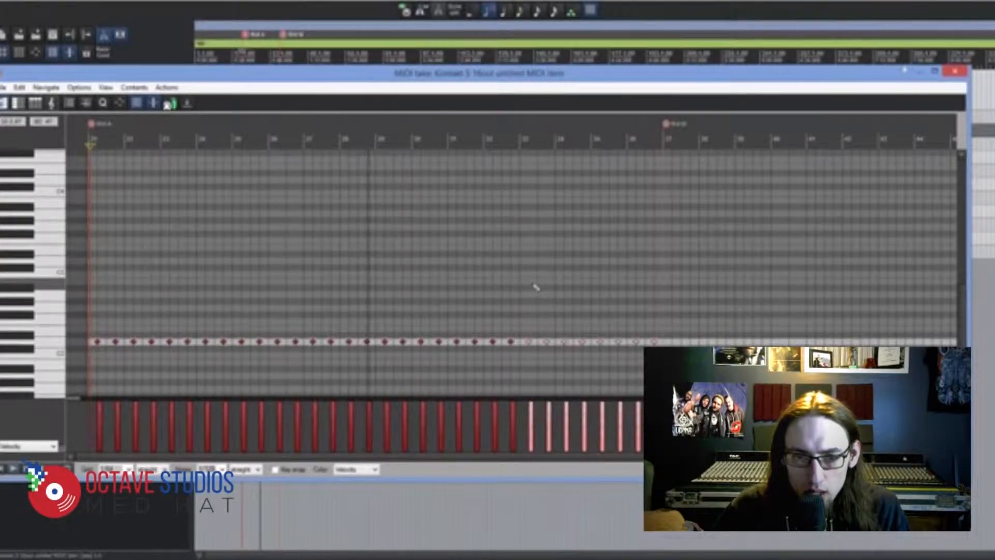
left_click_drag(381, 332, 665, 351)
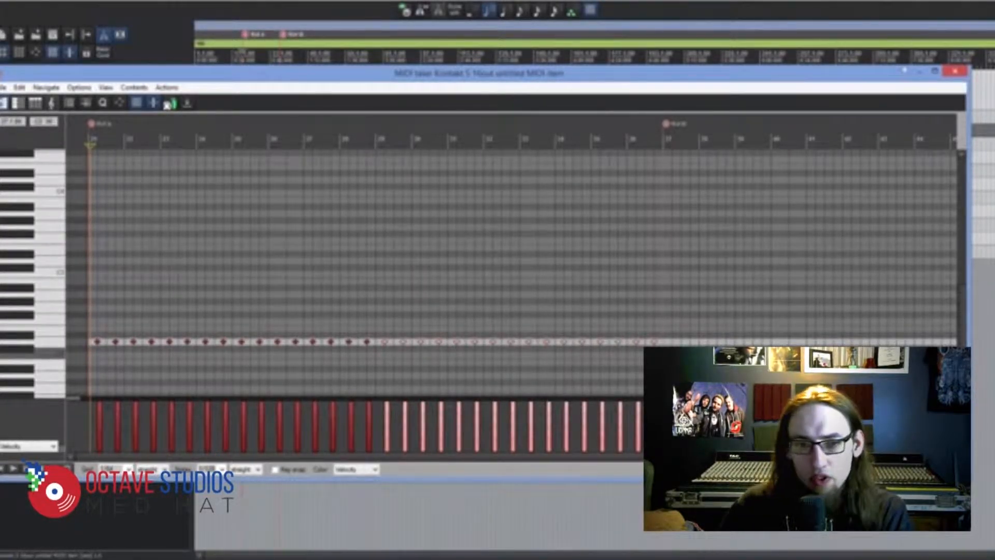
key("Delete")
left_click(394, 149)
scroll(473, 250, "up", 6)
scroll(477, 255, "up", 2)
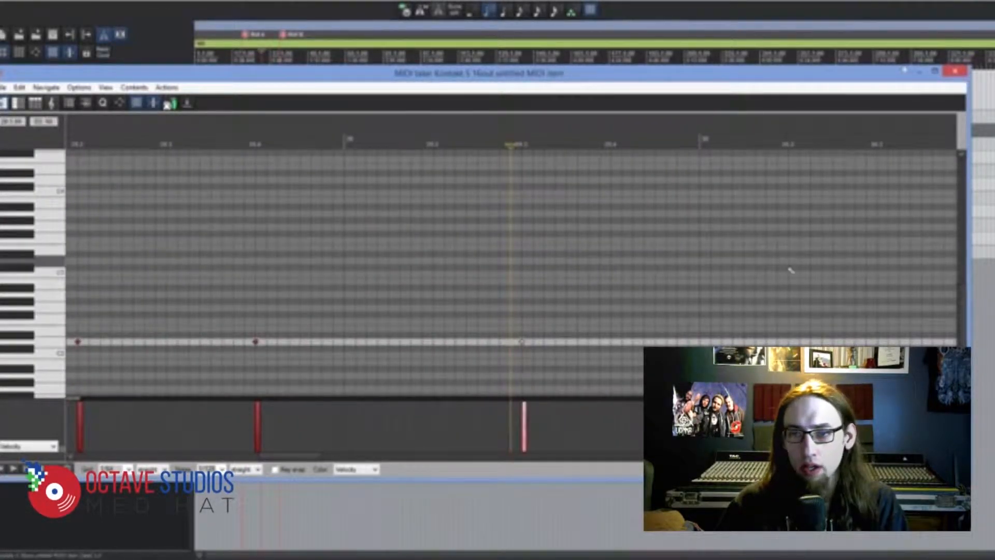
scroll(510, 249, "down", 6)
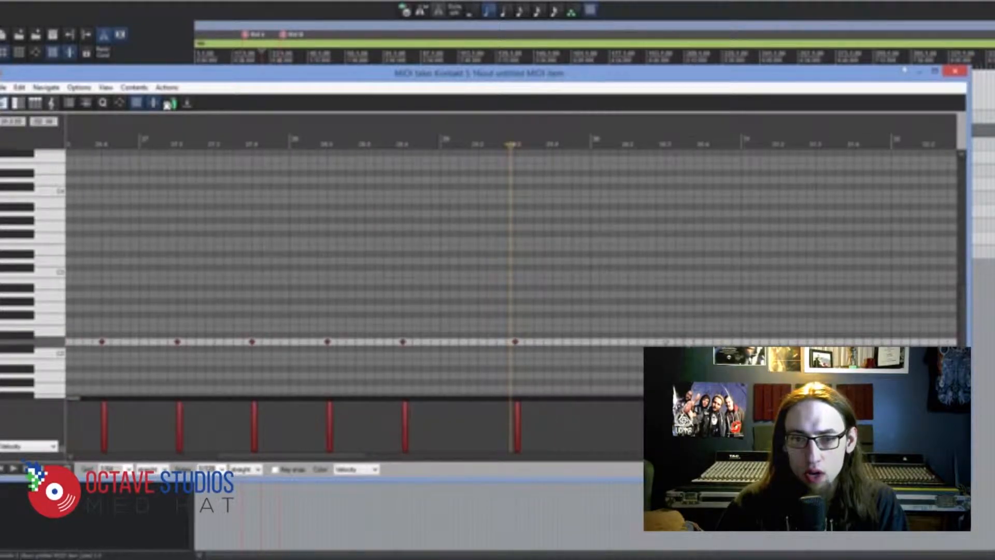
Copy the two notes at beats 29.3 and 30.3, and paste them from beat 31.3.
left_click_drag(757, 300, 501, 390)
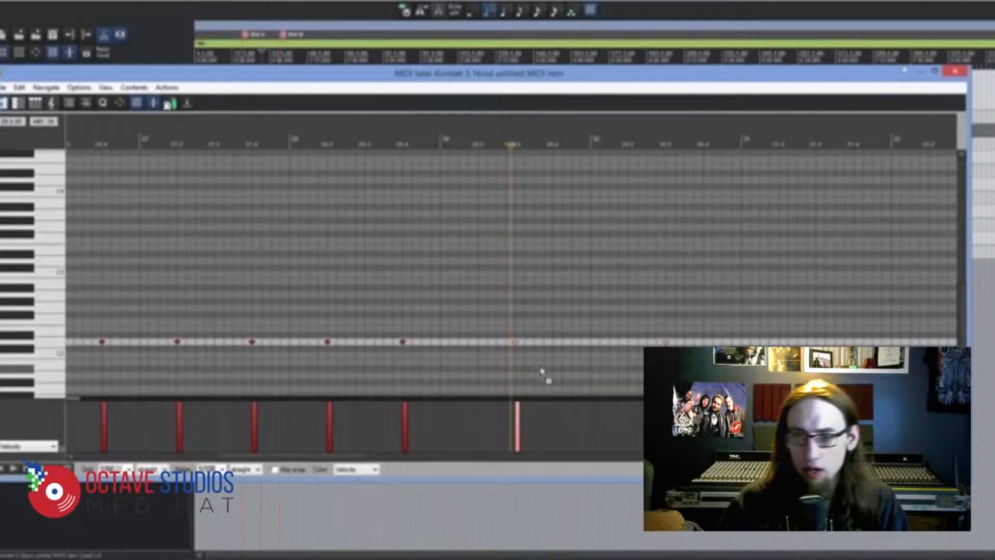
left_click(816, 141)
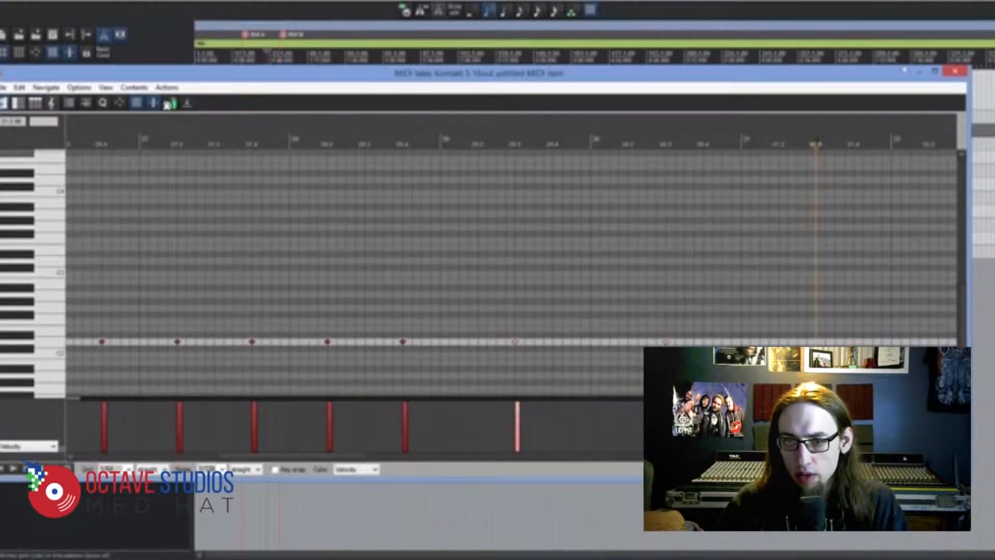
key("ctrl+v")
scroll(606, 270, "down", 3)
Copy the four notes of measures 29 to 32 and paste them from beat 33.3 to fill the section up to the Riff B marker.
left_click_drag(610, 301, 238, 378)
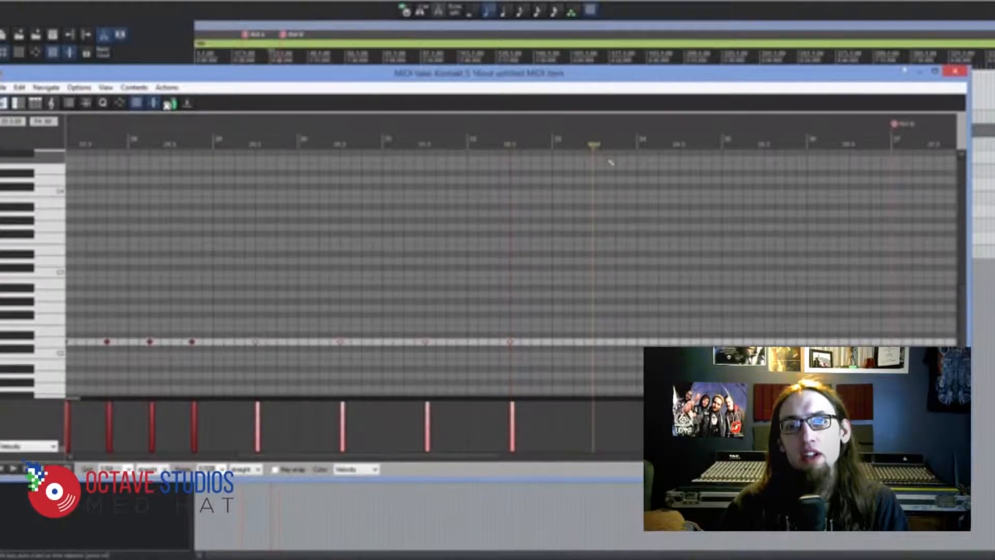
scroll(600, 160, "up", 4)
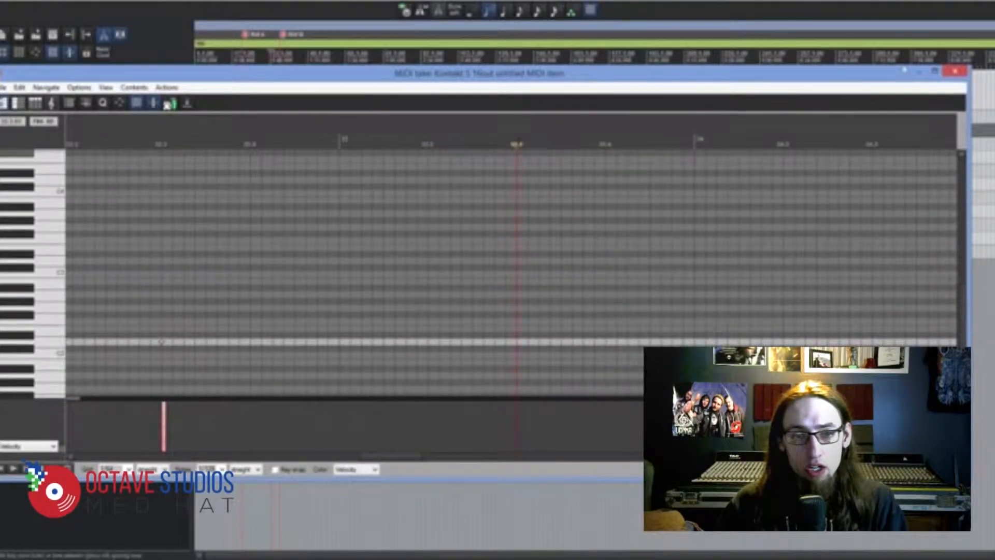
key("ctrl+v")
scroll(643, 226, "down", 3)
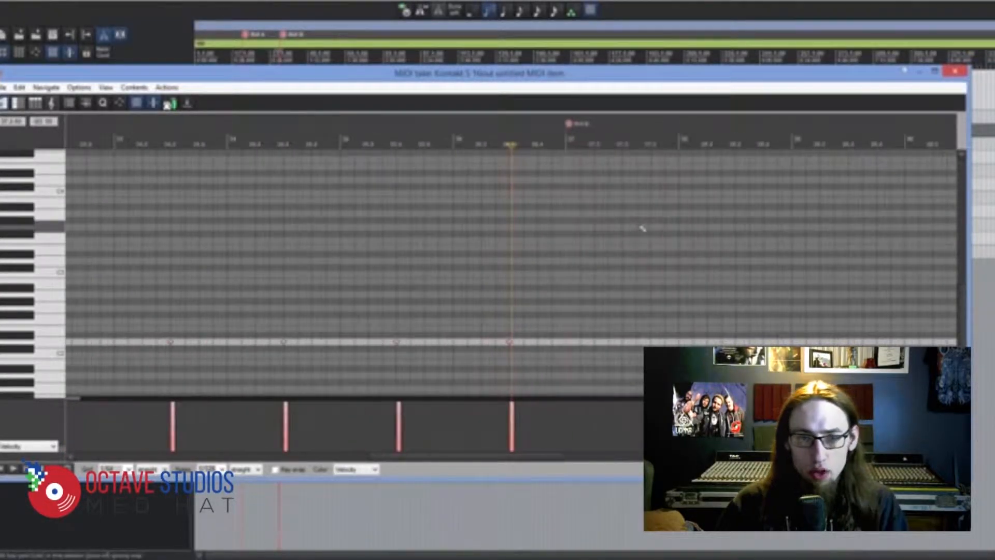
scroll(577, 240, "down", 3)
scroll(577, 240, "down", 2)
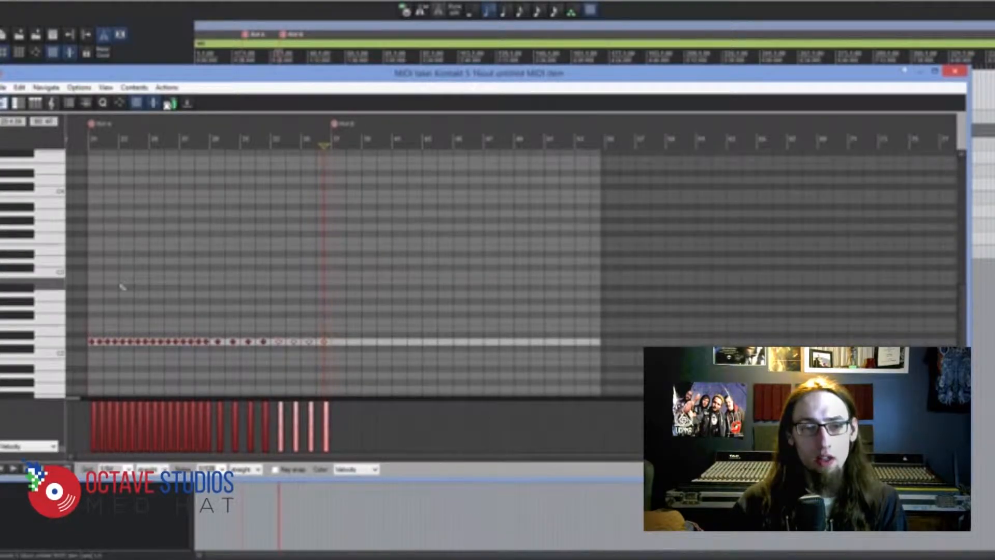
scroll(141, 274, "down", 2)
scroll(156, 271, "up", 4)
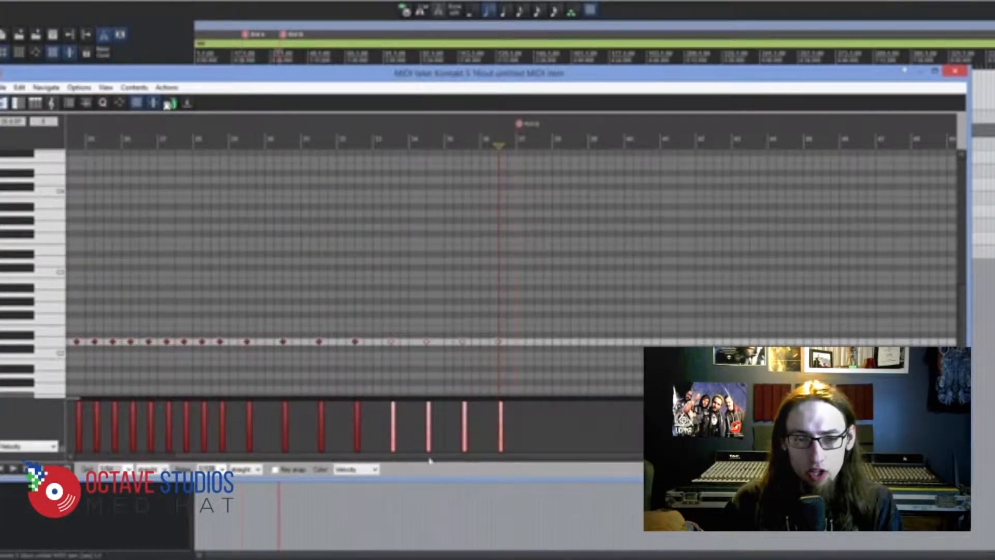
Deselect the notes and play back the drum part from measure 21.
scroll(455, 459, "left", 5)
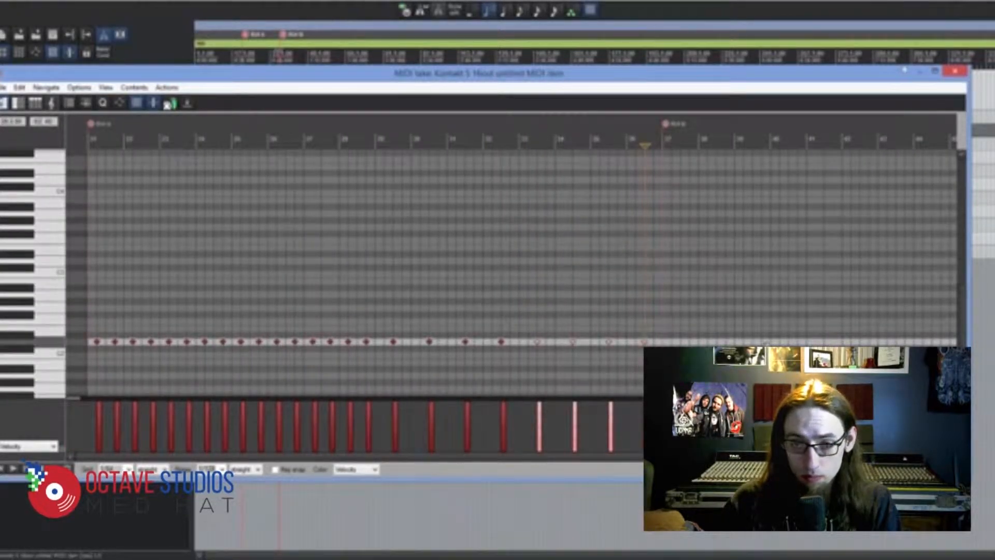
left_click(93, 356)
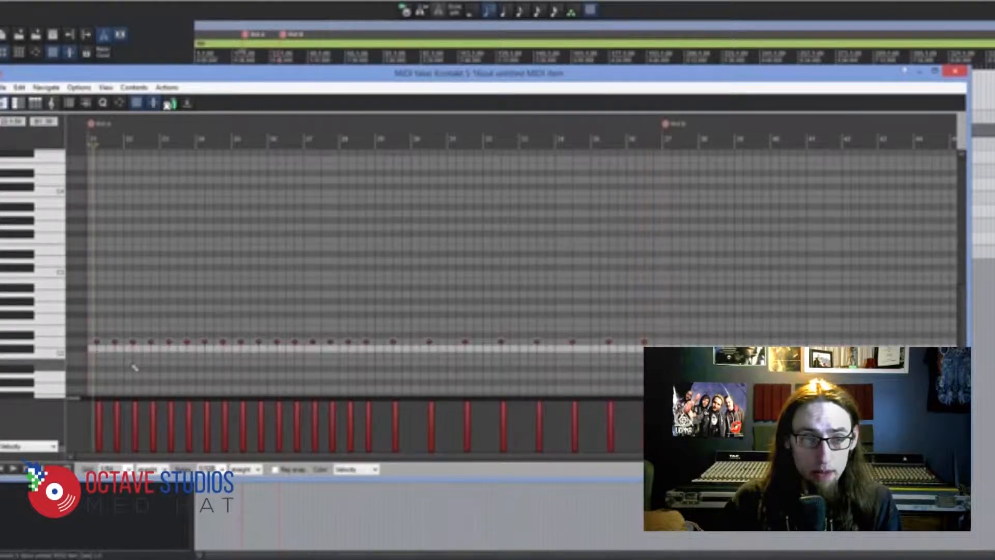
scroll(143, 363, "up", 6)
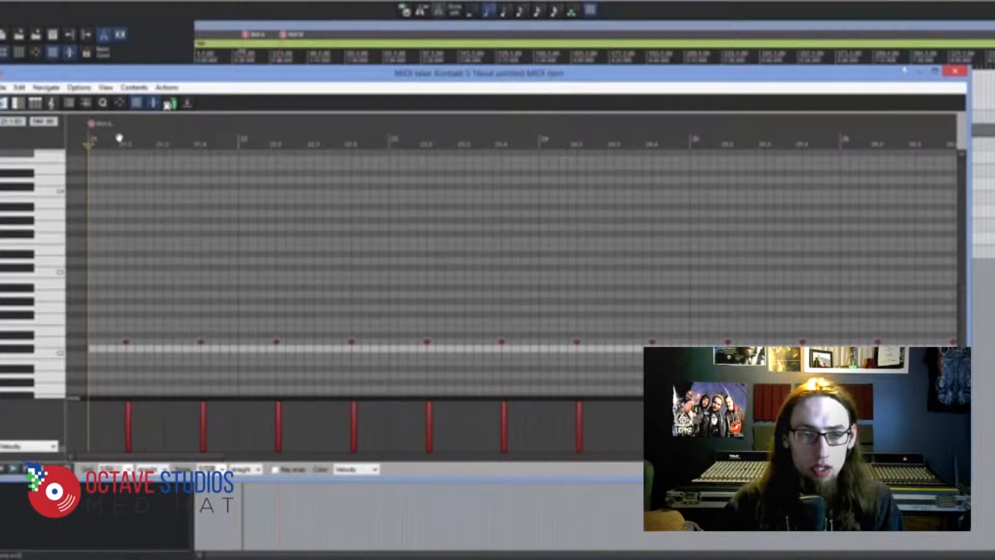
key("space")
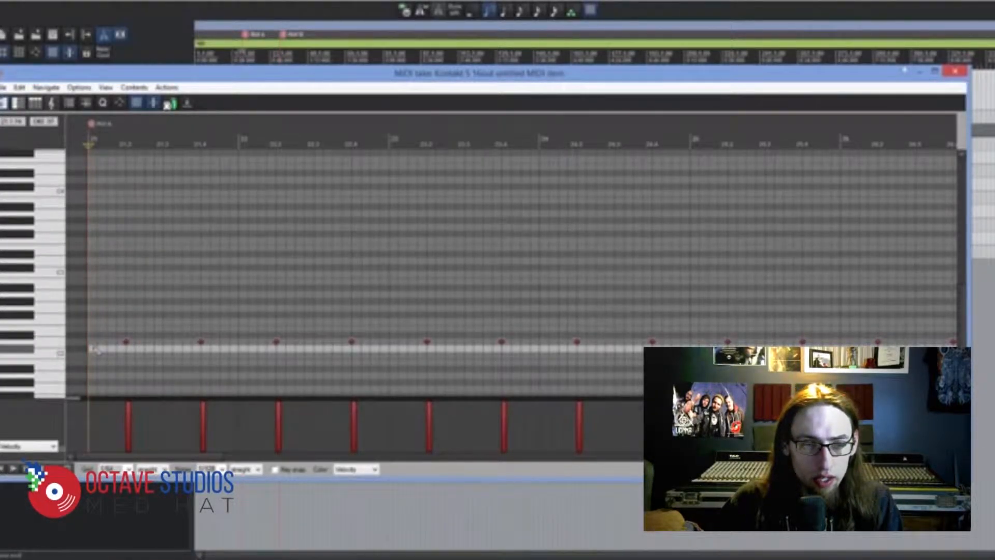
Add C2 notes at the start of measure 21, just before beat 21.2 and halfway between beats 21.2 and 21.3, checking by playback.
left_click(94, 358)
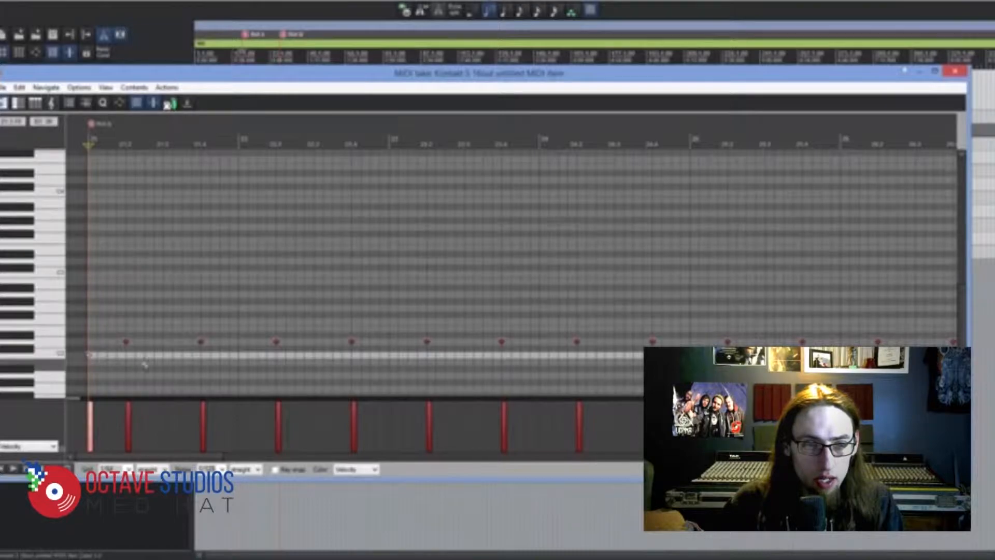
left_click(109, 356)
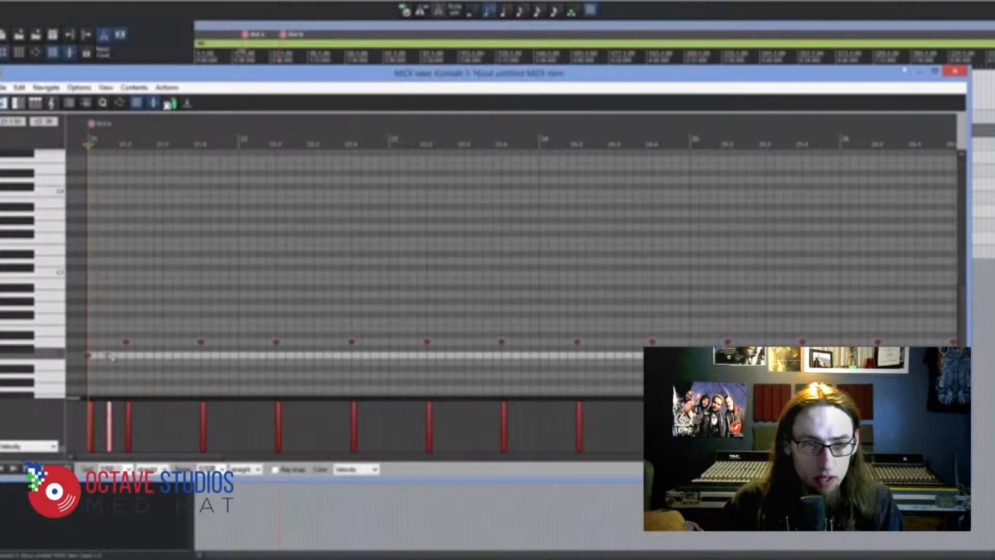
left_click_drag(111, 357, 118, 357)
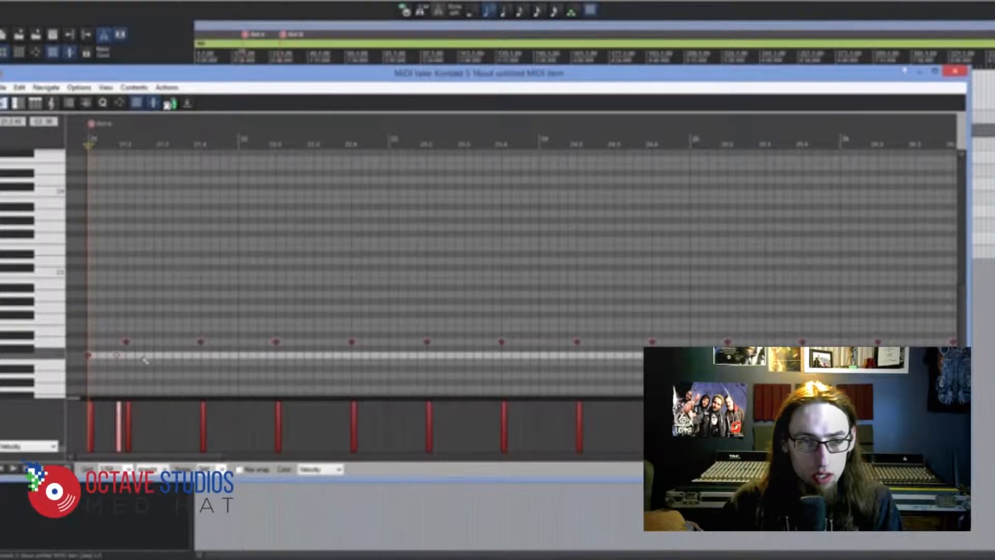
key("space")
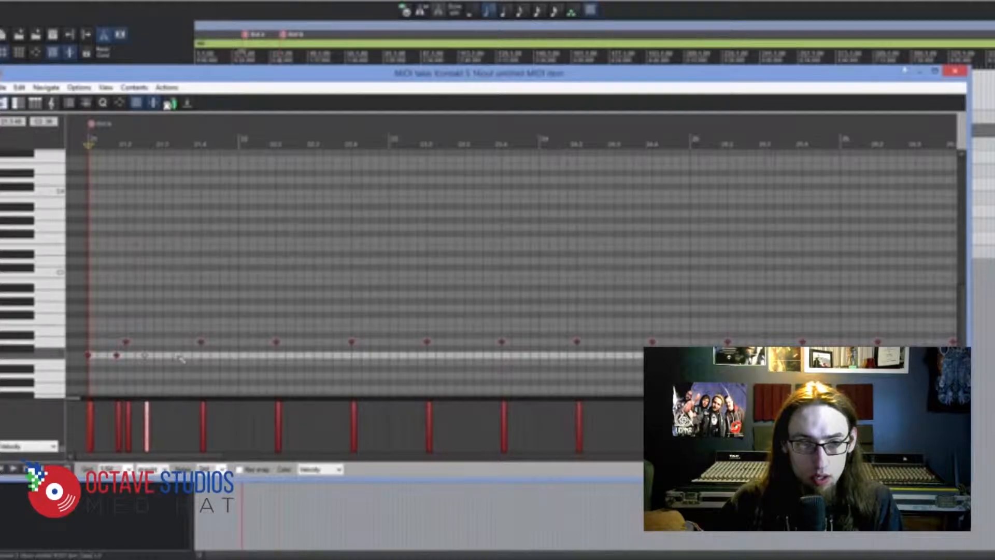
Add C2 notes halfway between beats 21.3 and 21.4 and just before beat 21.4, checking their timing by playback.
left_click(171, 355)
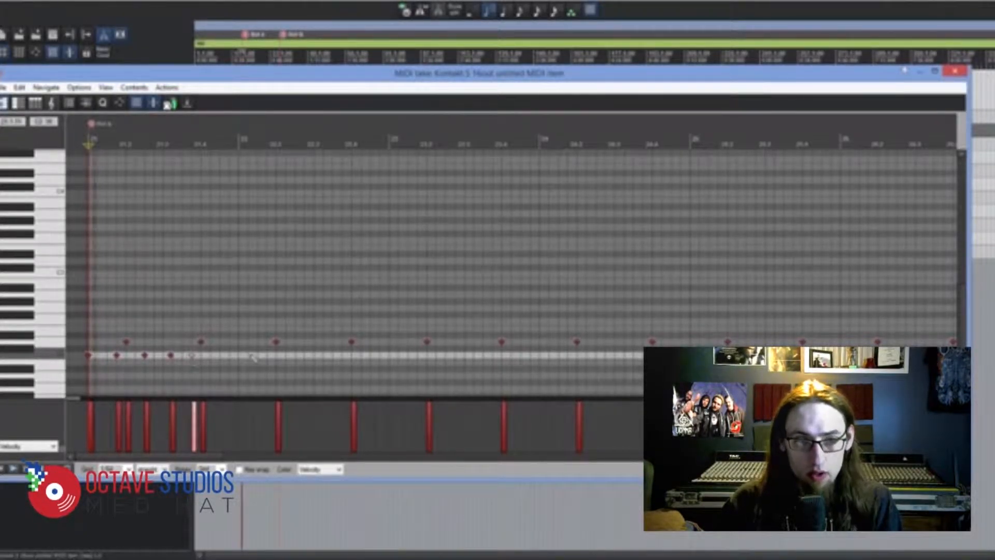
left_click(172, 356)
left_click_drag(174, 357, 176, 358)
key("space")
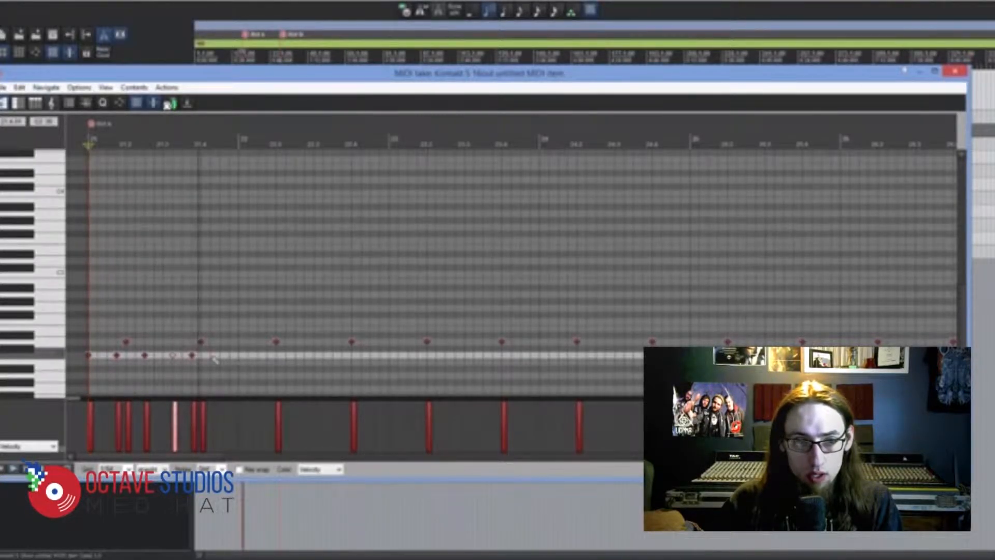
left_click_drag(175, 360, 188, 359)
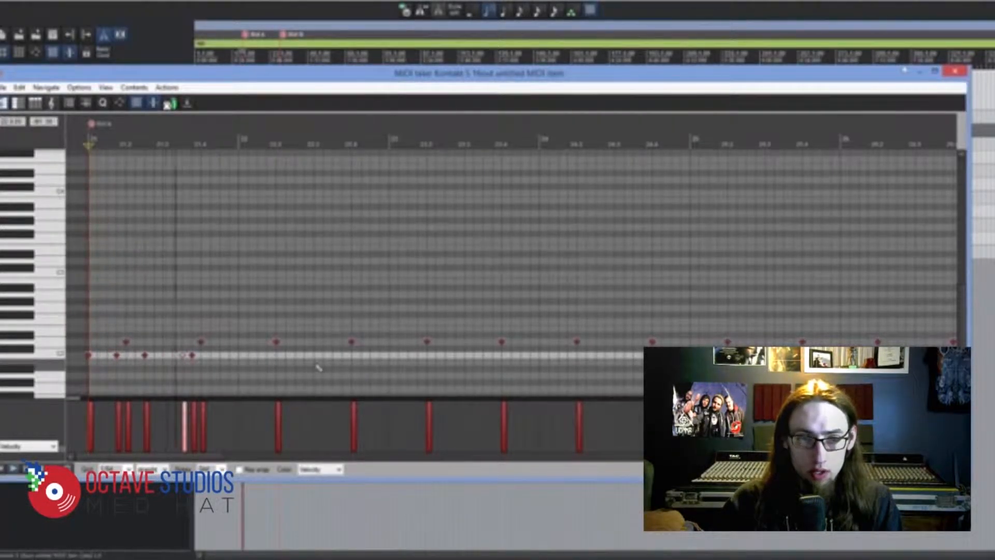
Continue the C2 pattern with notes half a beat after 21.4, 22.1, 22.2 and 22.3 and on 22.3, and play it back.
left_click(218, 356)
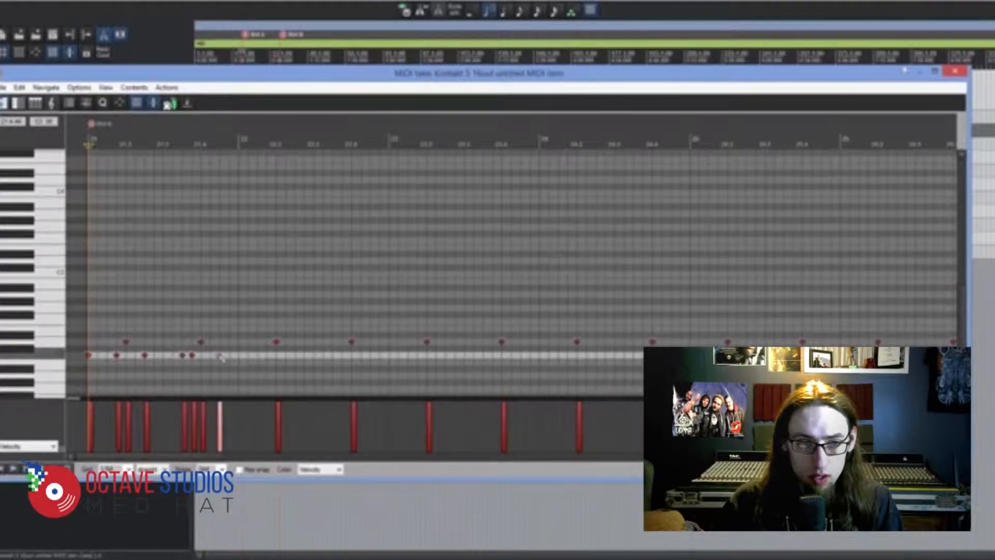
left_click(258, 356)
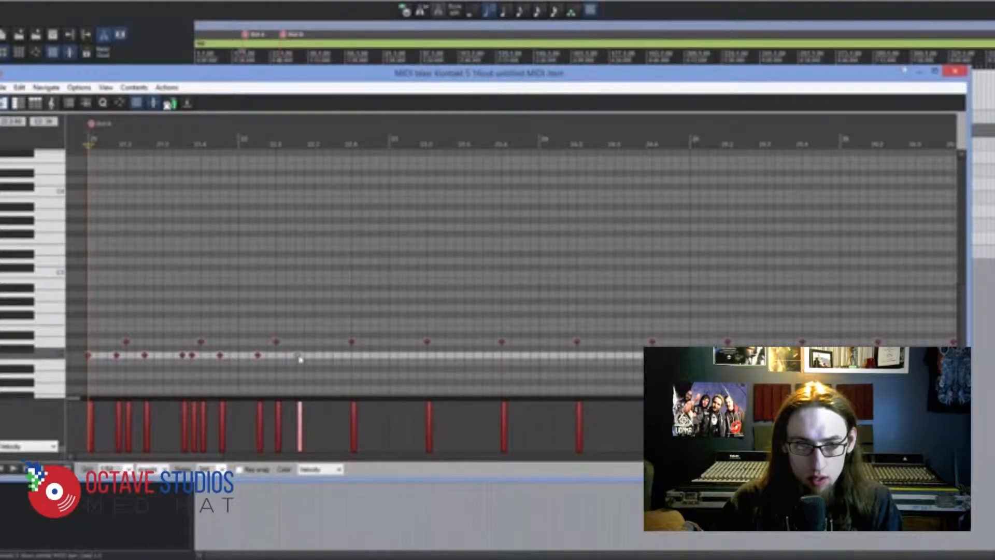
left_click_drag(299, 359, 297, 360)
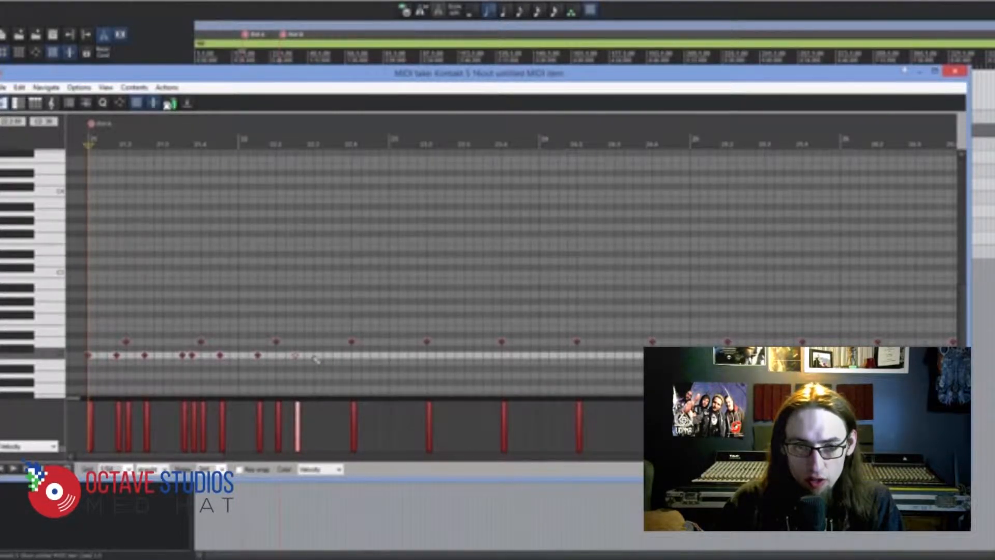
left_click(331, 356)
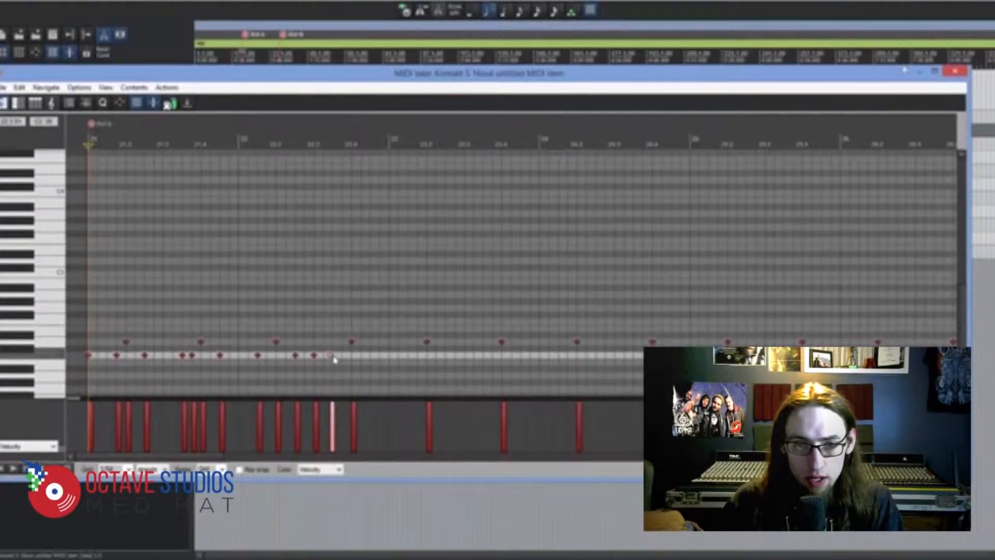
left_click_drag(335, 358, 338, 358)
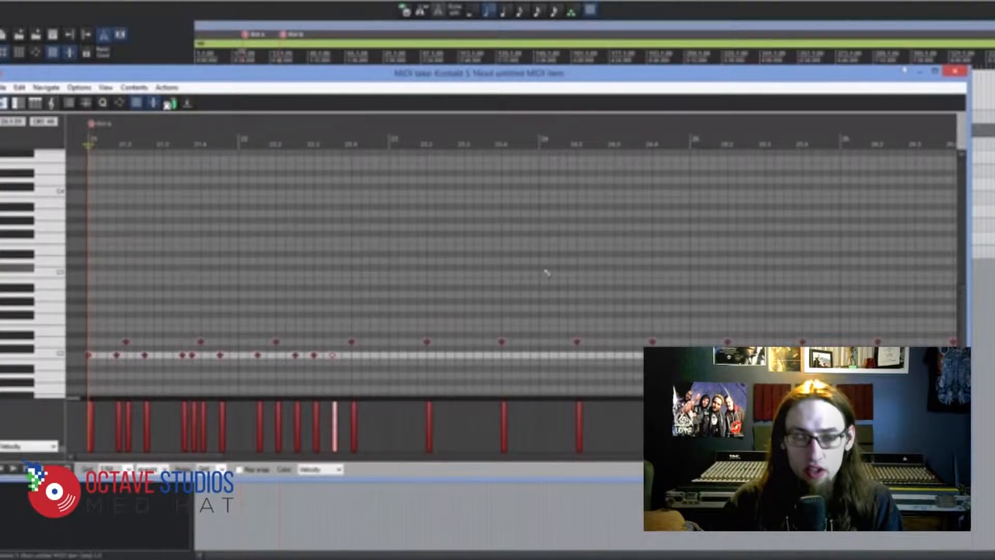
key("space")
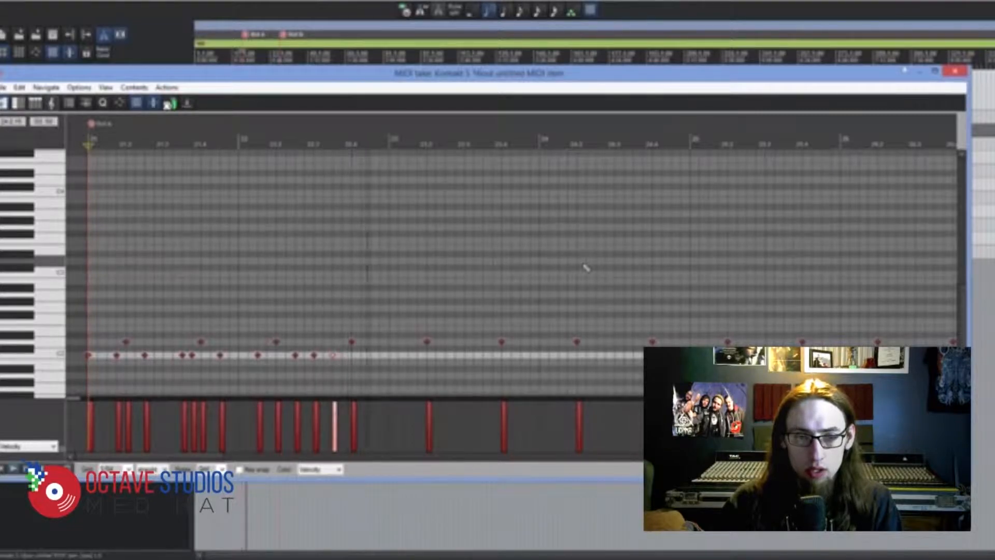
Copy the C2 notes of measures 21 and 22, and paste them at measures 23, 25 and 27.
left_click_drag(97, 371, 76, 353)
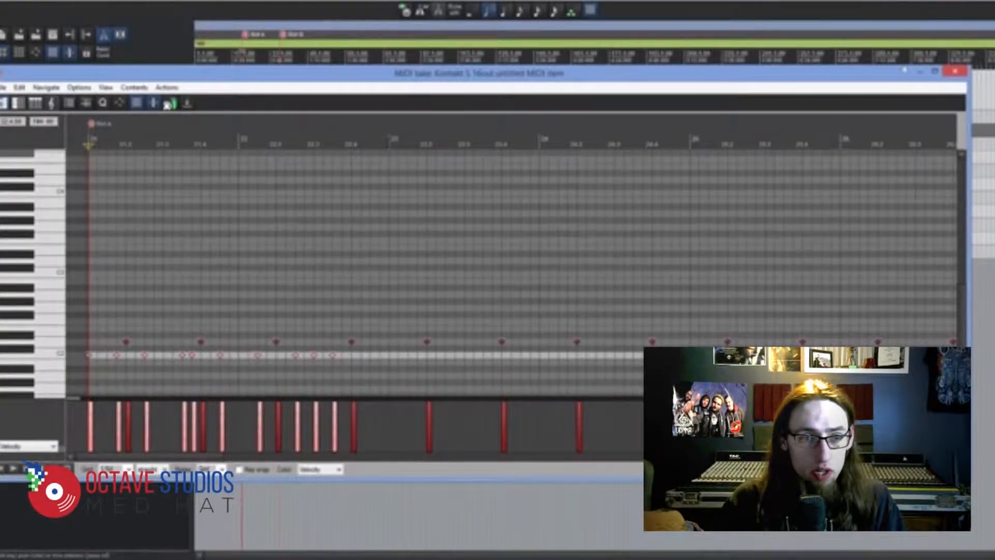
left_click(392, 141)
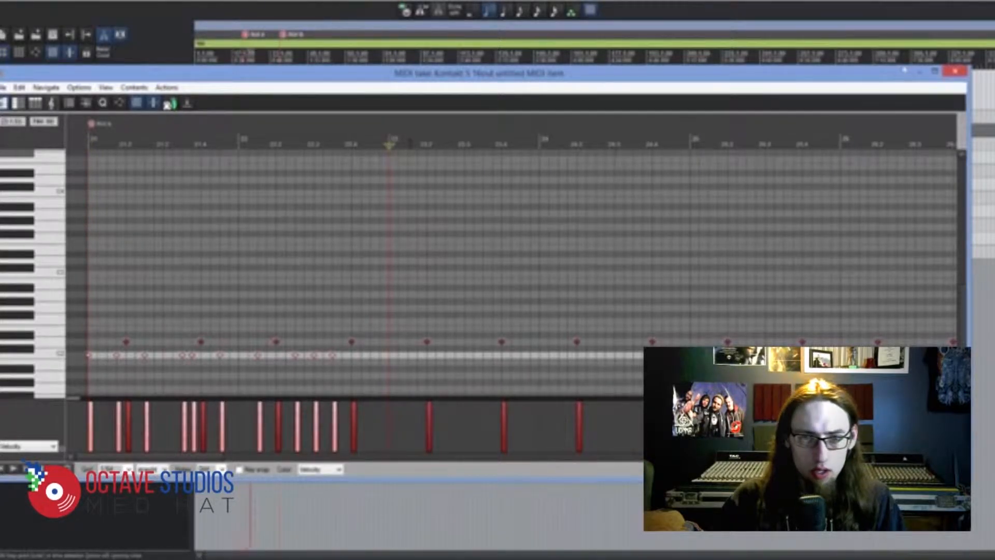
key("ctrl+v")
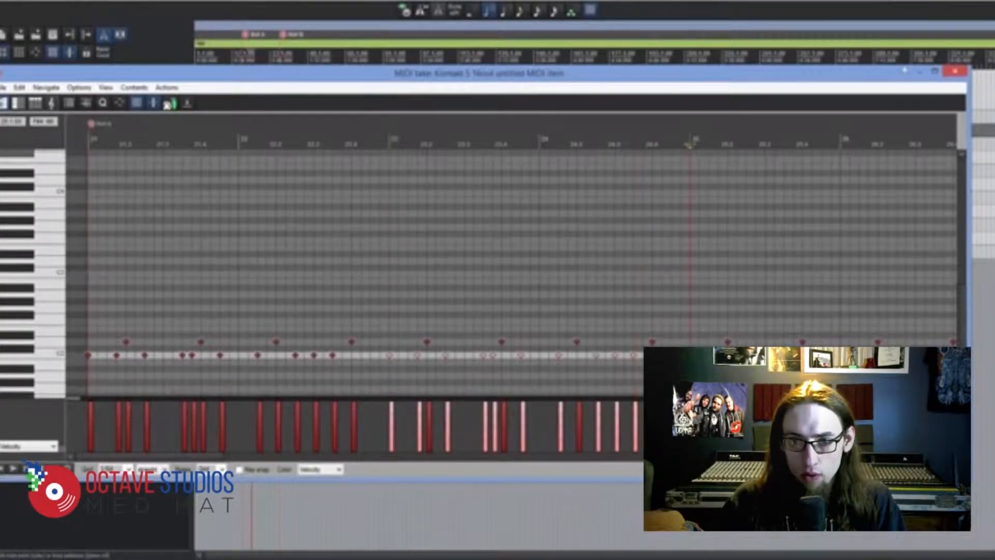
scroll(833, 206, "down", 3)
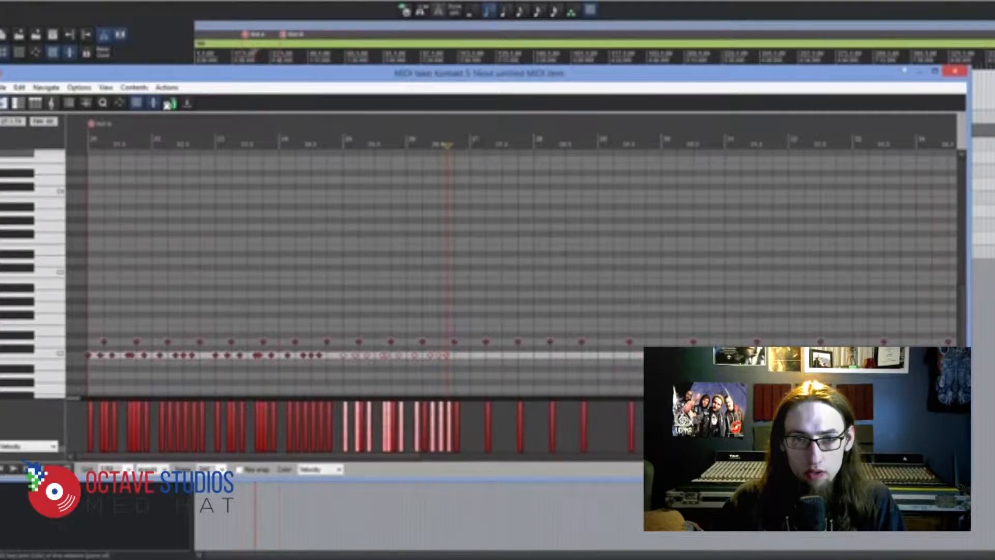
scroll(534, 158, "up", 3)
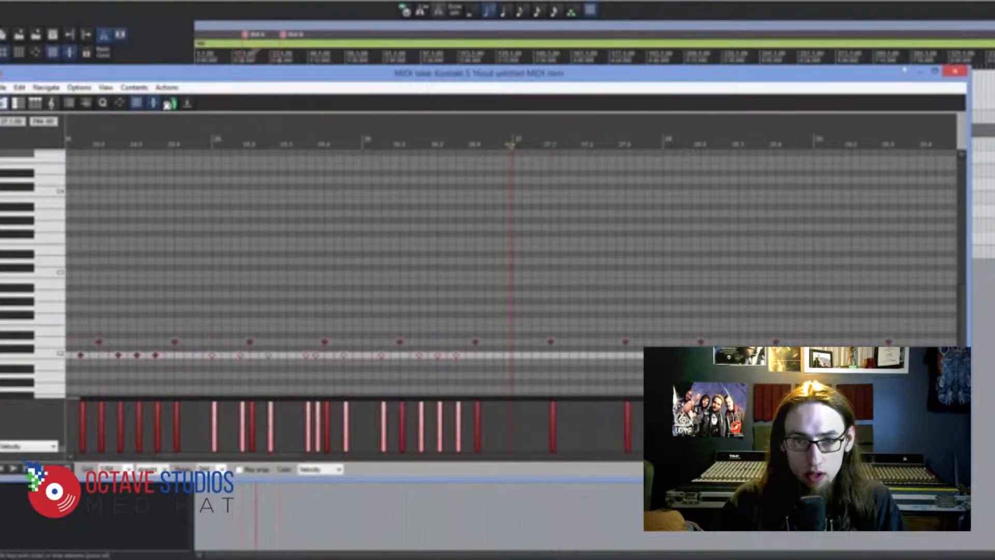
scroll(588, 171, "up", 3)
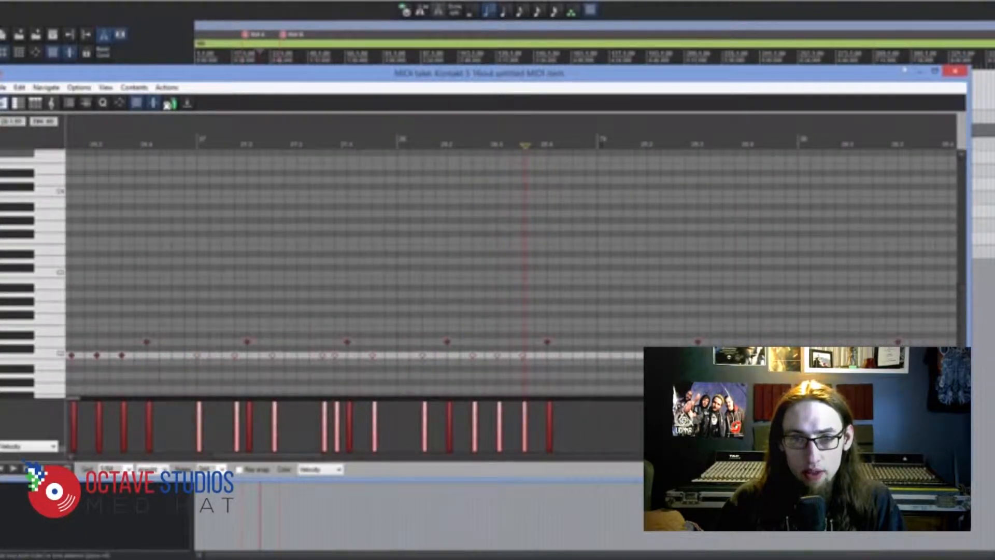
scroll(651, 185, "down", 4)
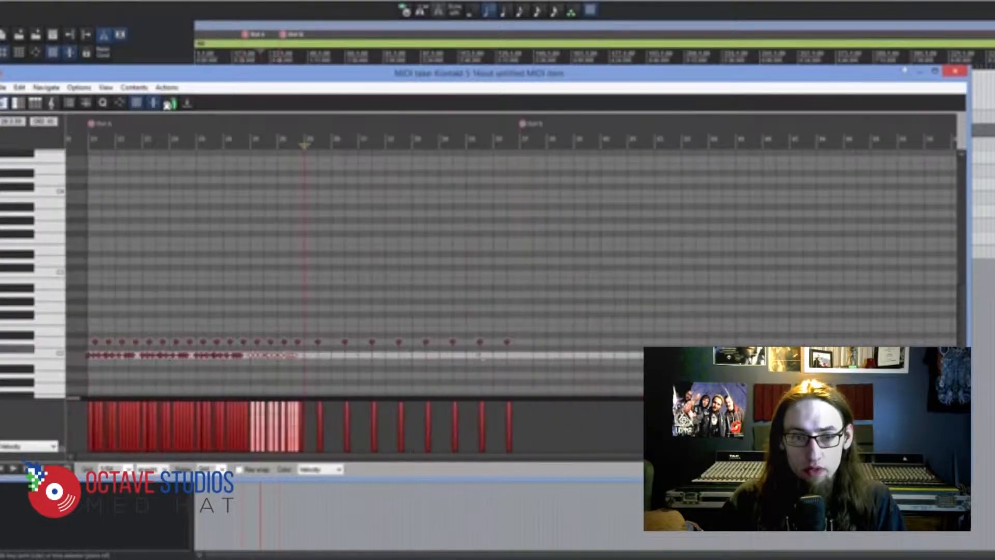
Copy the C2 notes of measures 21 to 28 and paste them from measure 29 to fill the section up to Riff B.
left_click_drag(395, 368, 67, 353)
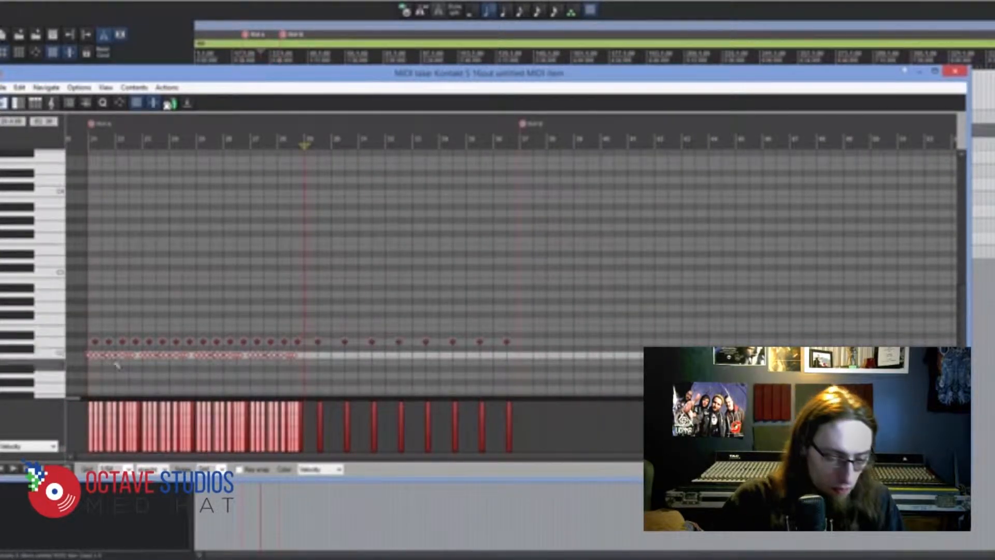
scroll(496, 222, "up", 6)
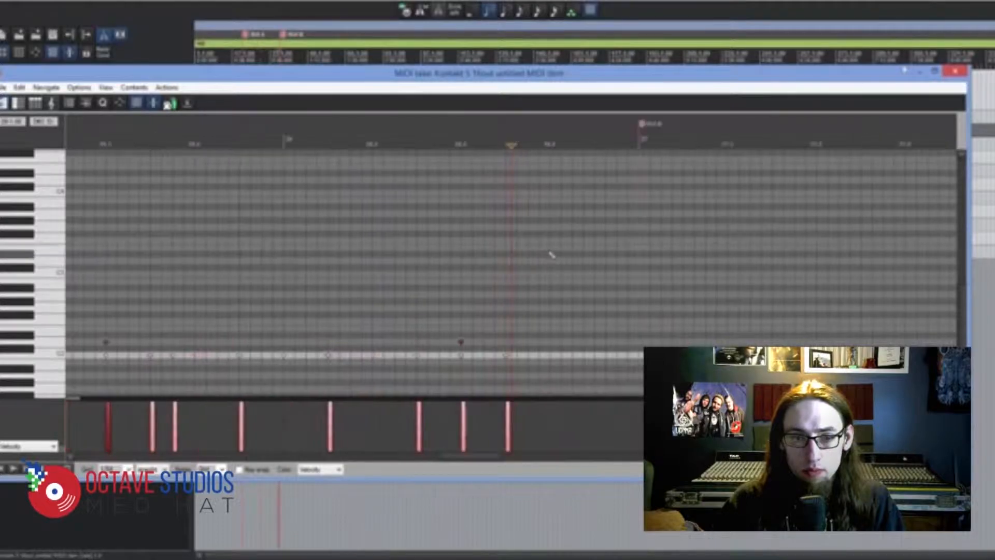
scroll(569, 274, "down", 3)
scroll(582, 362, "up", 7)
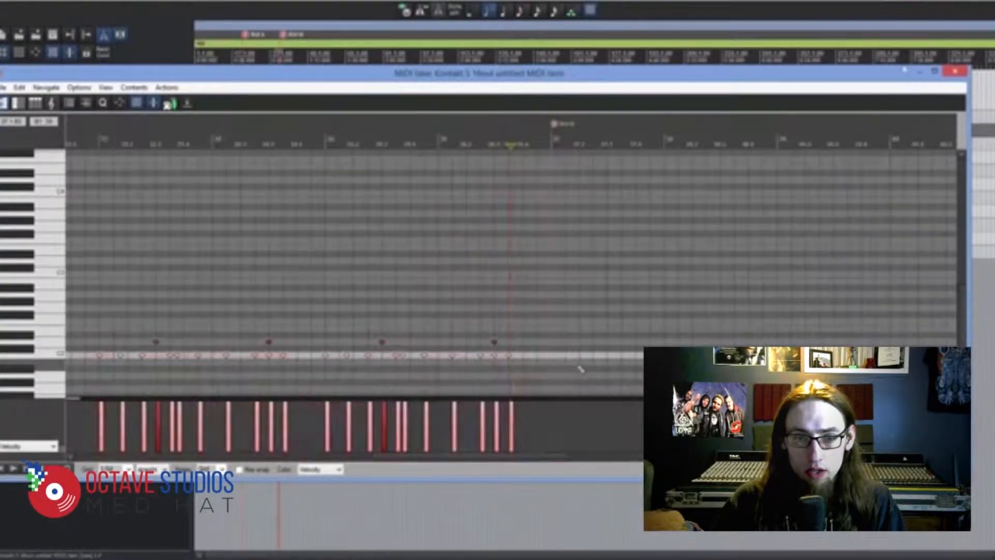
scroll(570, 360, "up", 2)
scroll(547, 361, "down", 3)
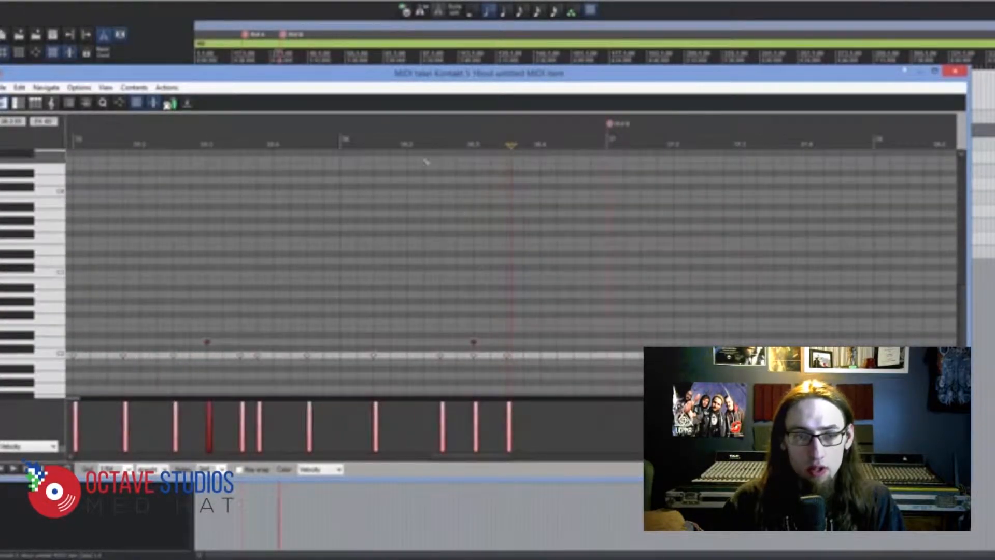
Play back the pasted C2 notes from measure 29 up to the Riff B marker, and deselect them.
left_click(252, 139)
scroll(428, 200, "down", 8)
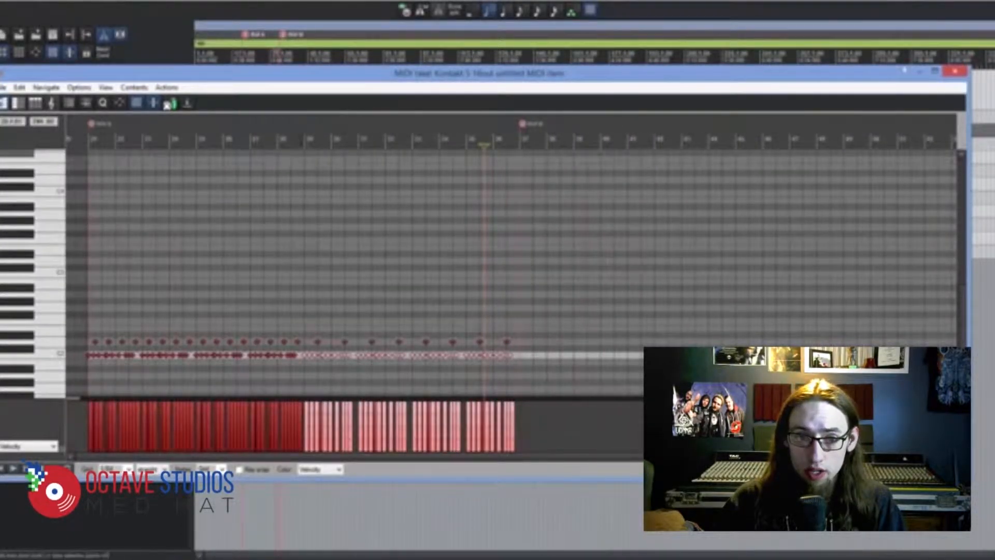
scroll(483, 249, "up", 10)
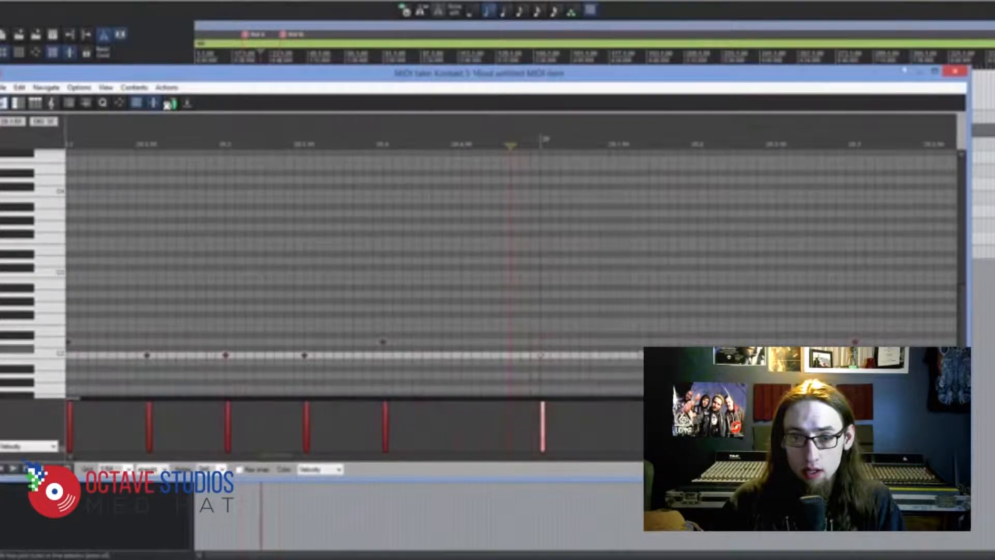
scroll(541, 355, "down", 6)
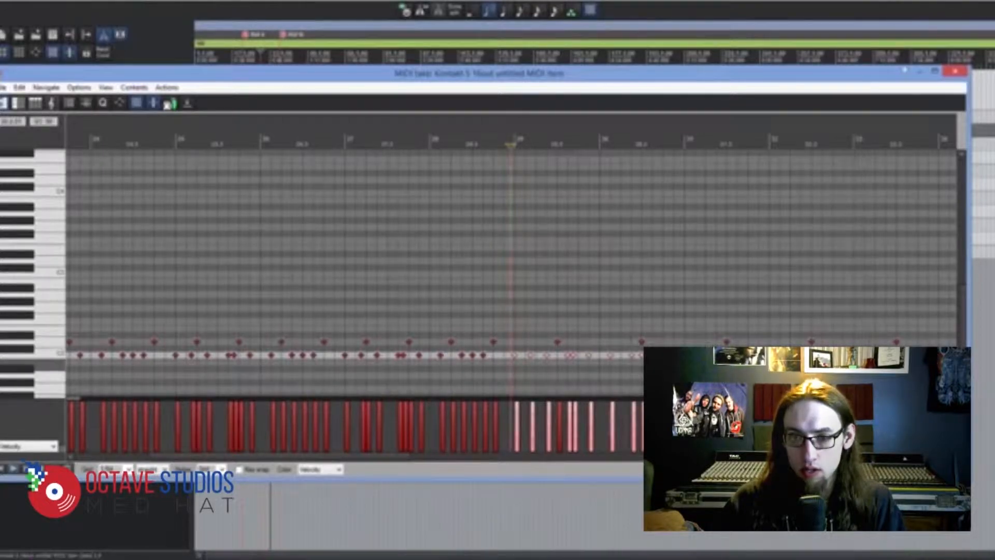
scroll(665, 315, "down", 3)
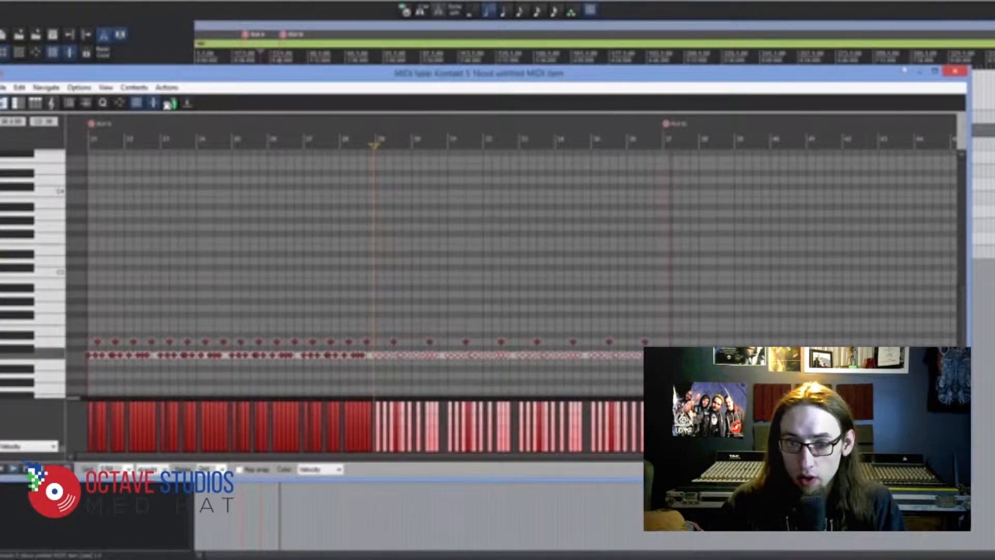
left_click(374, 259)
scroll(375, 259, "up", 9)
scroll(374, 259, "down", 8)
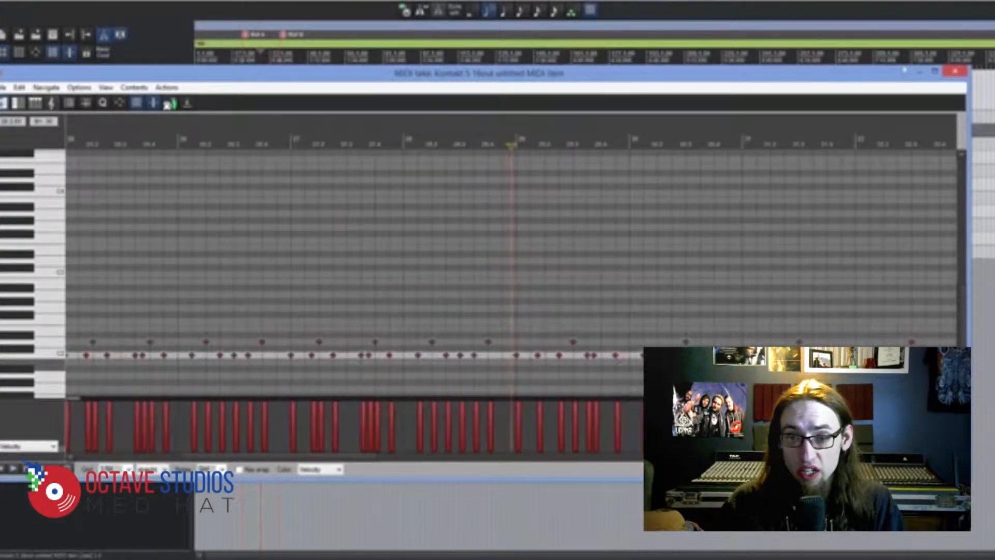
Add one more C2 note at the end of measure 36 and move it onto beat 36.4.
scroll(596, 325, "down", 2)
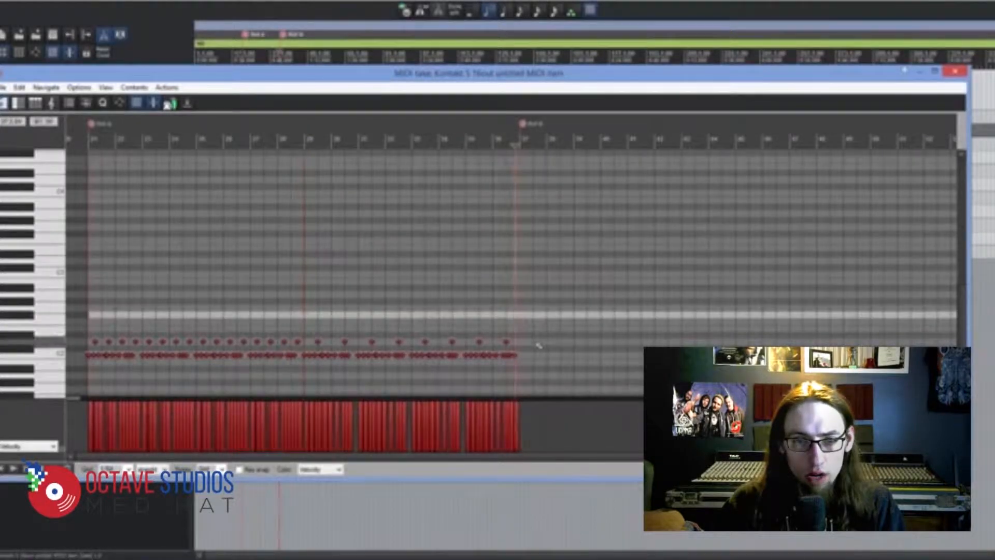
scroll(520, 318, "up", 6)
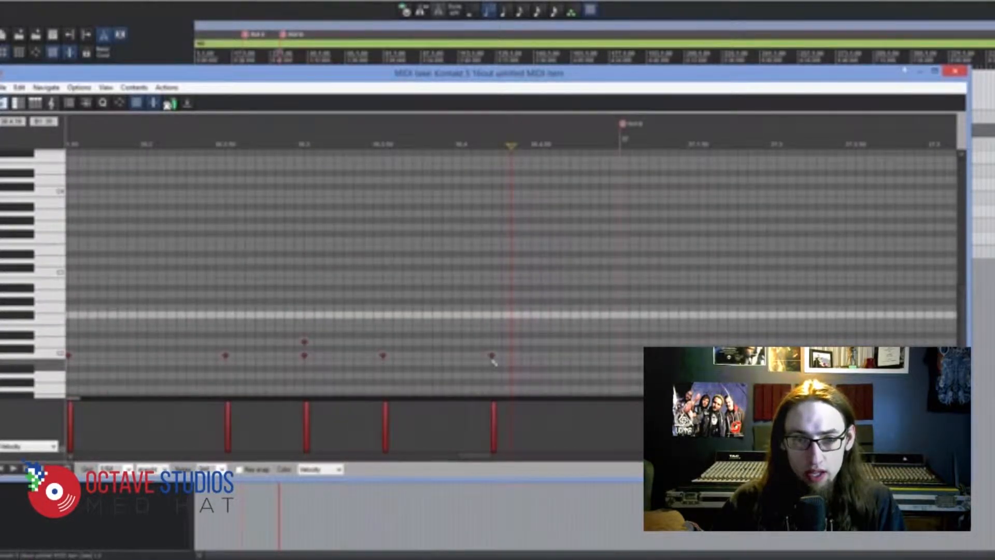
left_click_drag(492, 357, 462, 357)
scroll(465, 279, "down", 3)
scroll(464, 265, "down", 2)
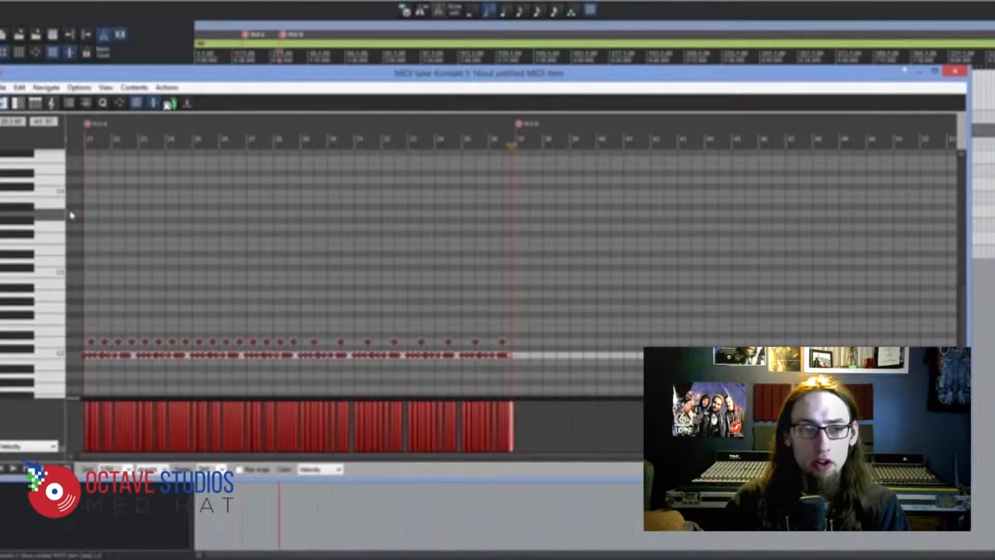
Add a C4 note at the start of measure 21 and a D4 note at the start of measure 23.
left_click(58, 187)
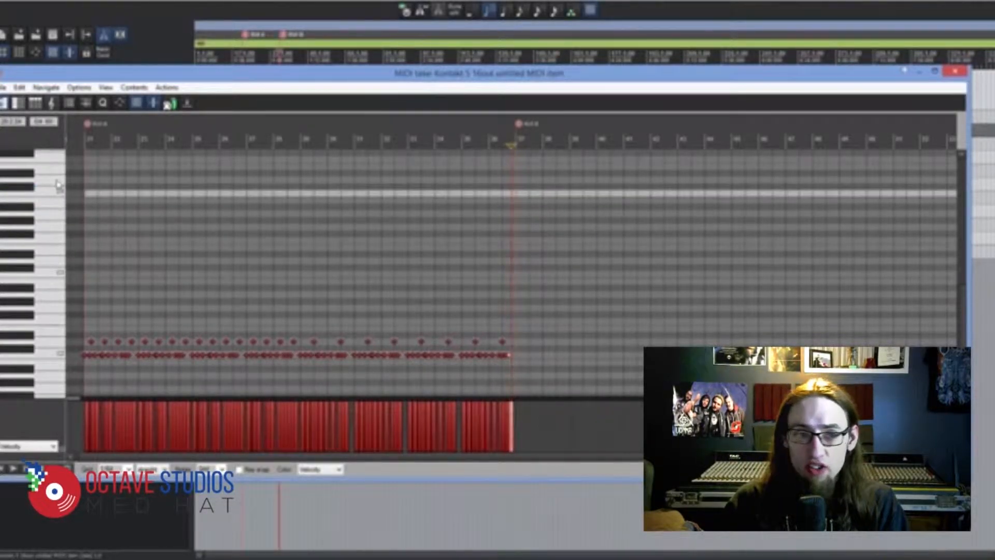
left_click(91, 196)
scroll(92, 197, "up", 3)
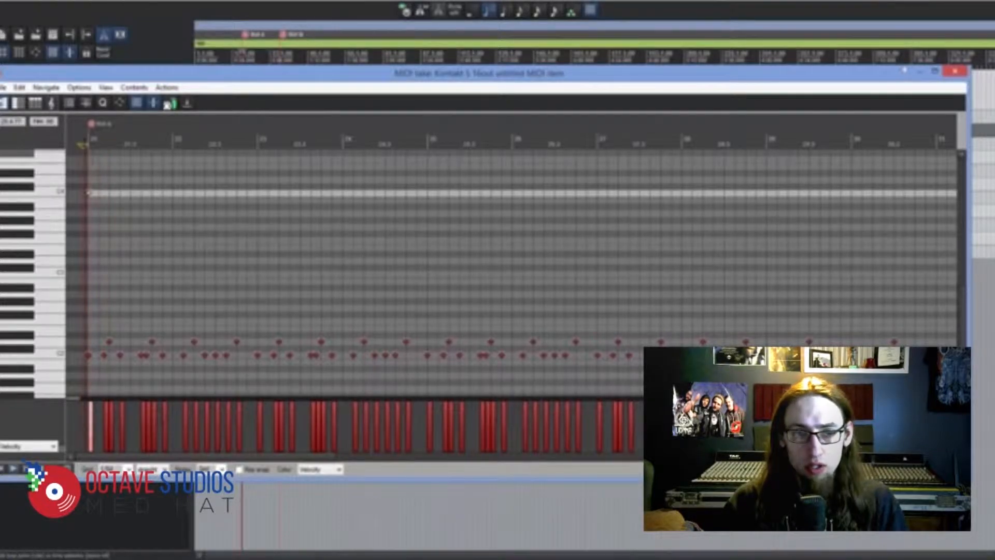
left_click(262, 180)
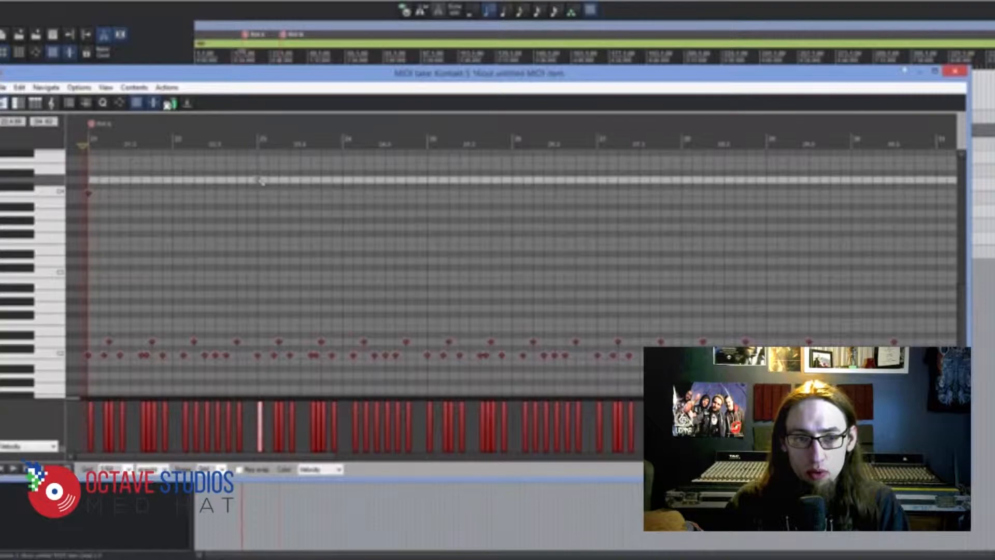
Add C4 notes on beats 2, 3 and 4 of measure 21 and align them exactly with the beats.
left_click(130, 193)
left_click(114, 134)
scroll(114, 134, "up", 3)
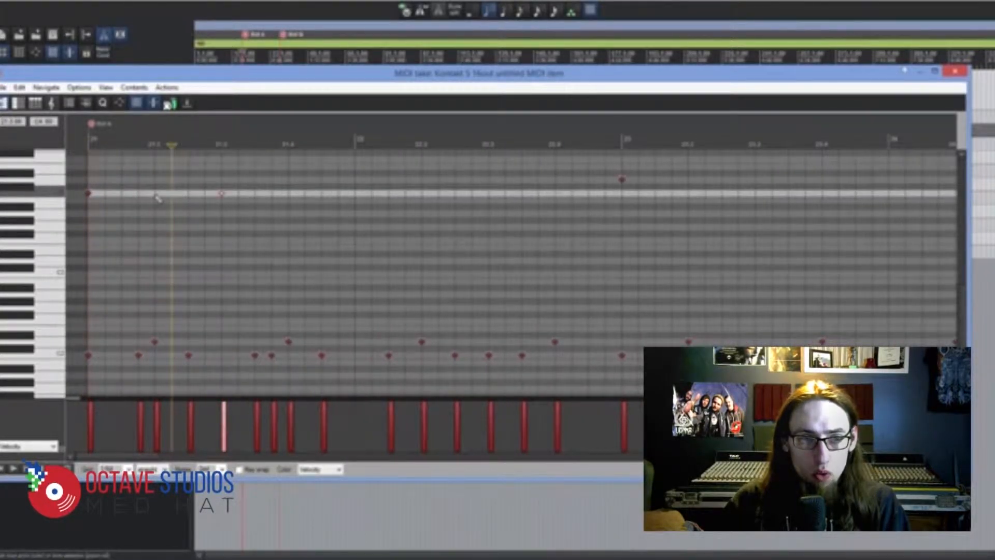
left_click(290, 193)
left_click_drag(333, 183, 198, 208)
left_click_drag(294, 197, 290, 196)
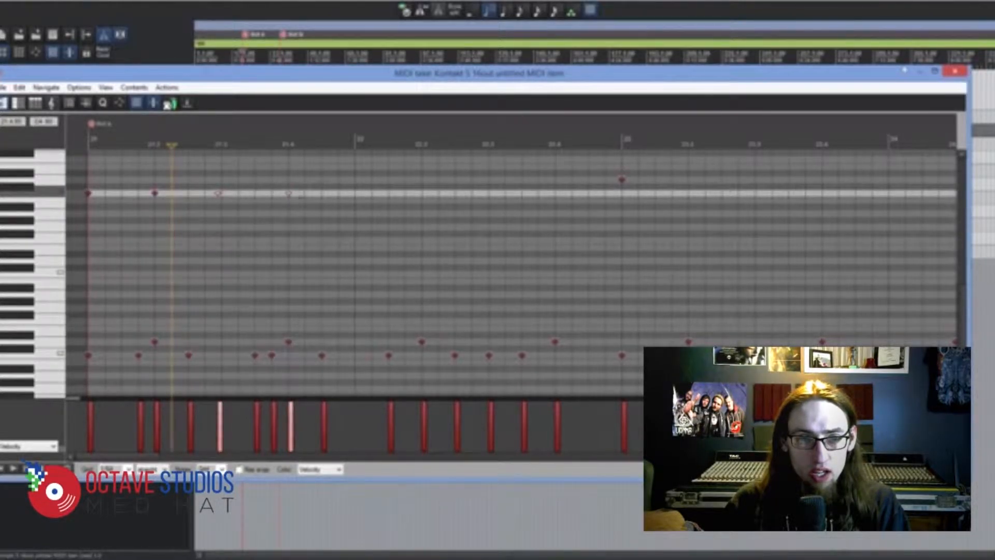
left_click(217, 196)
left_click_drag(219, 197, 222, 198)
Copy the four C4 notes of measure 21 and paste them at the start of measure 22.
left_click_drag(364, 172, 92, 216)
key("ctrl+c")
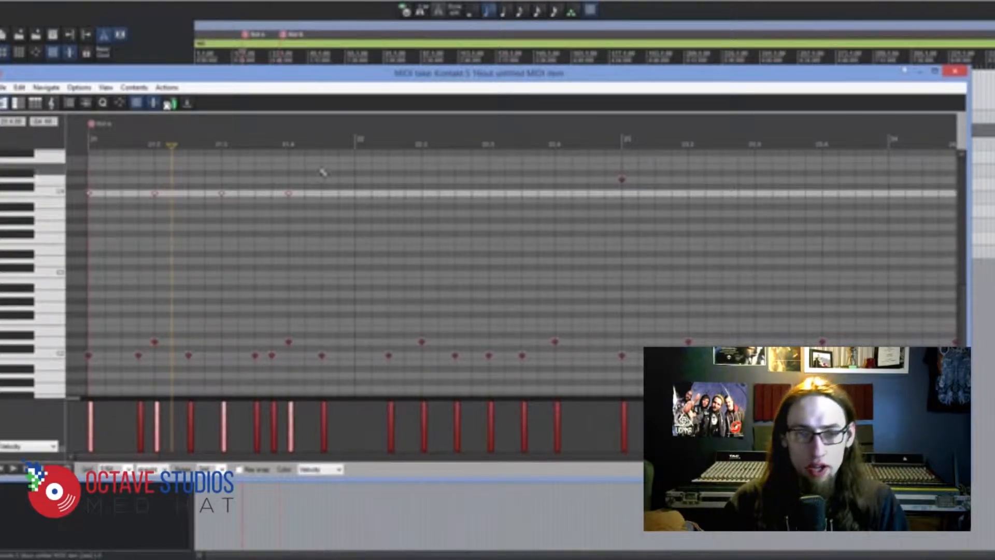
left_click(356, 141)
key("ctrl+v")
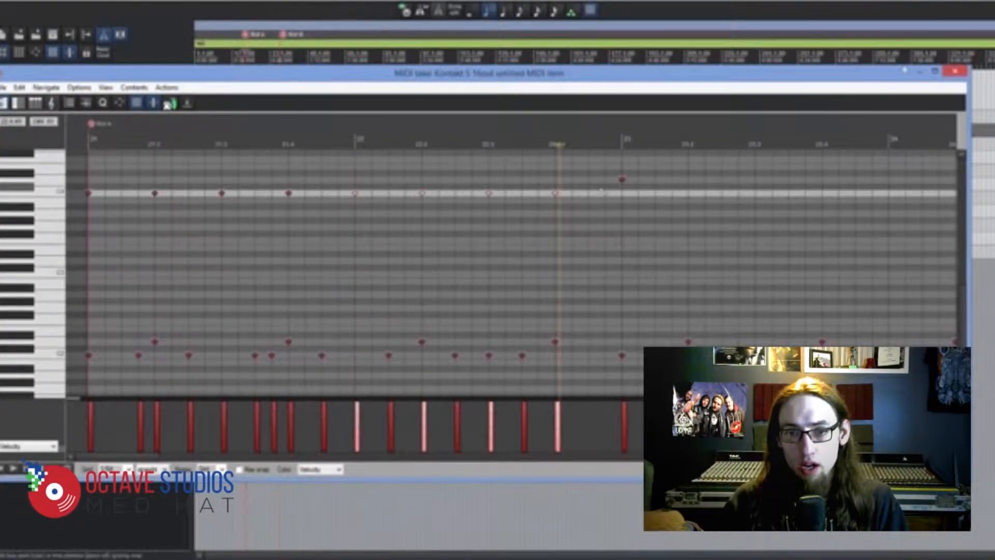
Copy the C4 and D4 notes from beat 21.2 to the start of measure 23 and paste them from beat 23.2.
left_click_drag(591, 185, 86, 214)
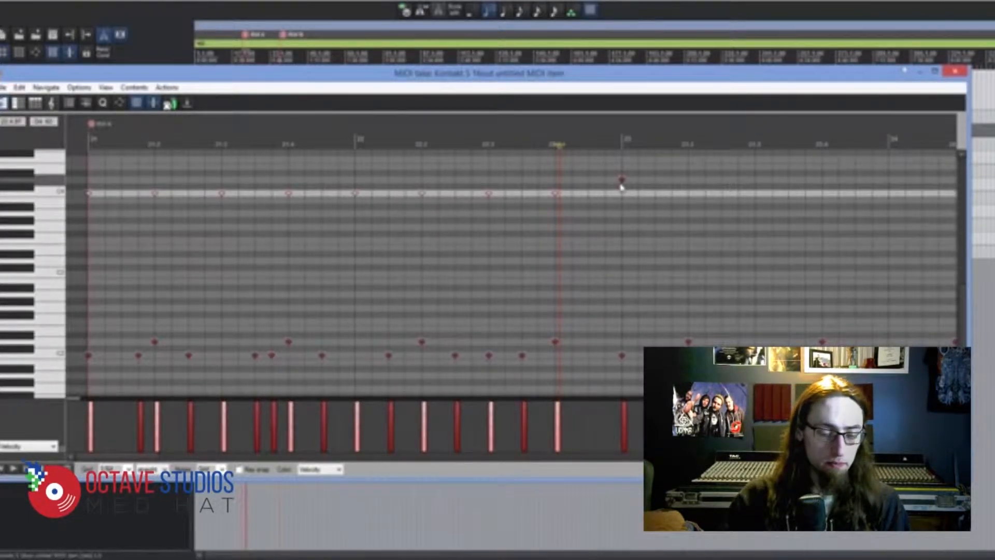
left_click_drag(688, 165, 83, 236)
left_click_drag(649, 162, 81, 238)
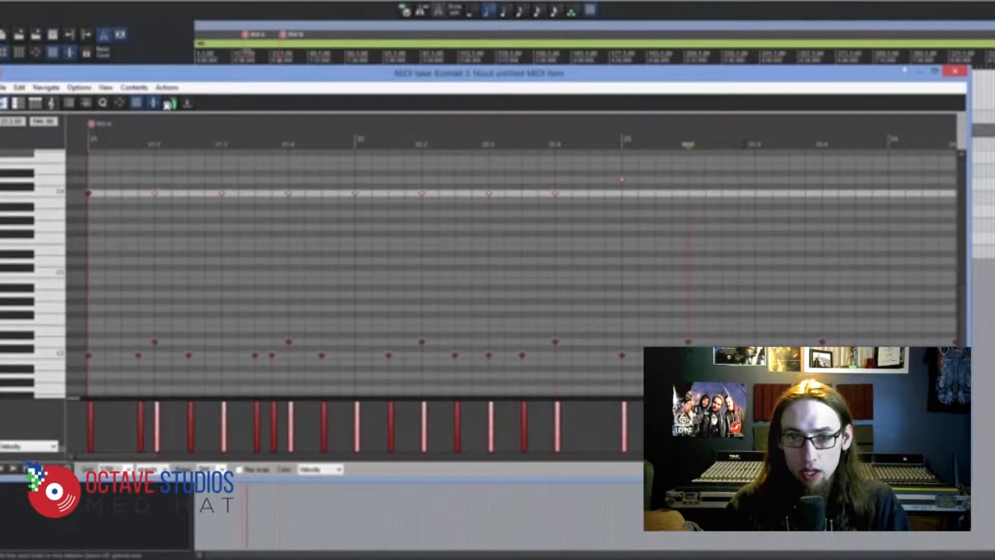
scroll(688, 145, "down", 8)
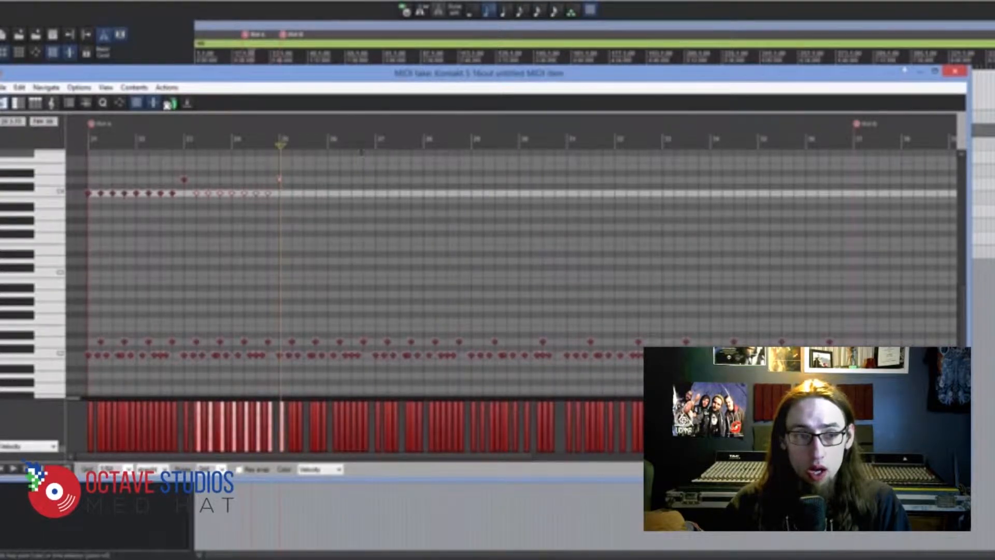
Paste the same two-measure group of C4 and D4 notes again from beat 25.2 up to measure 27.
right_click(134, 222)
left_click_drag(329, 172, 88, 224)
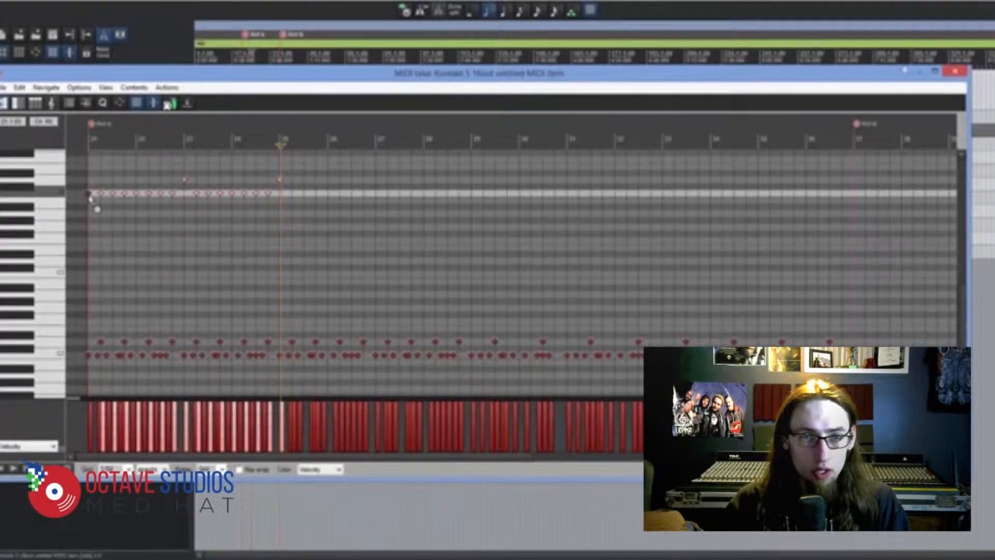
scroll(438, 205, "up", 5)
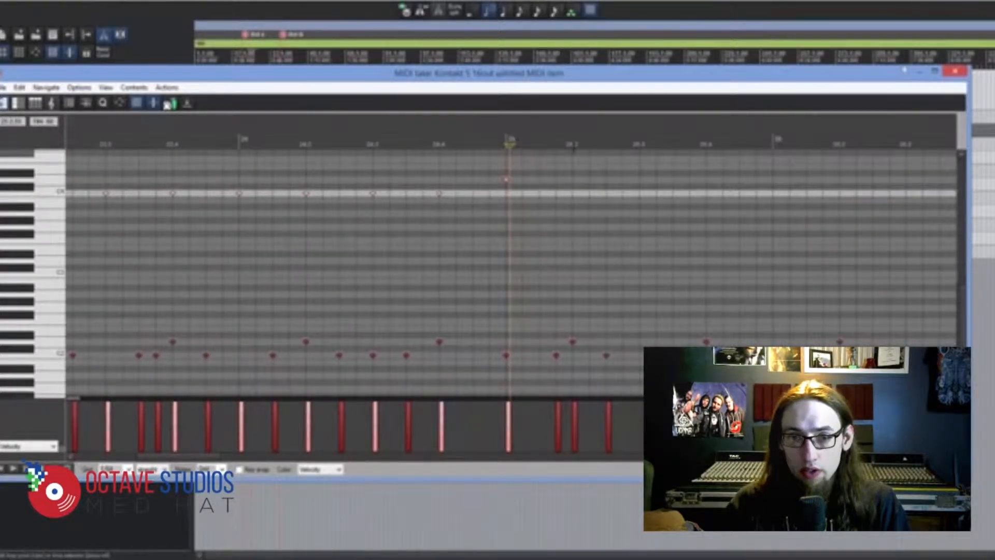
scroll(596, 207, "down", 6)
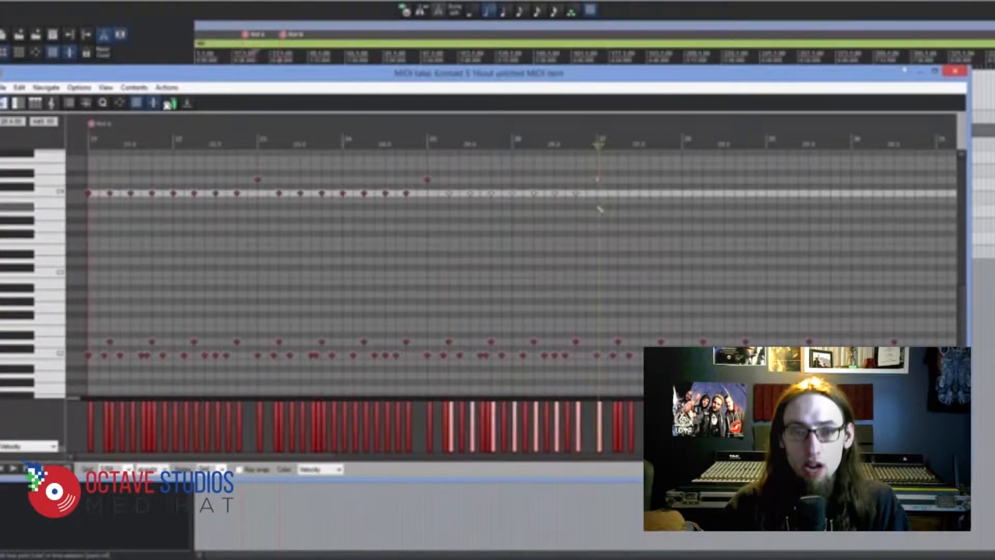
Copy the C4 and D4 notes from beat 21.2 to measure 27 and paste them repeatedly from beat 27.2 past the Riff B marker.
left_click_drag(636, 159, 16, 233)
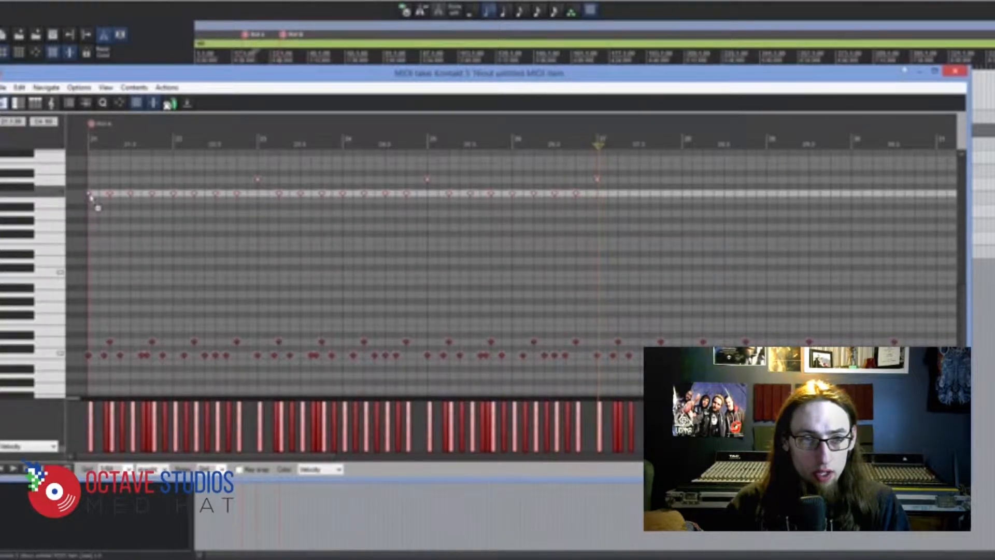
scroll(537, 155, "down", 2)
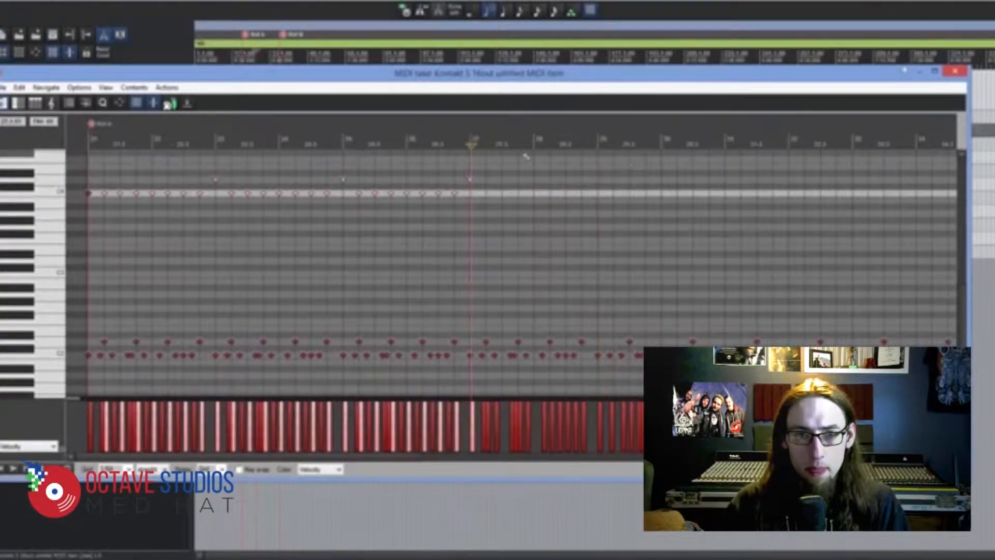
scroll(511, 233, "up", 5)
scroll(584, 204, "down", 5)
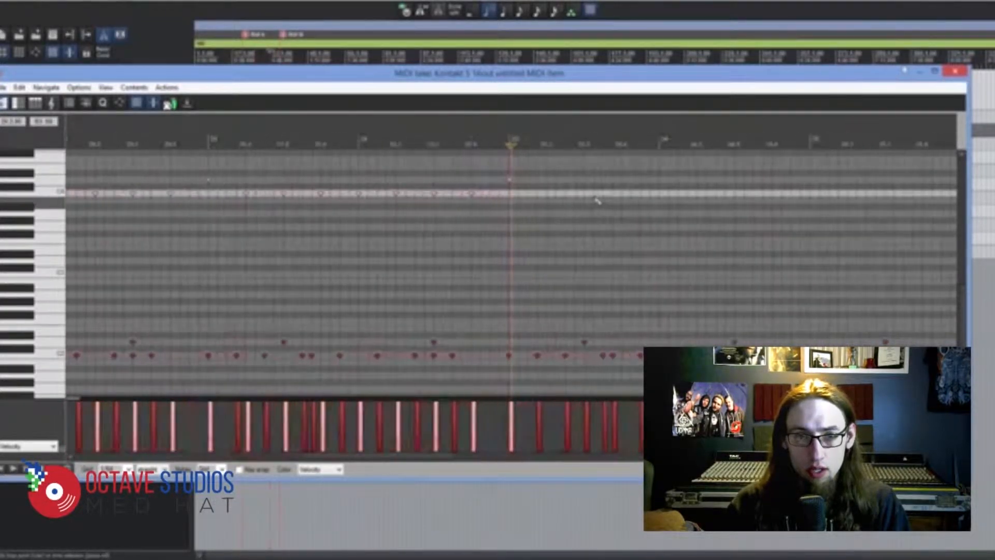
scroll(597, 201, "up", 4)
scroll(706, 224, "down", 5)
Delete the surplus C4 and D4 notes after the Riff B marker and play back the Riff A drum part.
left_click_drag(569, 161, 447, 212)
key("Delete")
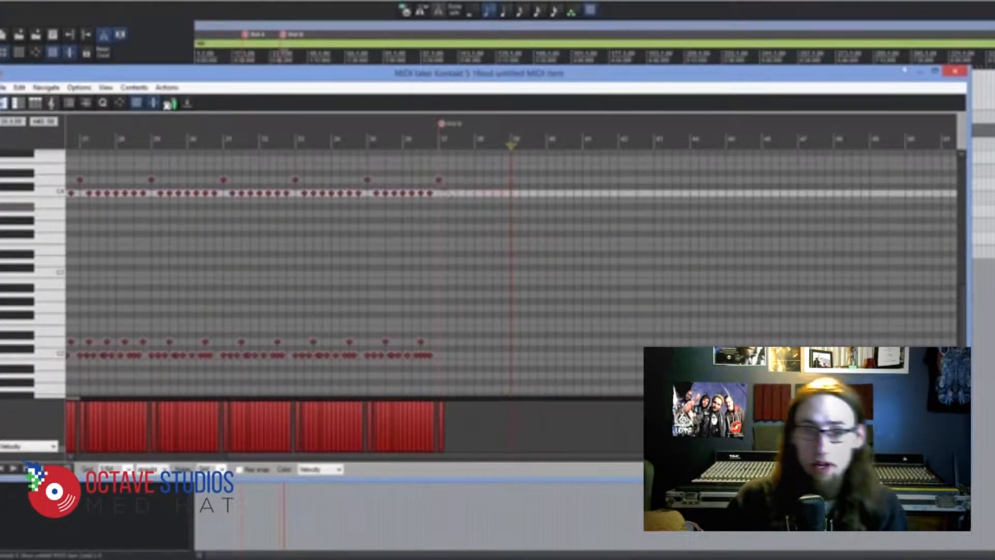
scroll(311, 166, "down", 3)
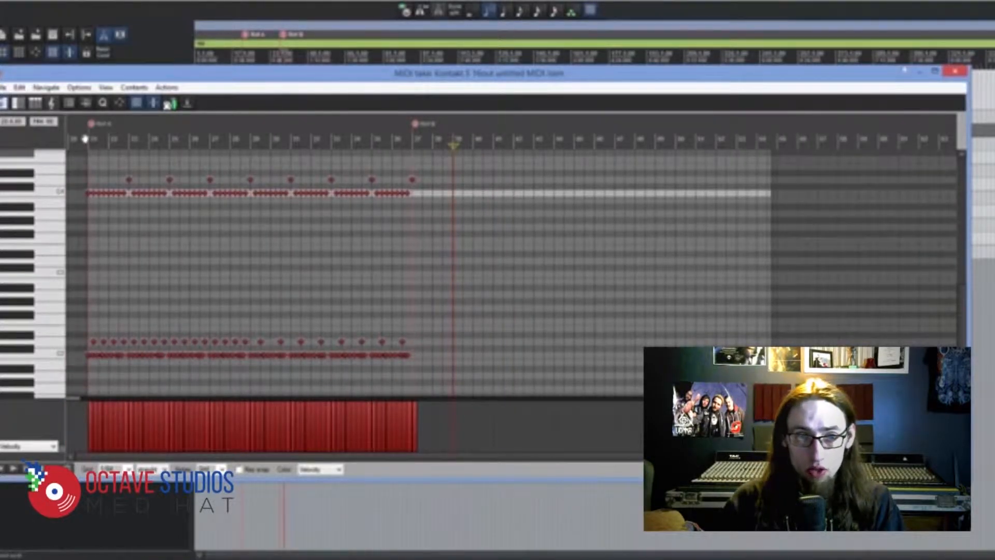
key("space")
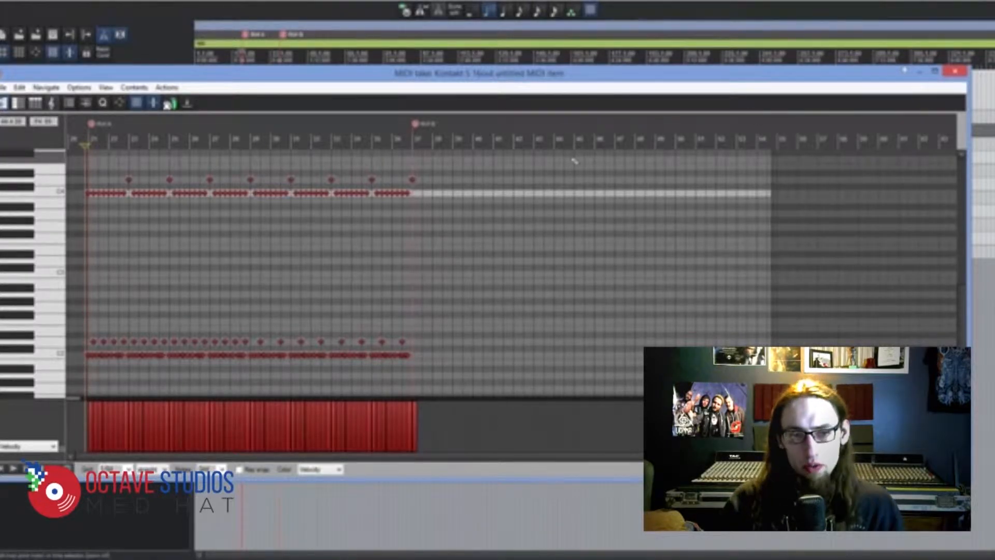
Move the MIDI editor aside to show the tracks and play back the arrangement shortly before the Riff B marker.
left_click(539, 4)
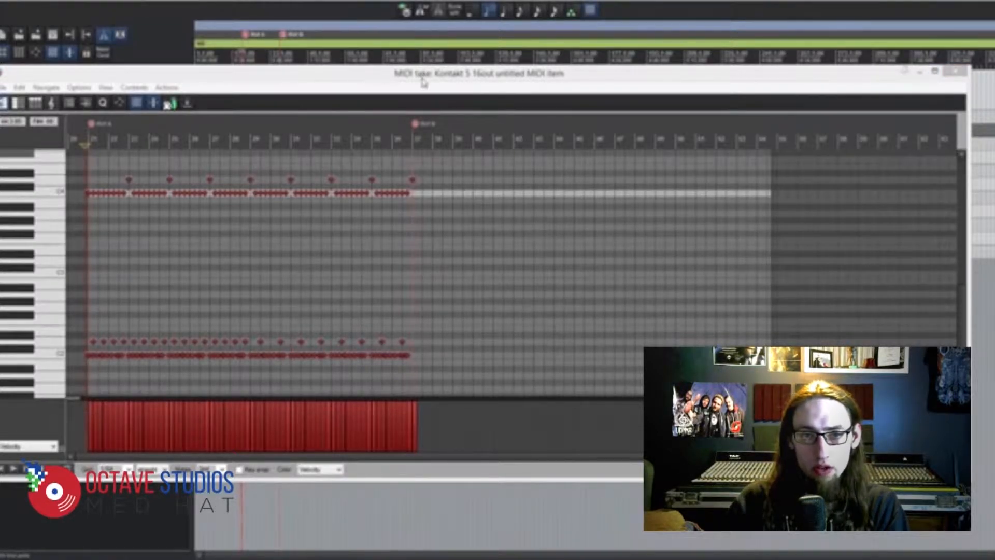
left_click_drag(424, 82, 431, 232)
left_click(275, 73)
scroll(584, 111, "up", 6)
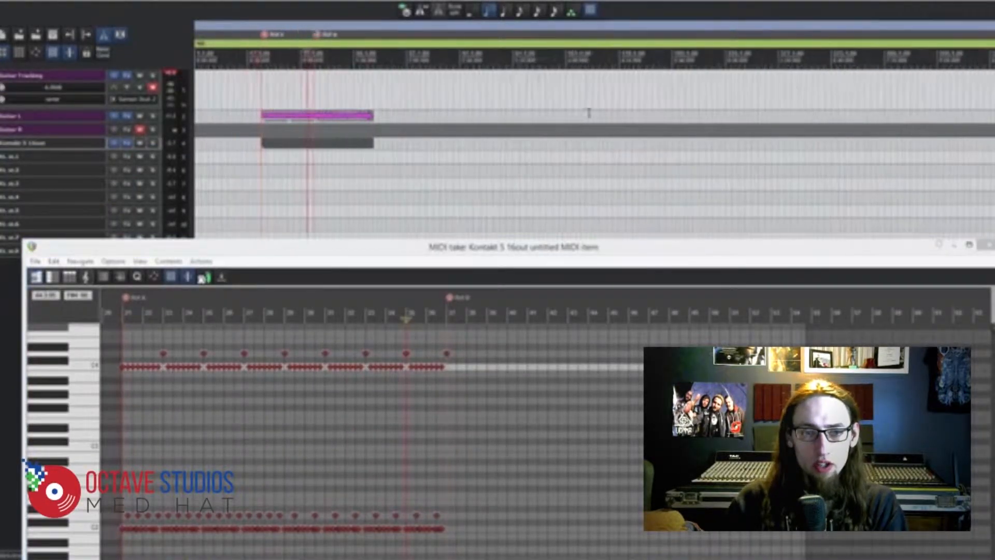
key("space")
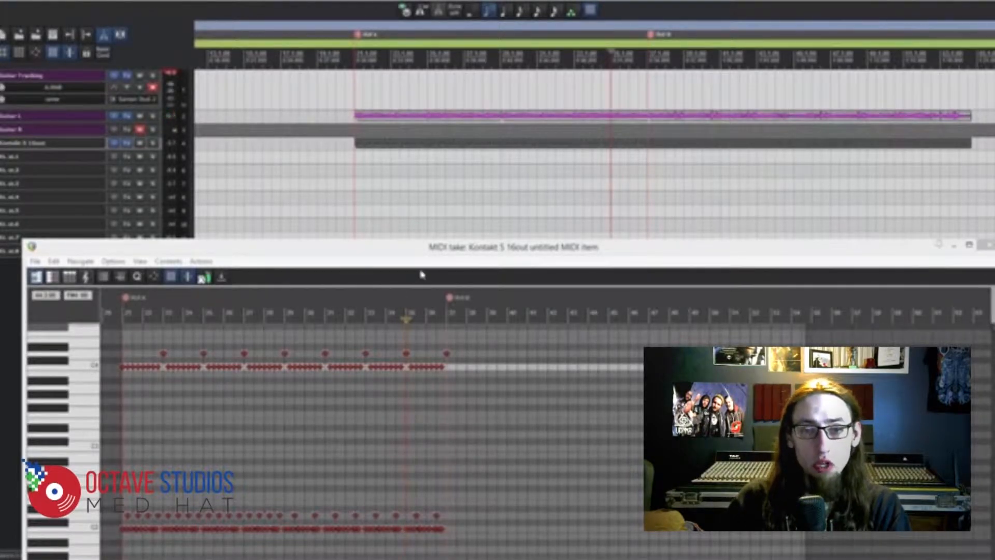
left_click_drag(437, 252, 403, 90)
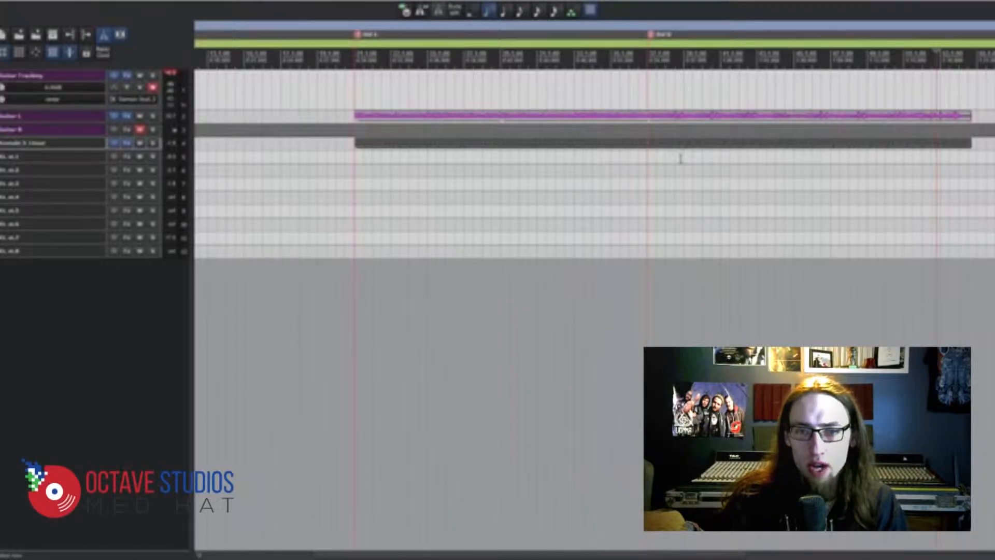
Open the Kontakt MIDI item at the Riff B marker and play back its Riff B drum part.
left_click(651, 147)
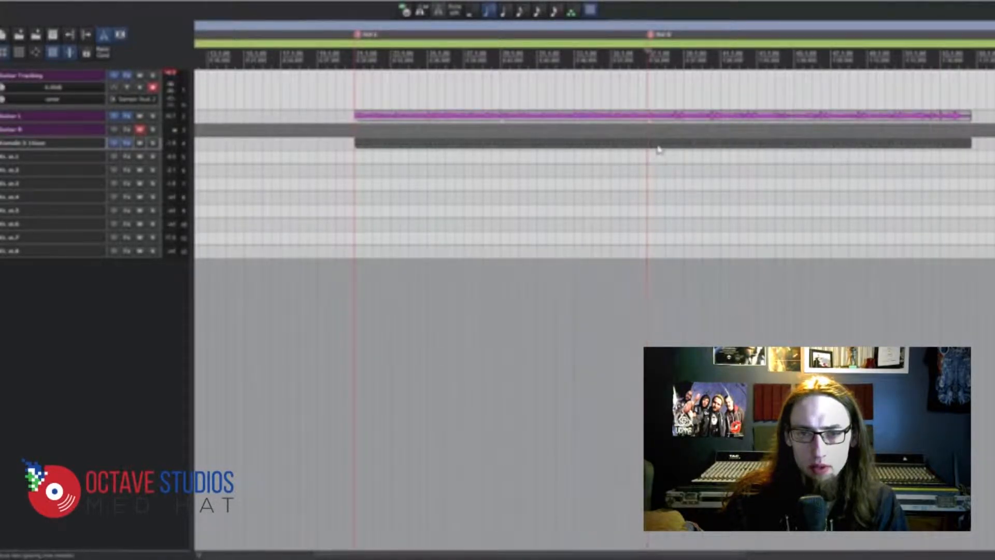
double_click(658, 148)
scroll(338, 216, "up", 3)
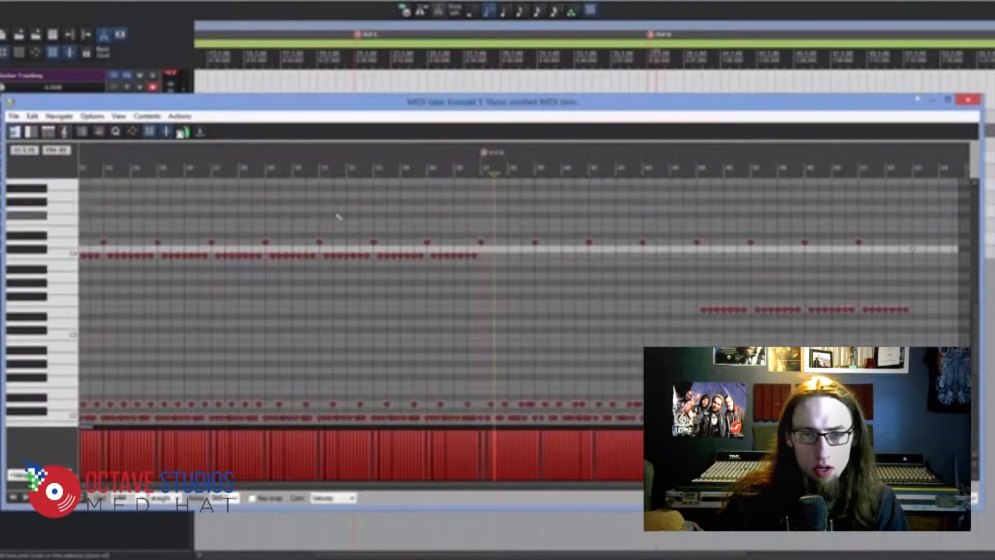
key("space")
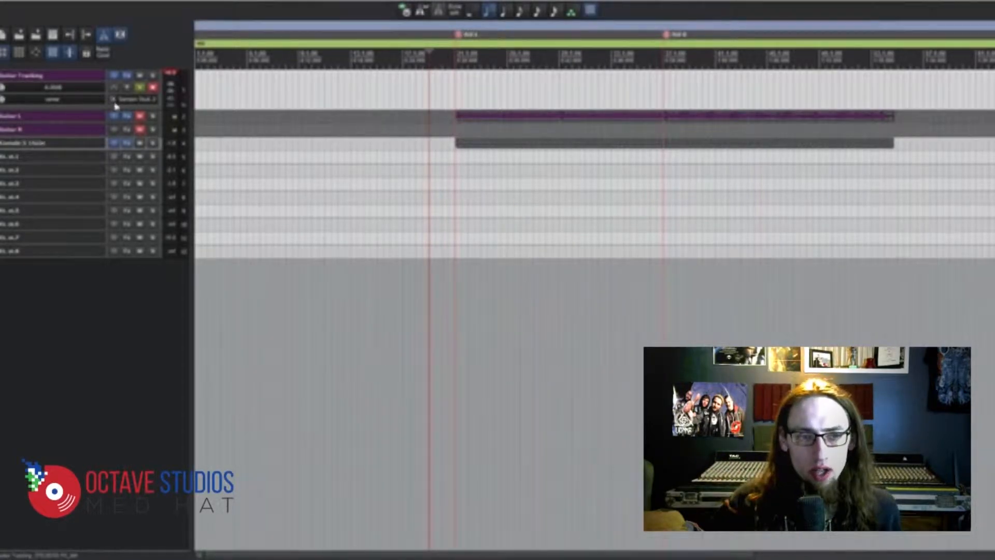
Audition the song from before the Riff A marker with Guitar L unmuted, and mute that track again.
left_click(139, 119)
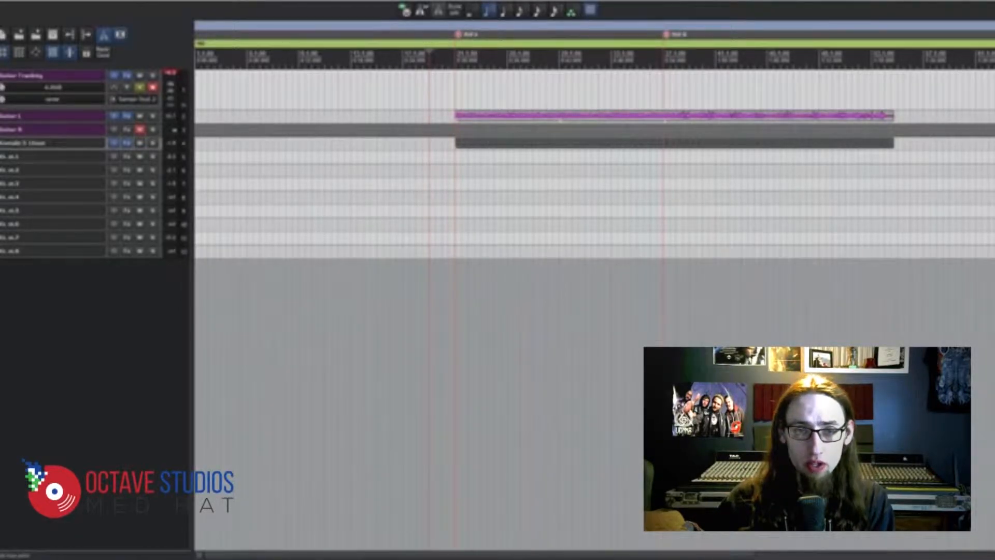
key("space")
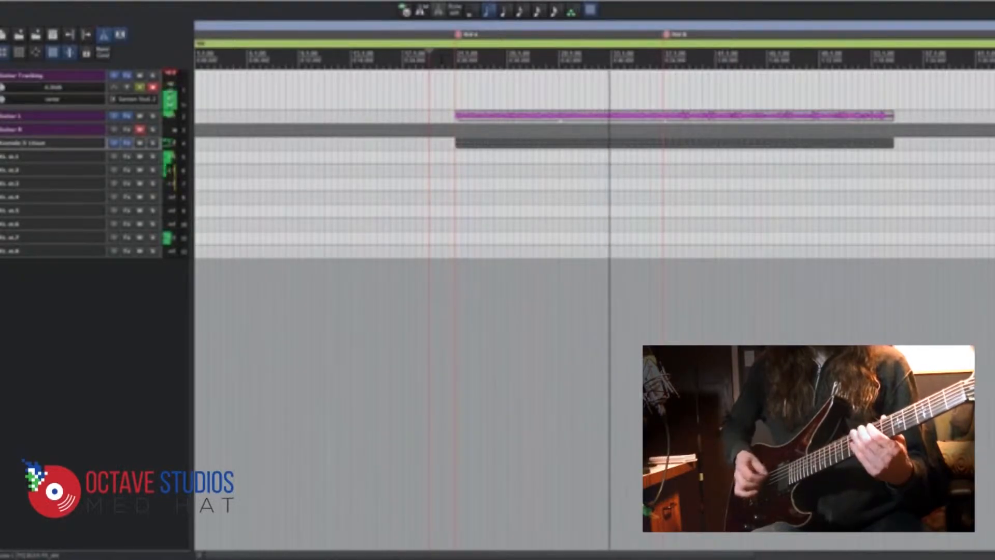
key("space")
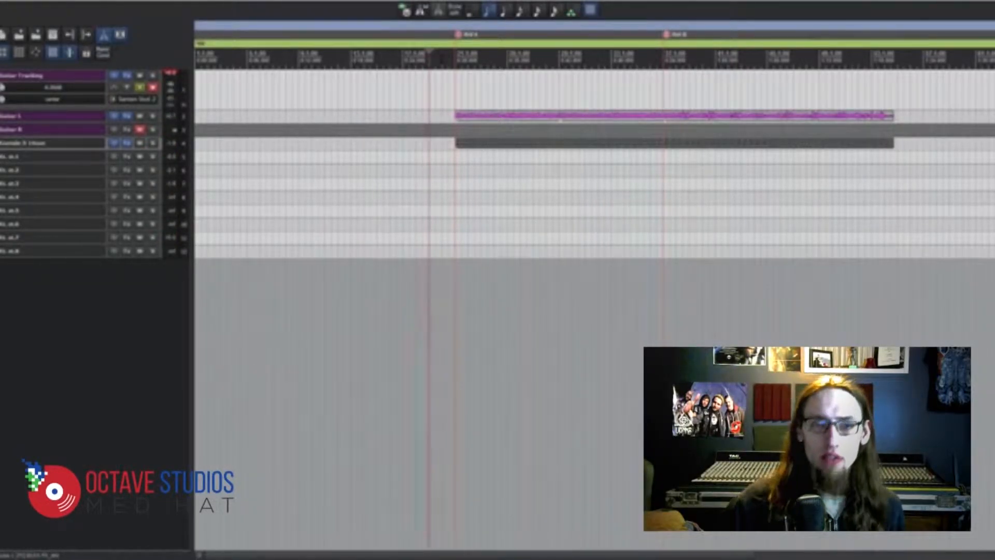
scroll(595, 207, "up", 3)
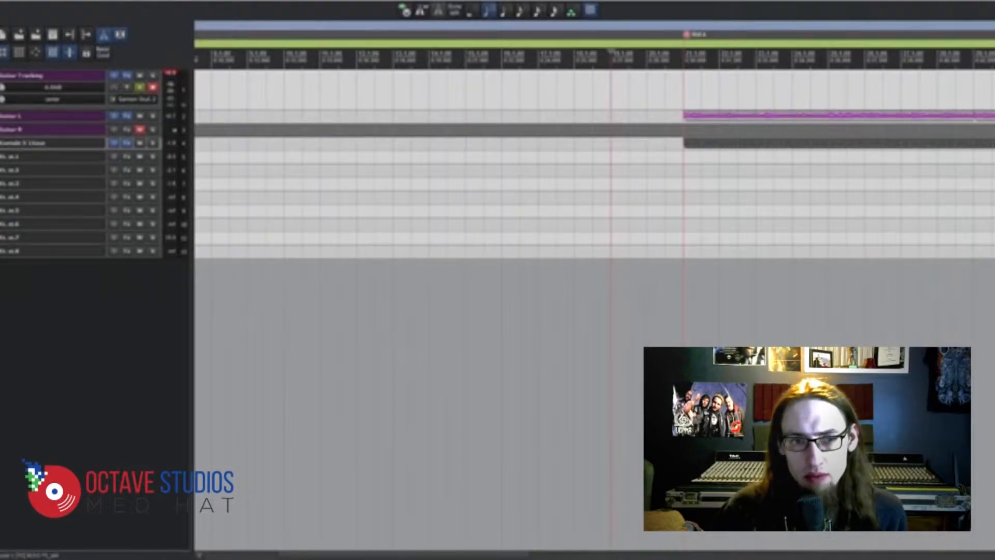
left_click(140, 116)
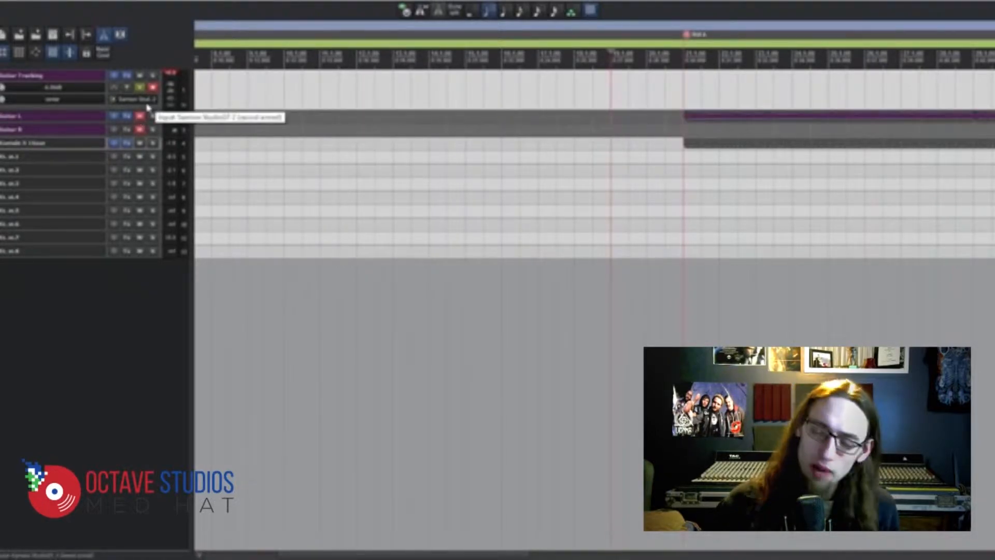
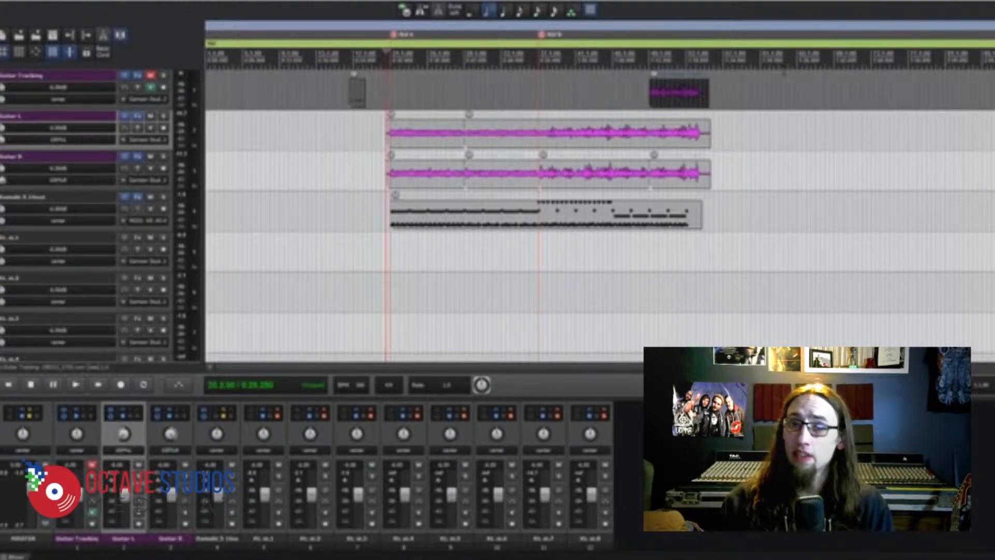
Play back the Riff A and Riff B sections with both guitars and the drum part.
scroll(671, 129, "up", 4)
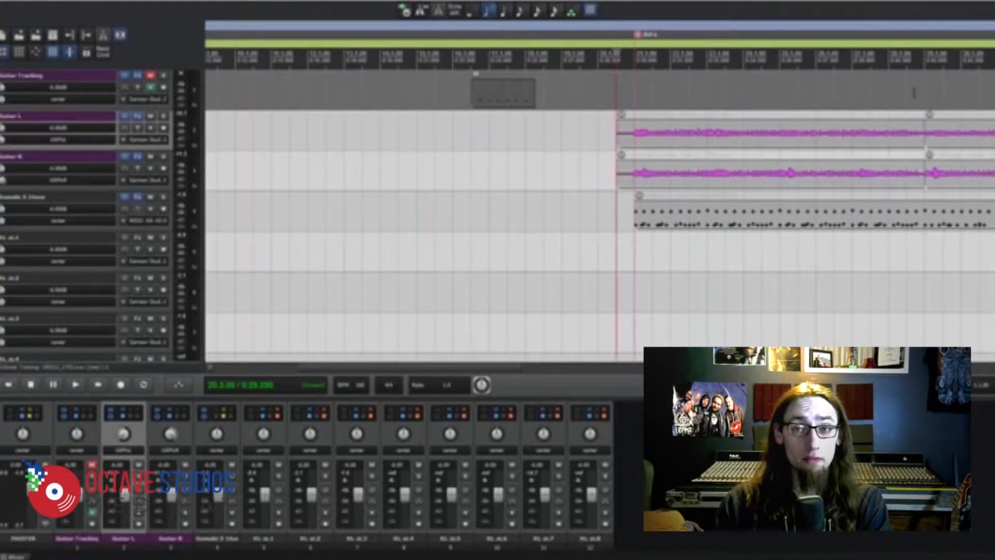
scroll(726, 140, "down", 3)
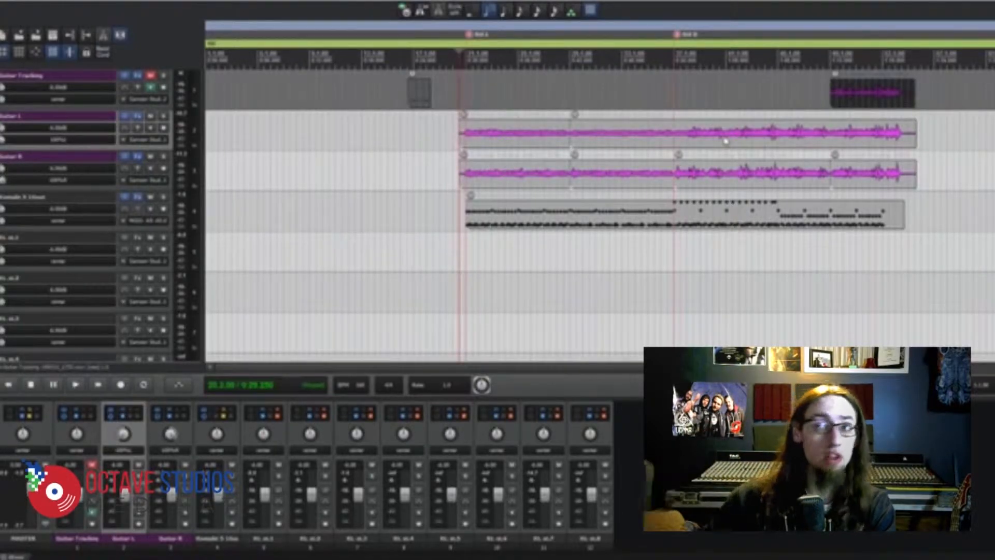
key("space")
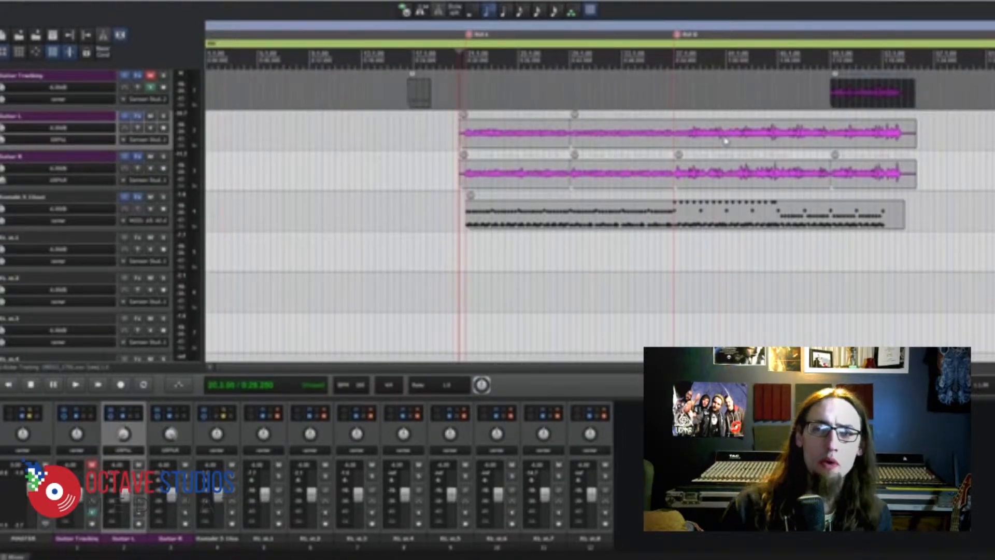
Select the Guitar L items and the Guitar R items of the Riff A section.
left_click_drag(702, 94, 746, 163)
left_click_drag(485, 107, 620, 188)
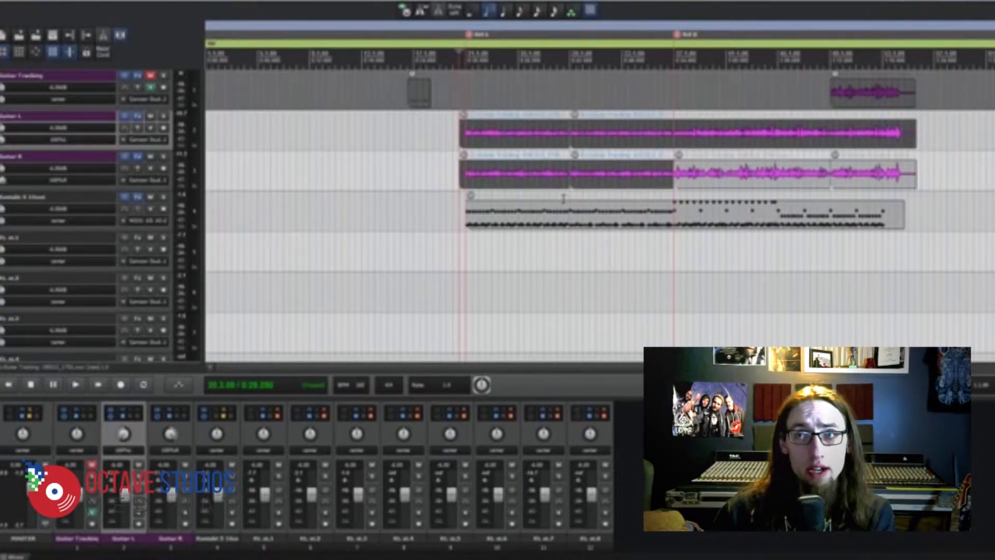
scroll(622, 154, "down", 5)
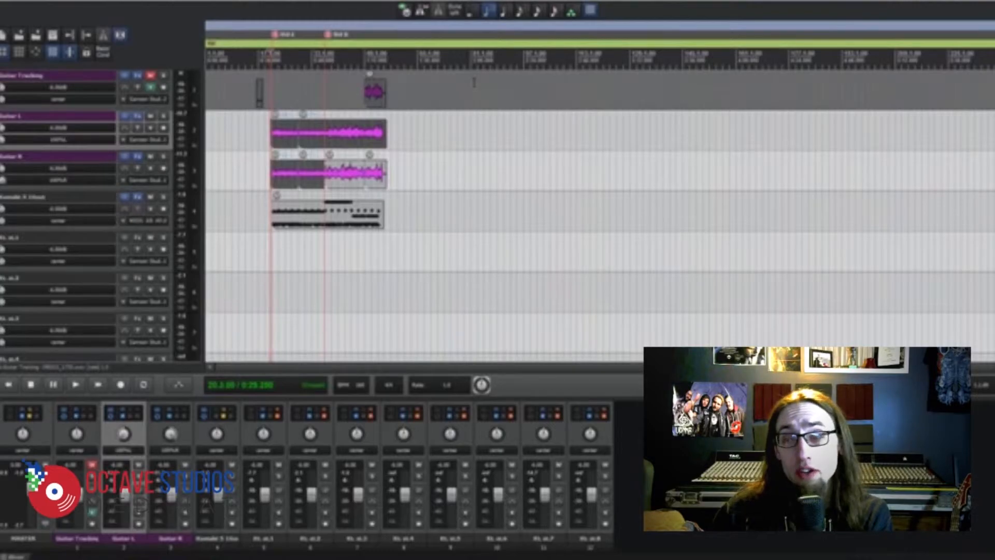
scroll(420, 115, "up", 5)
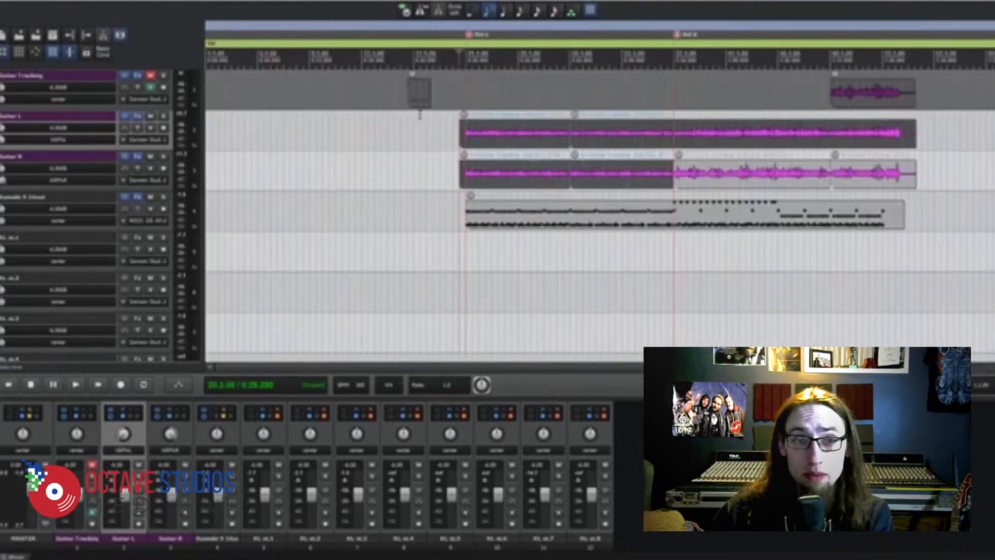